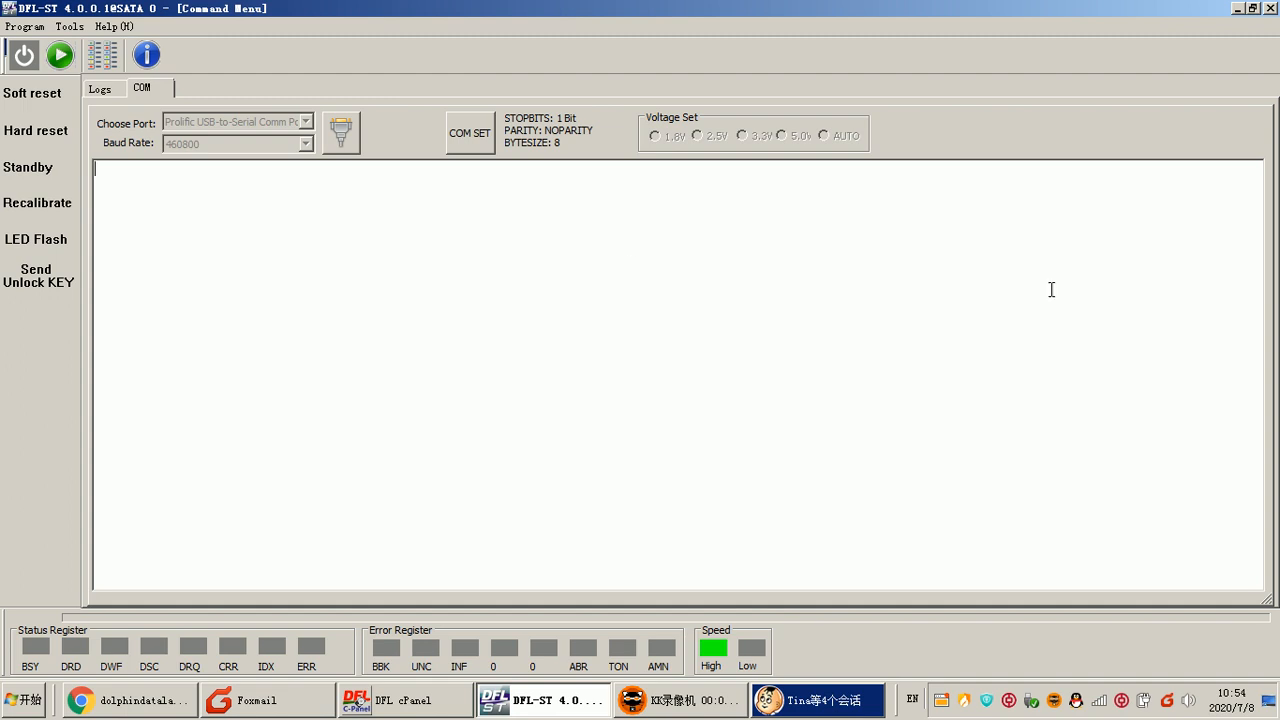
Step: Power on the drive and reopen the serial COM connection at a baud rate of 38400
left_click(564, 332)
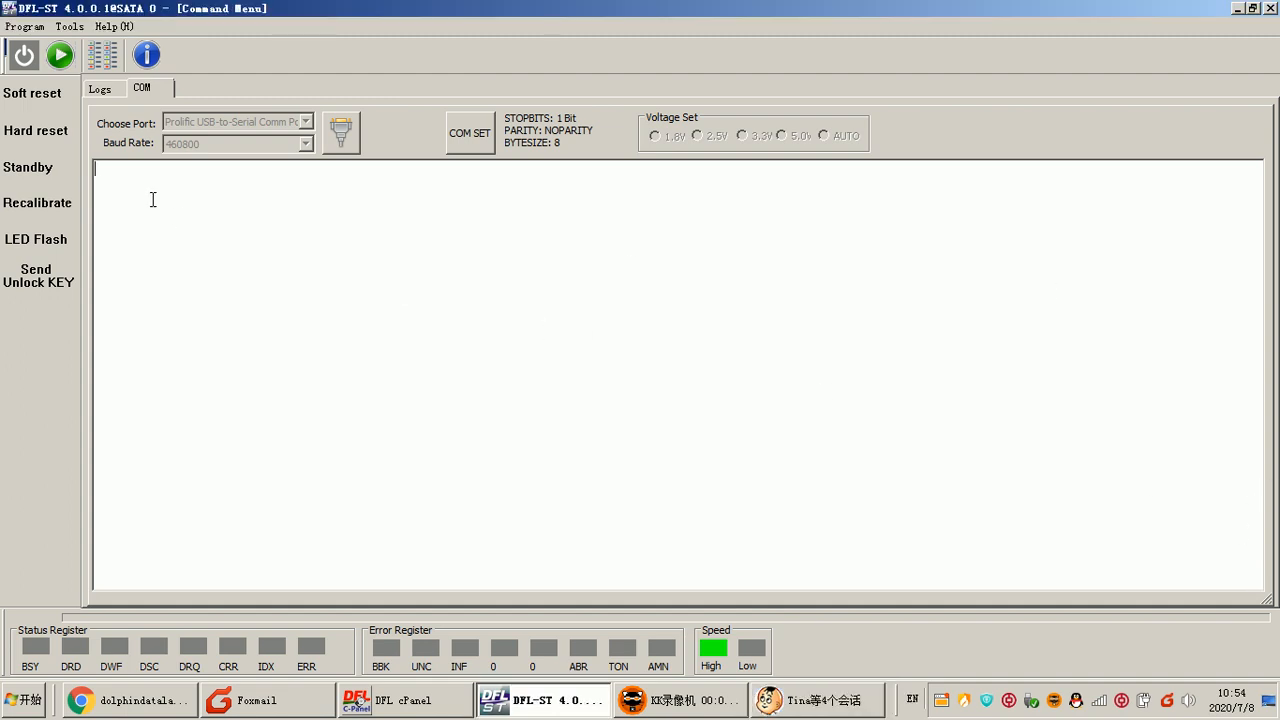
left_click(24, 55)
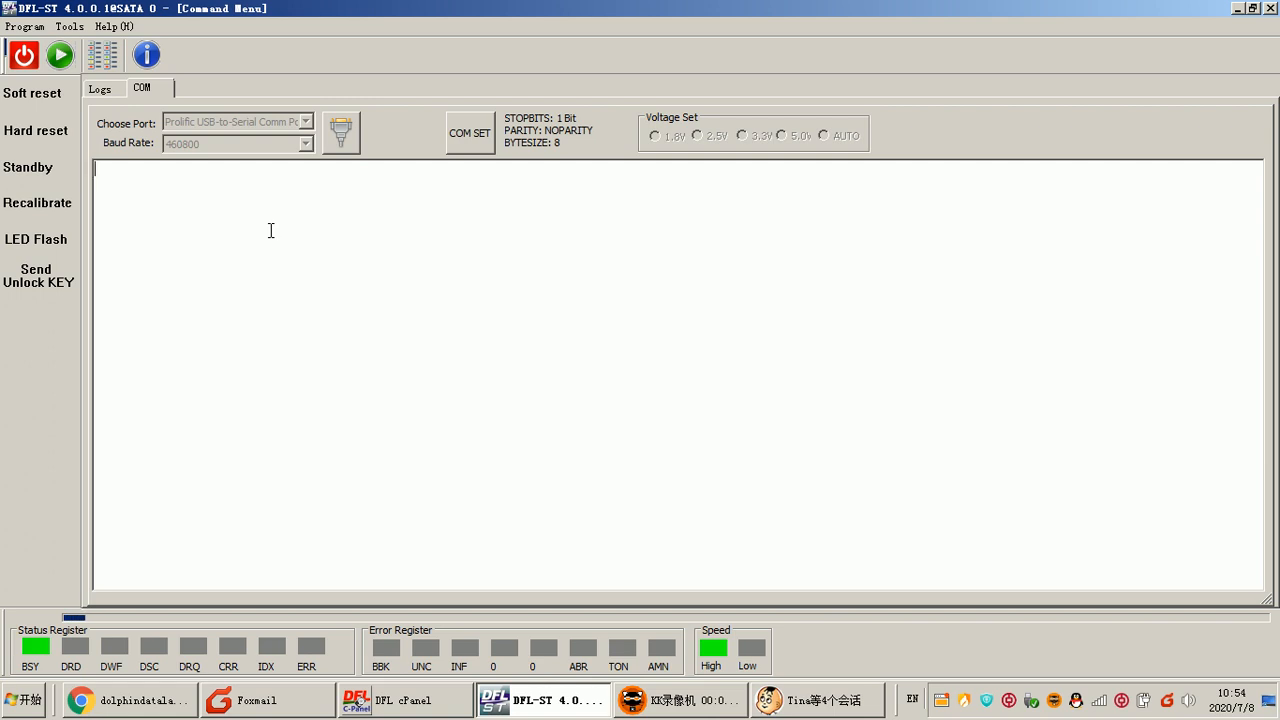
left_click(341, 138)
left_click(306, 143)
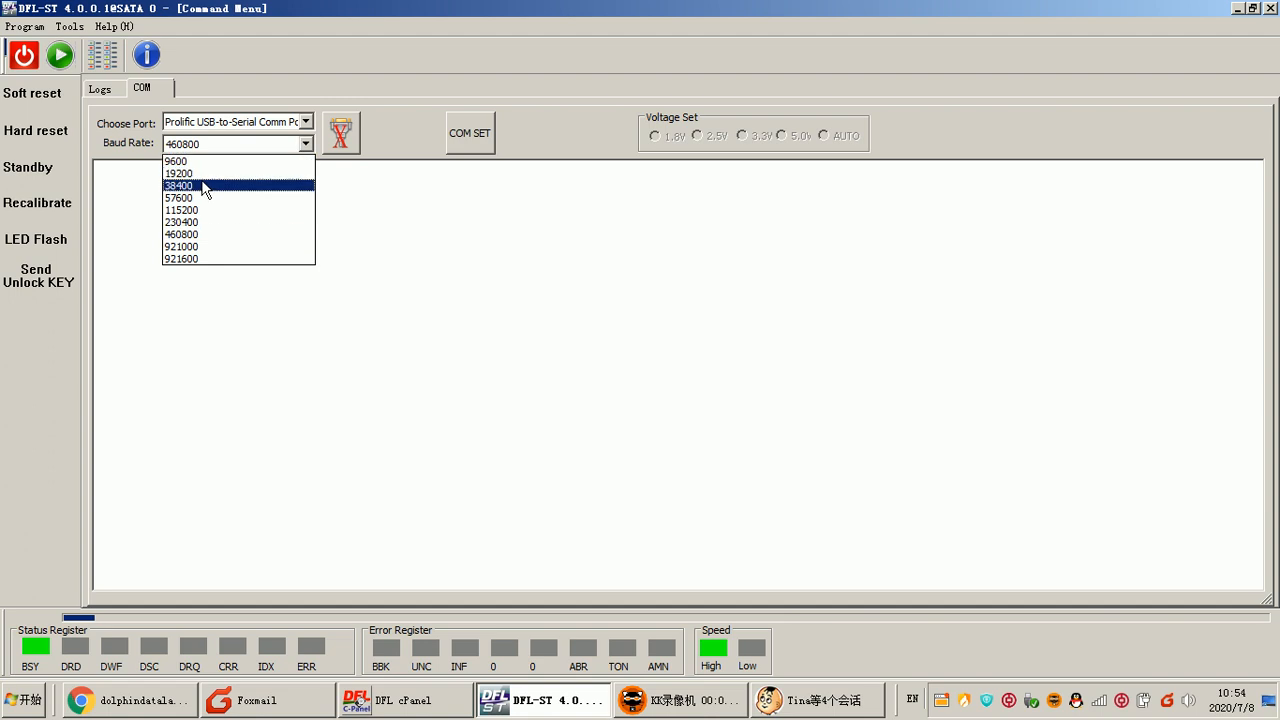
left_click(205, 186)
left_click(330, 150)
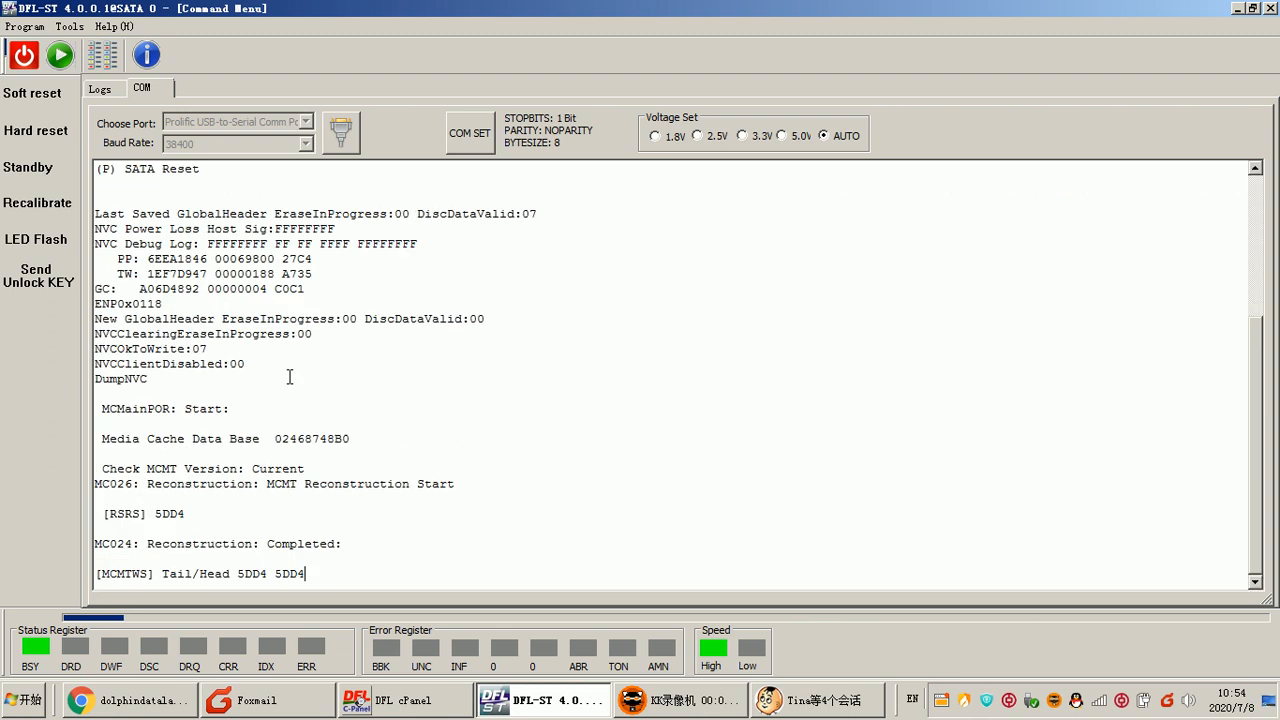
Step: Examine the drive's startup output in the terminal and test the diagnostic port with the ^z and ^l commands
scroll(335, 446, "up", 3)
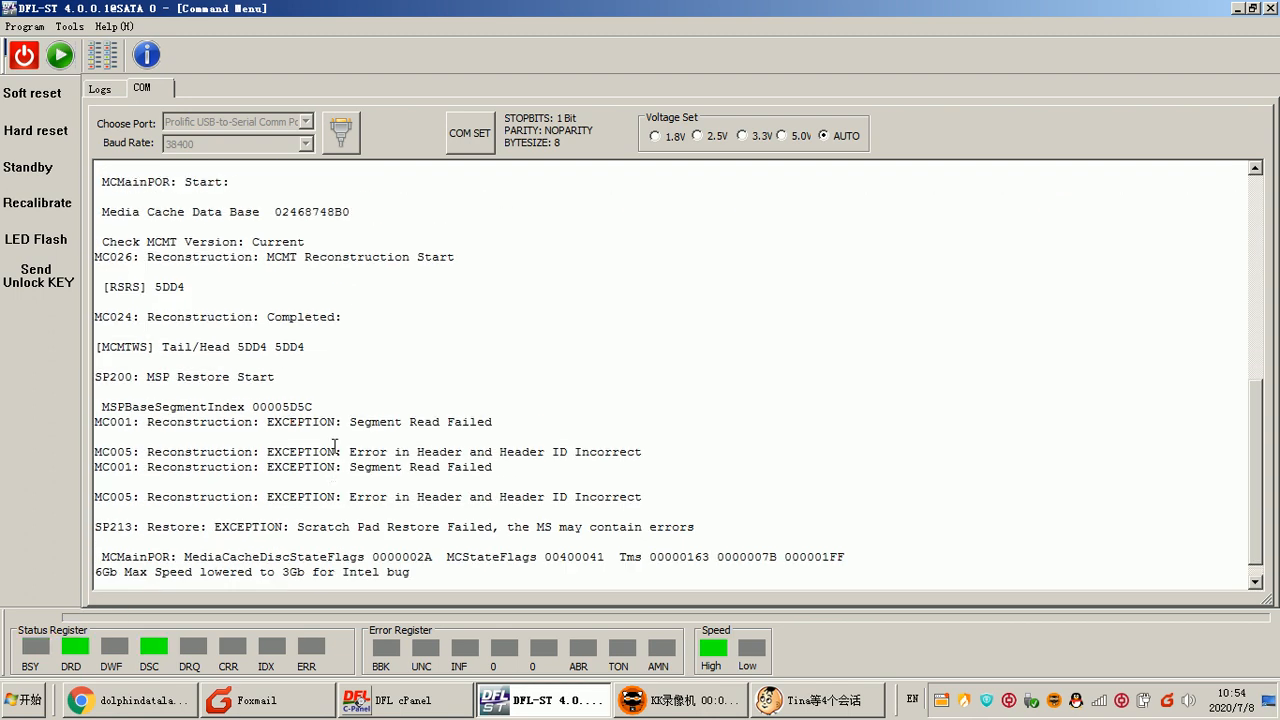
scroll(335, 446, "up", 8)
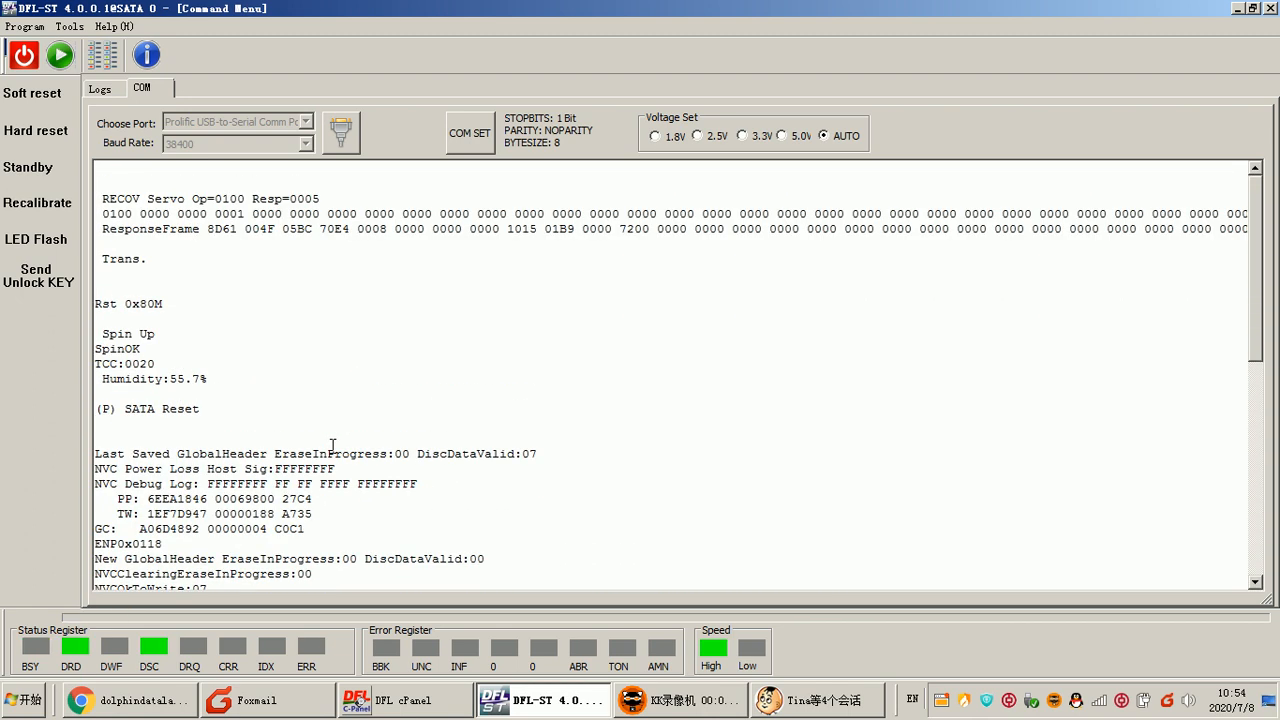
scroll(333, 446, "down", 10)
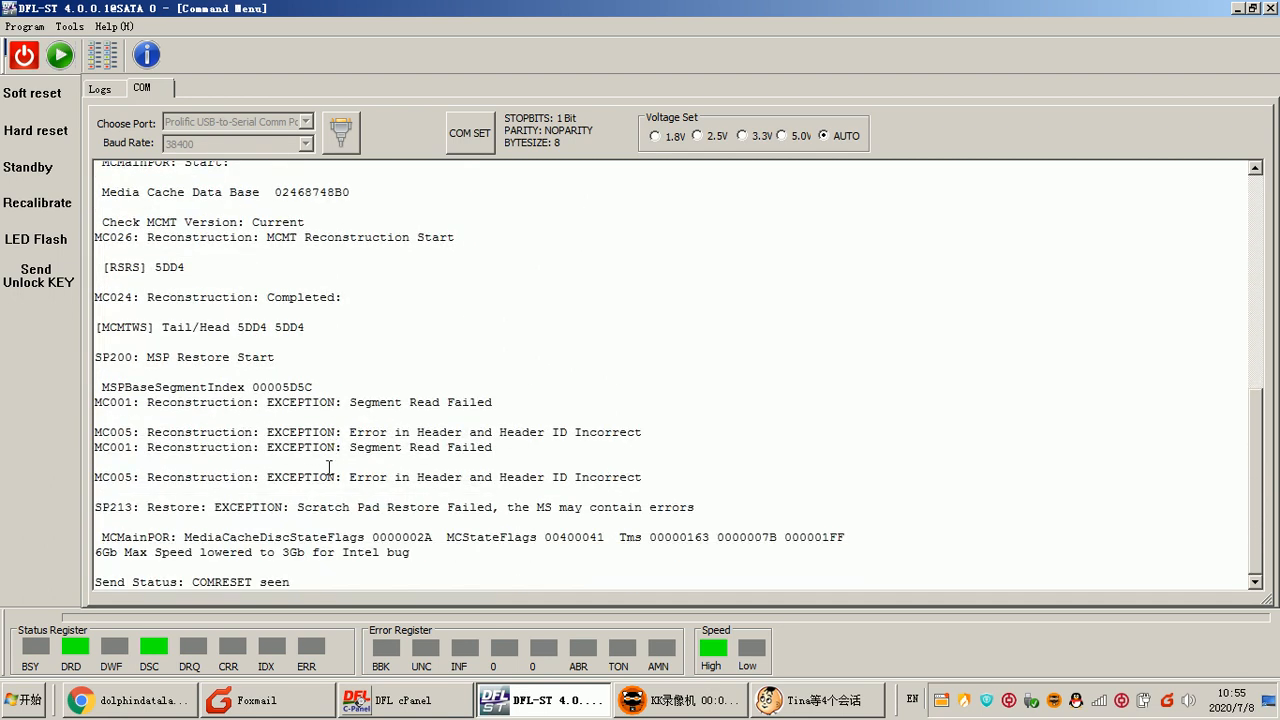
key("ctrl+z")
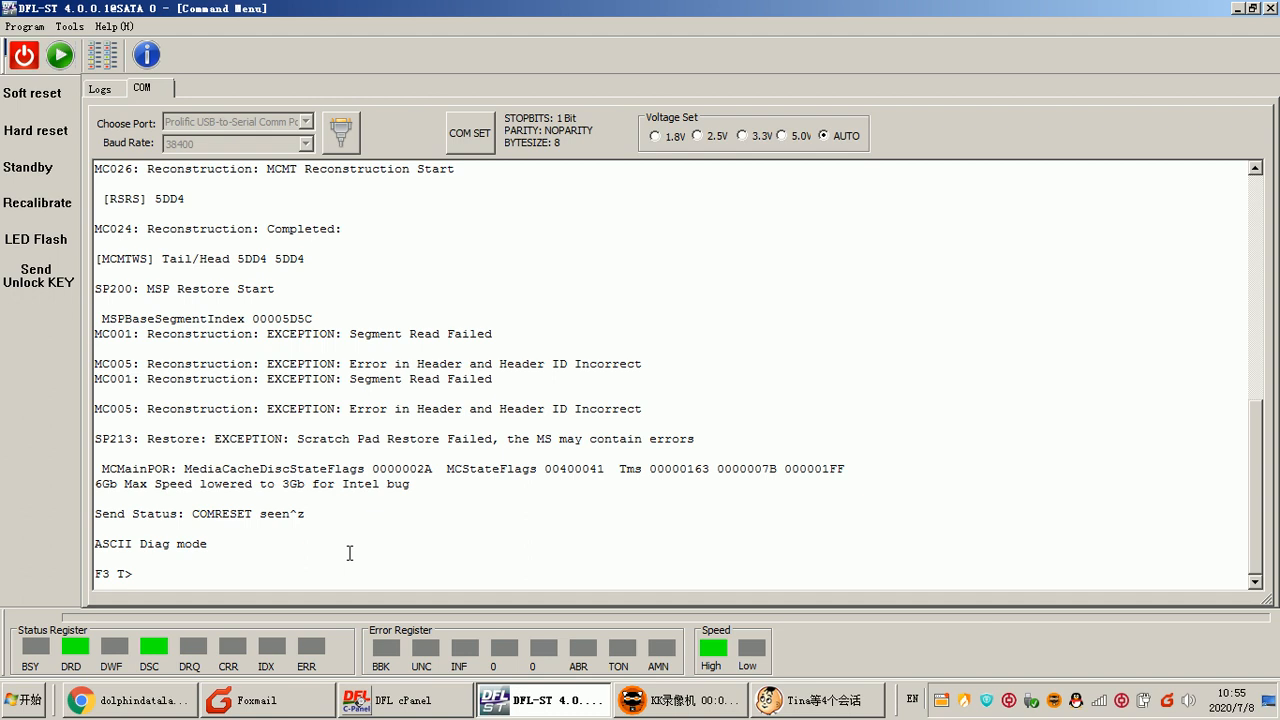
key("ctrl+l")
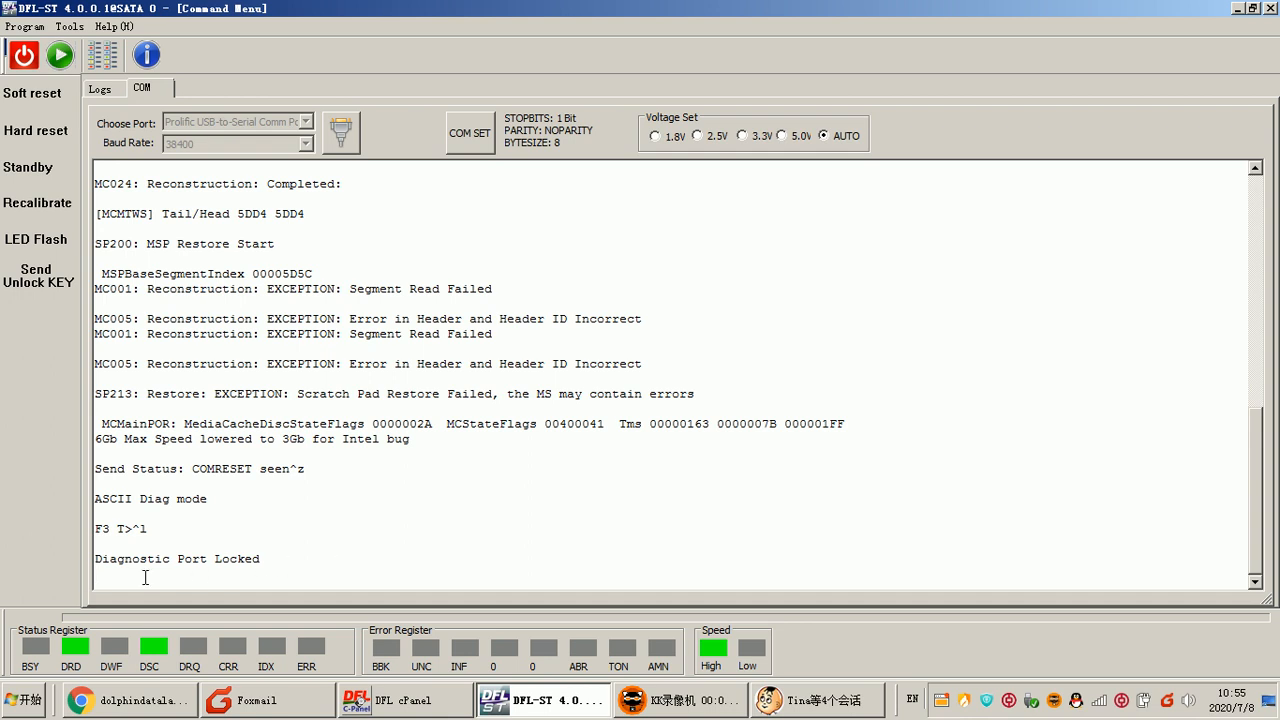
left_click(291, 567)
Step: Start the drive utility, obtain the drive's basic details and enter the main program, skipping the wait
left_click(60, 55)
left_click(612, 341)
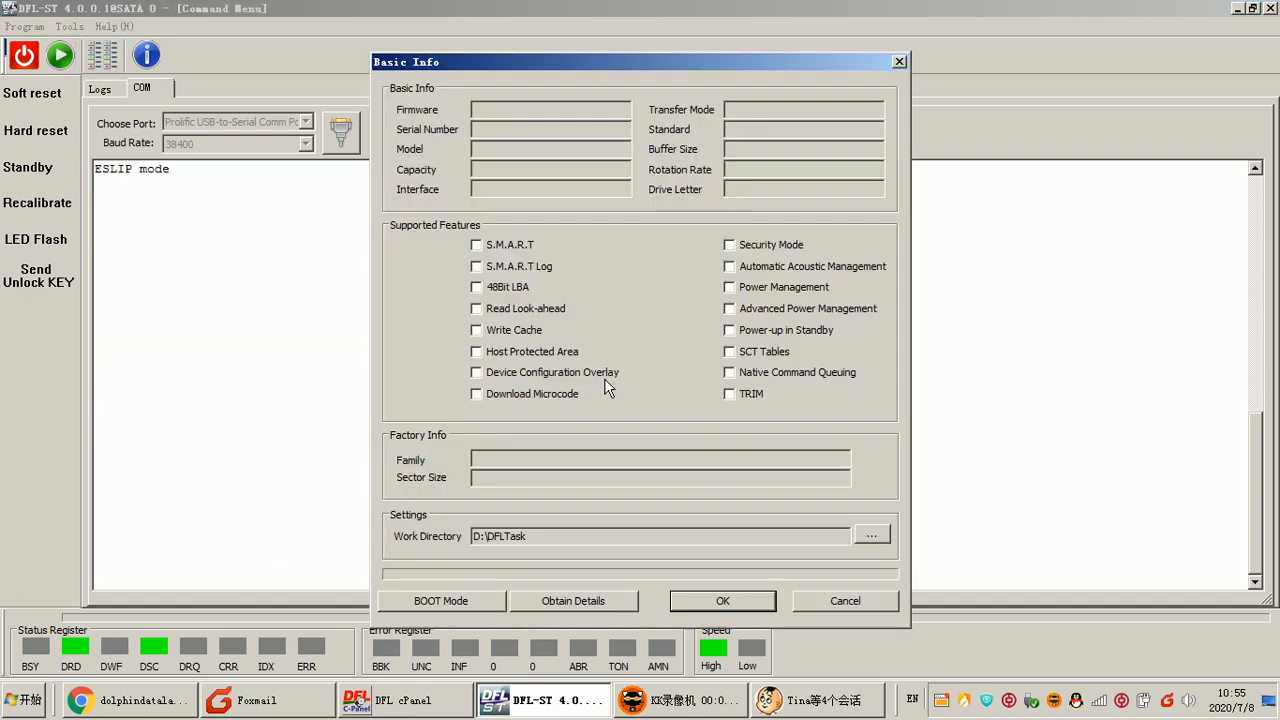
left_click(576, 601)
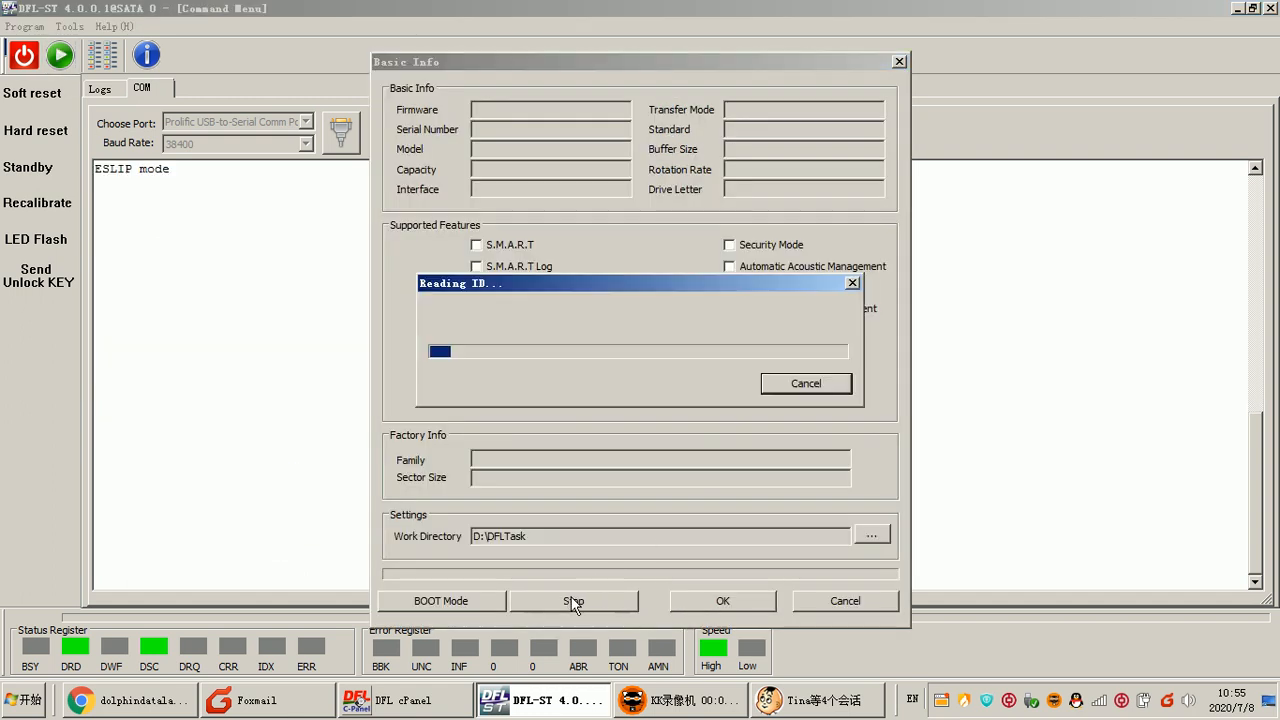
left_click(738, 601)
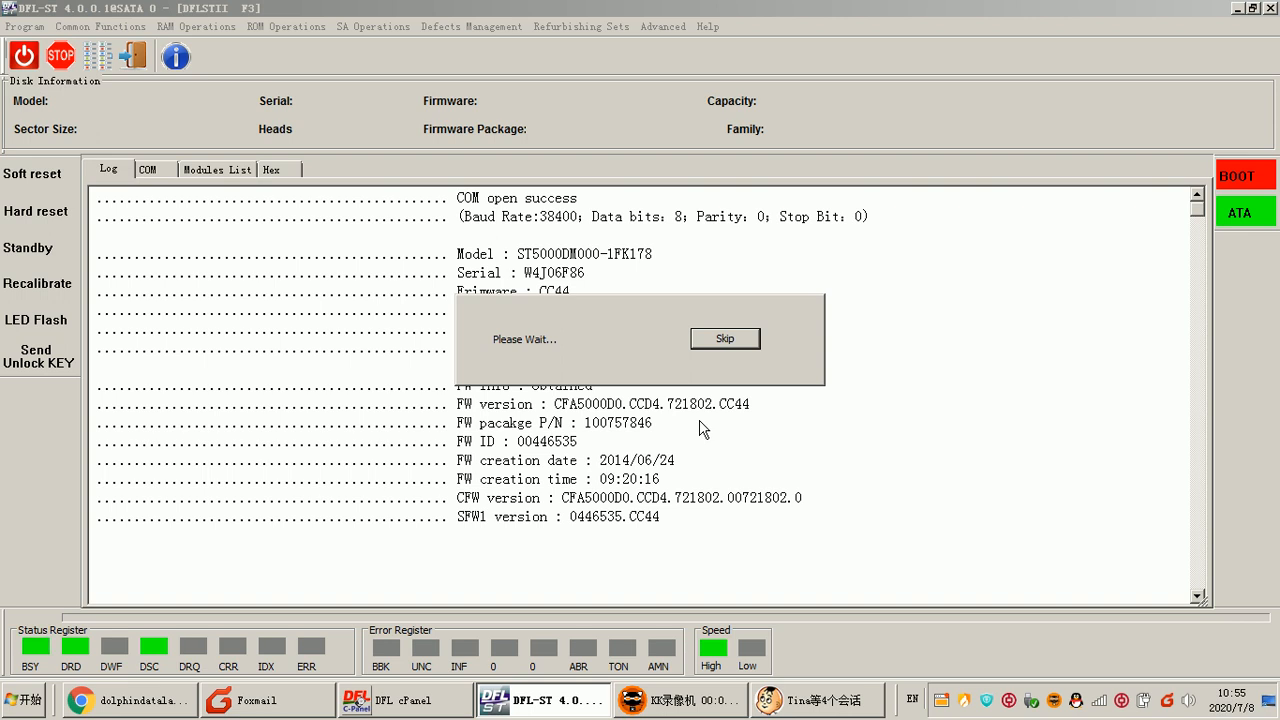
left_click(725, 340)
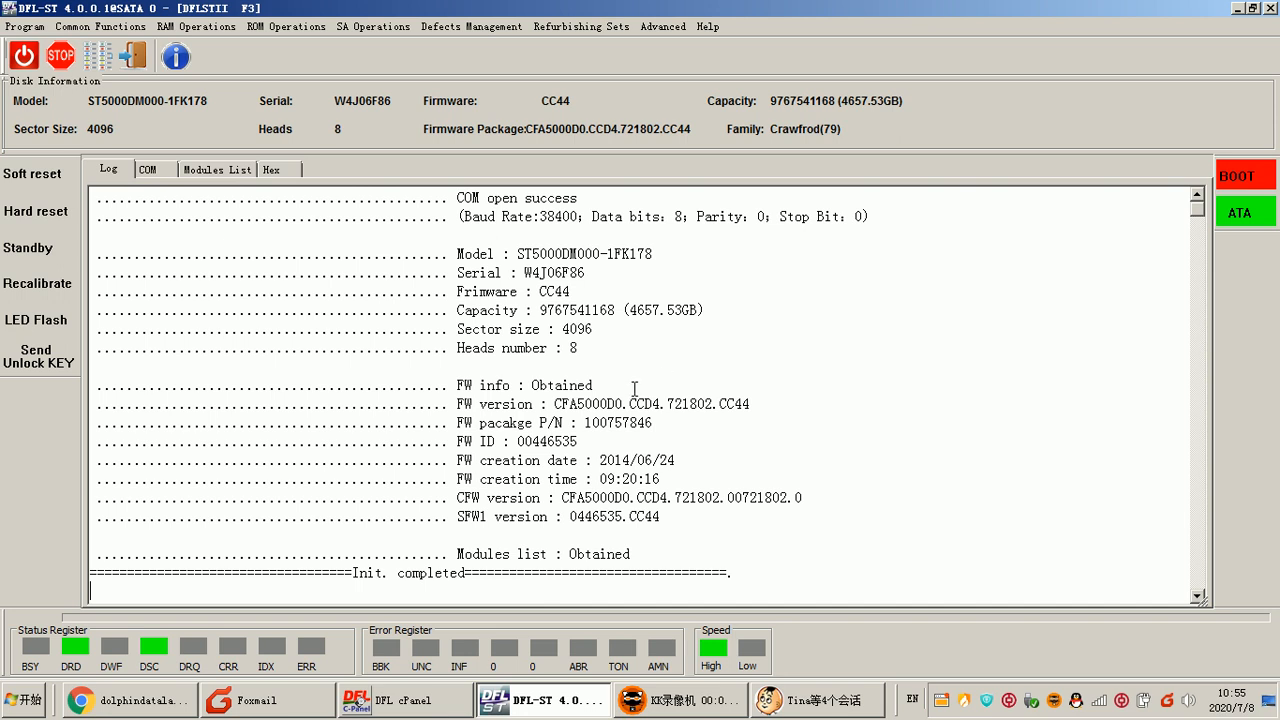
Step: Examine the drive's firmware modules list and the initialization log
left_click(213, 172)
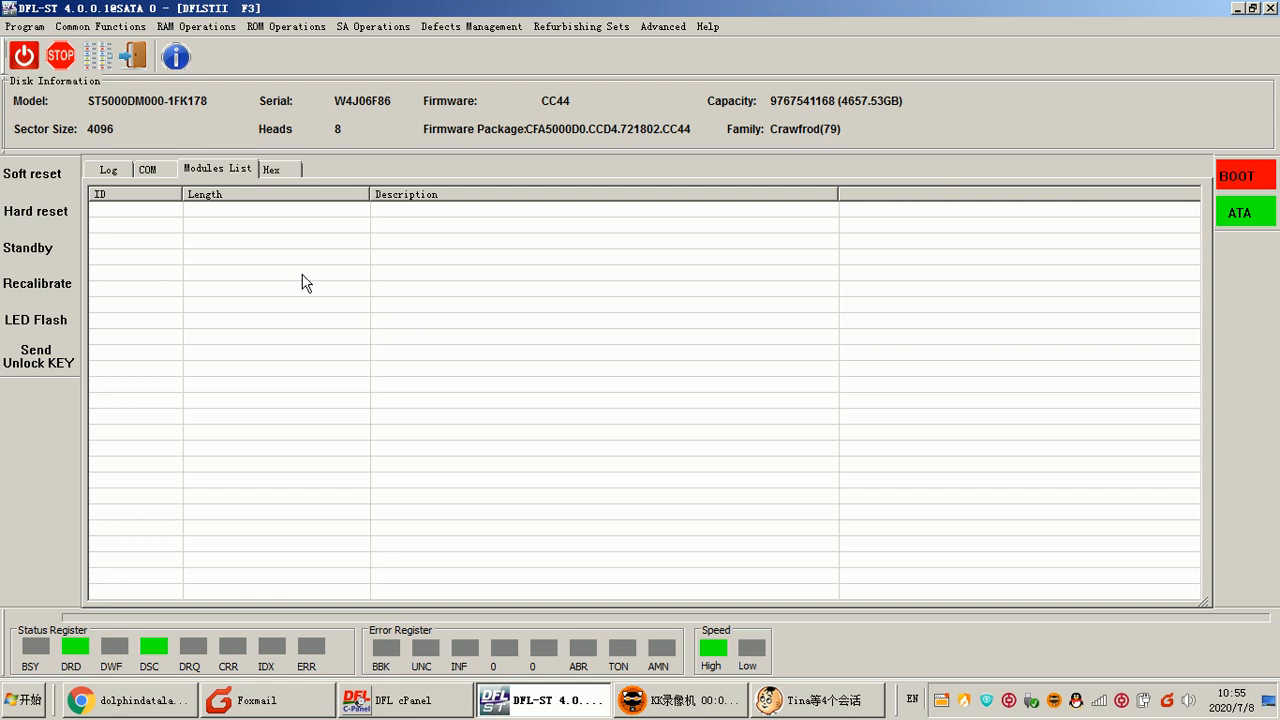
left_click(150, 171)
left_click(110, 171)
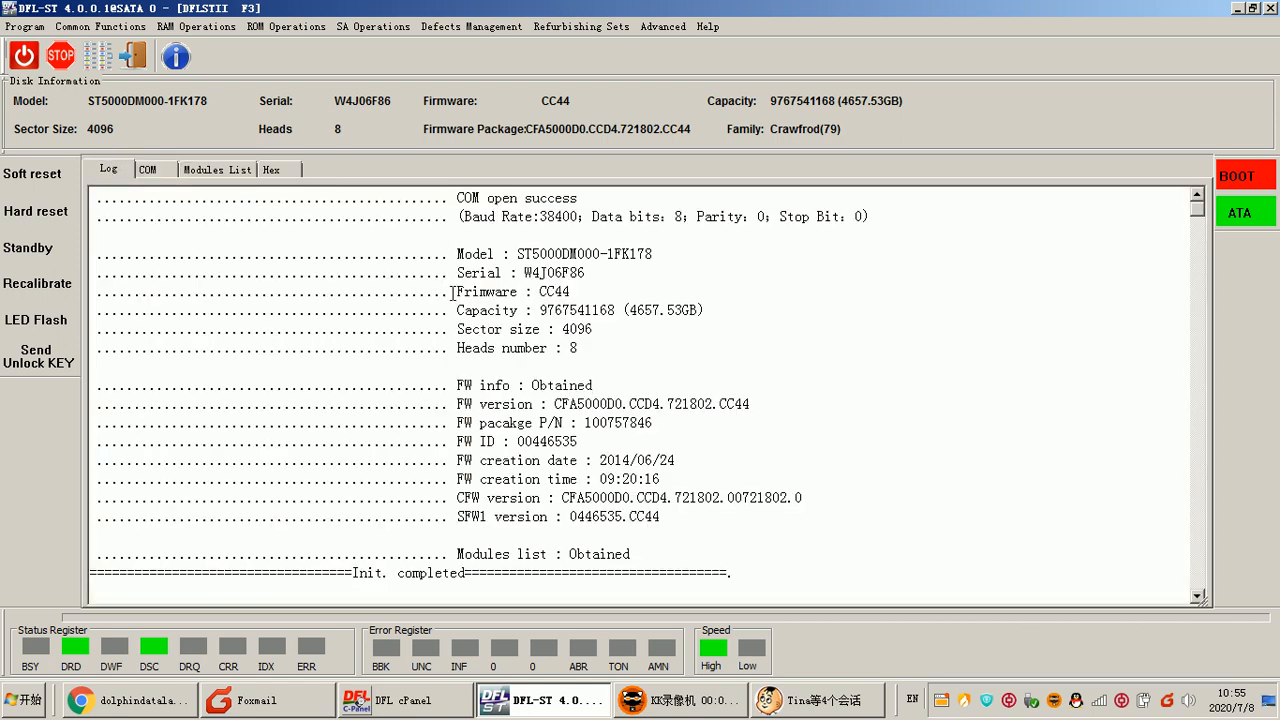
left_click(151, 172)
left_click(233, 171)
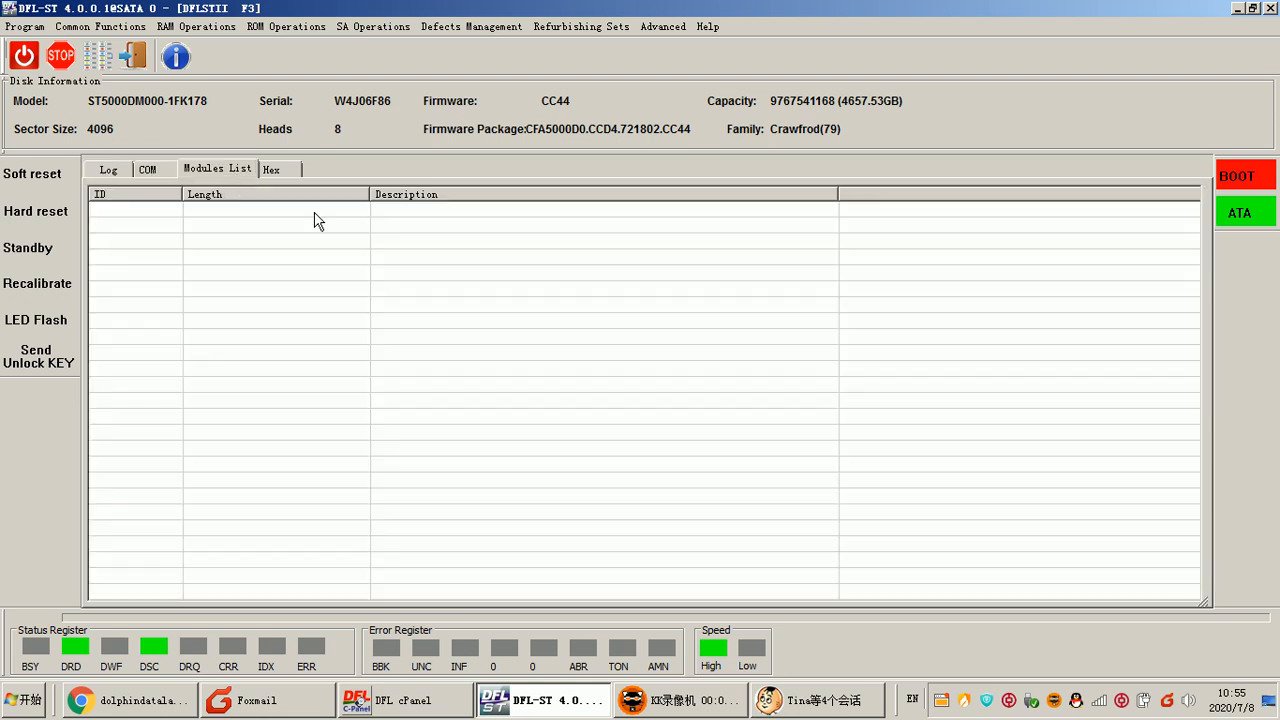
left_click(148, 172)
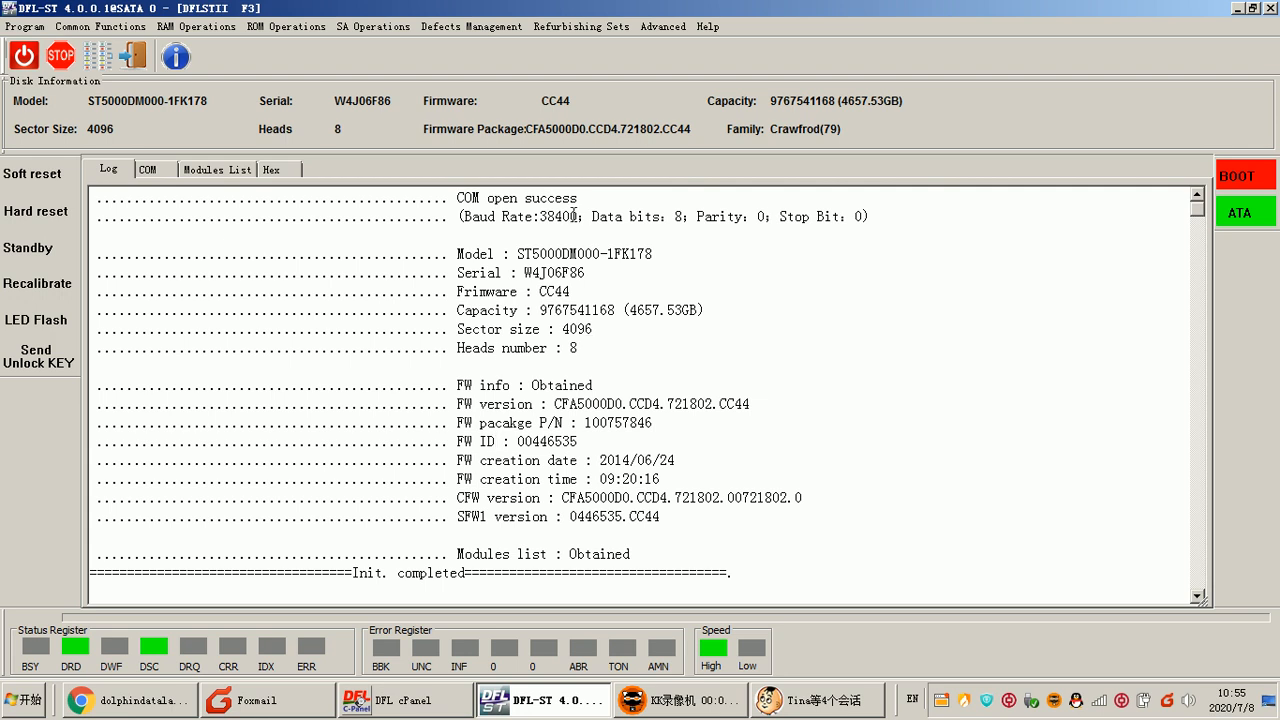
left_click(473, 323)
Step: Start a ROM read and accept the suggested work directory under D:\DFLTask\STF3\Crawfrod(79)
left_click(264, 29)
left_click(297, 50)
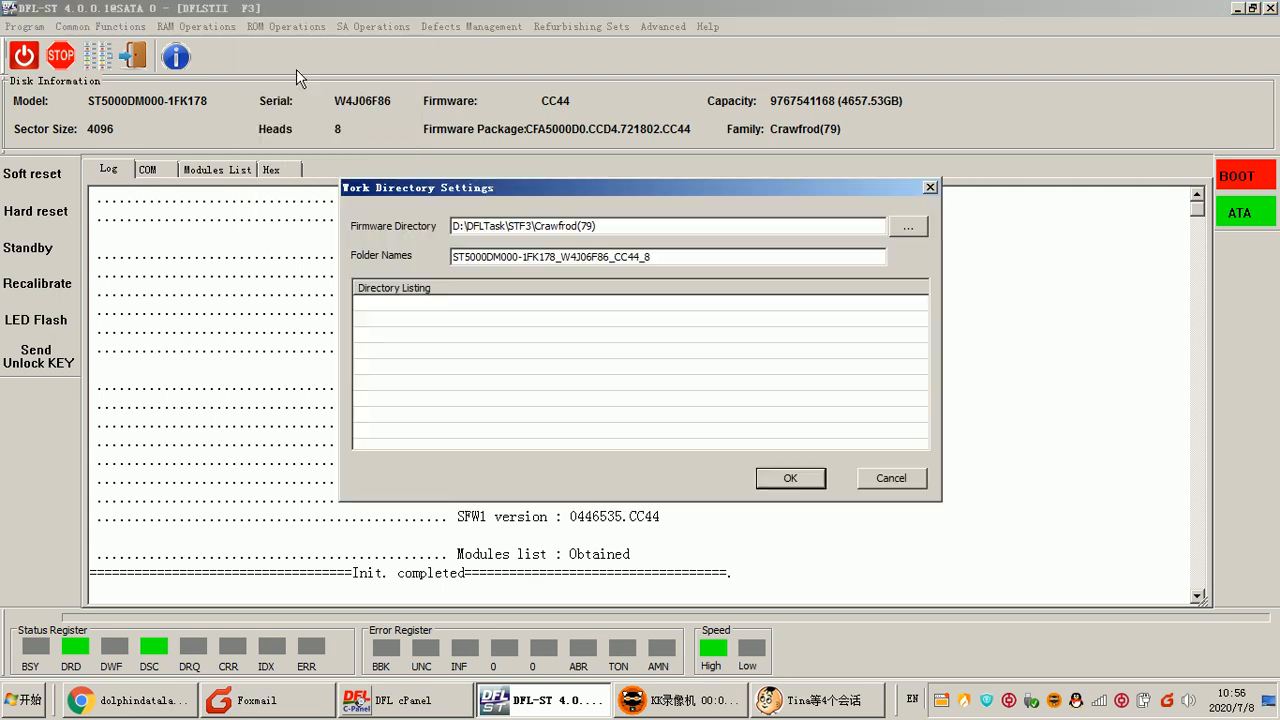
left_click(773, 482)
left_click(633, 383)
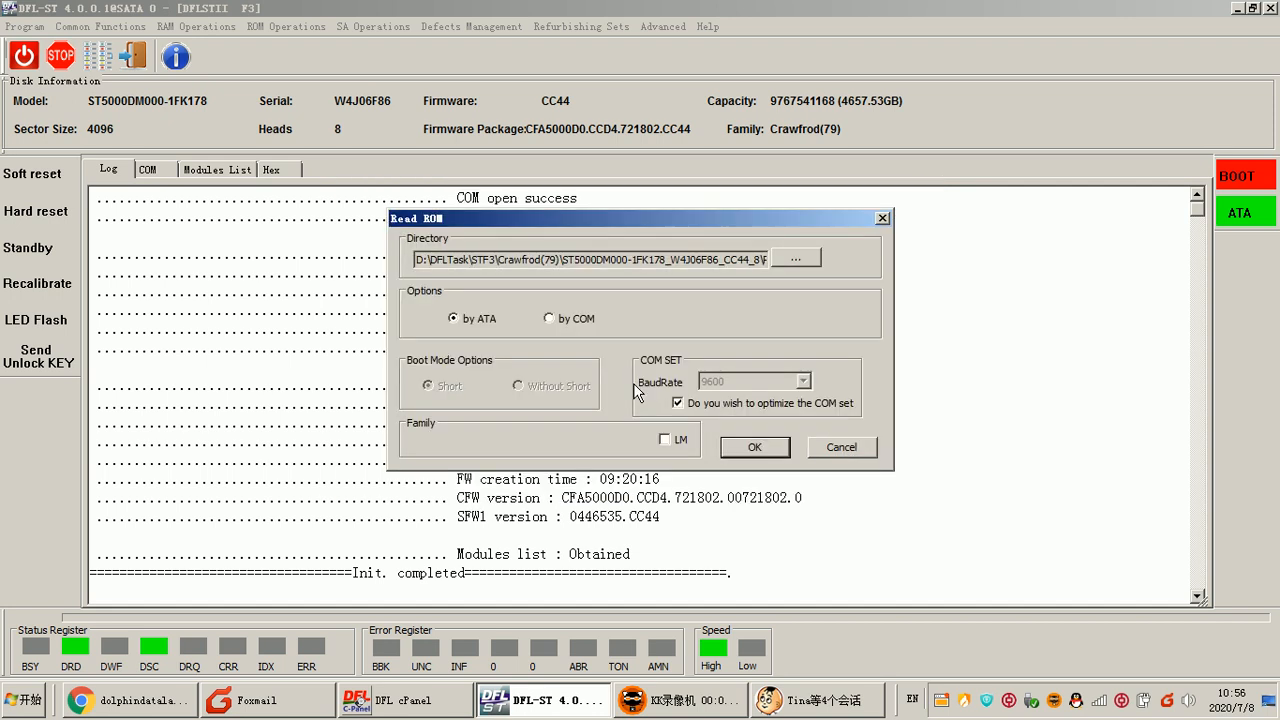
Step: Read the ROM by COM in boot mode Without Short, with the LM family option enabled and a baud rate of 921600
left_click(563, 318)
left_click(552, 385)
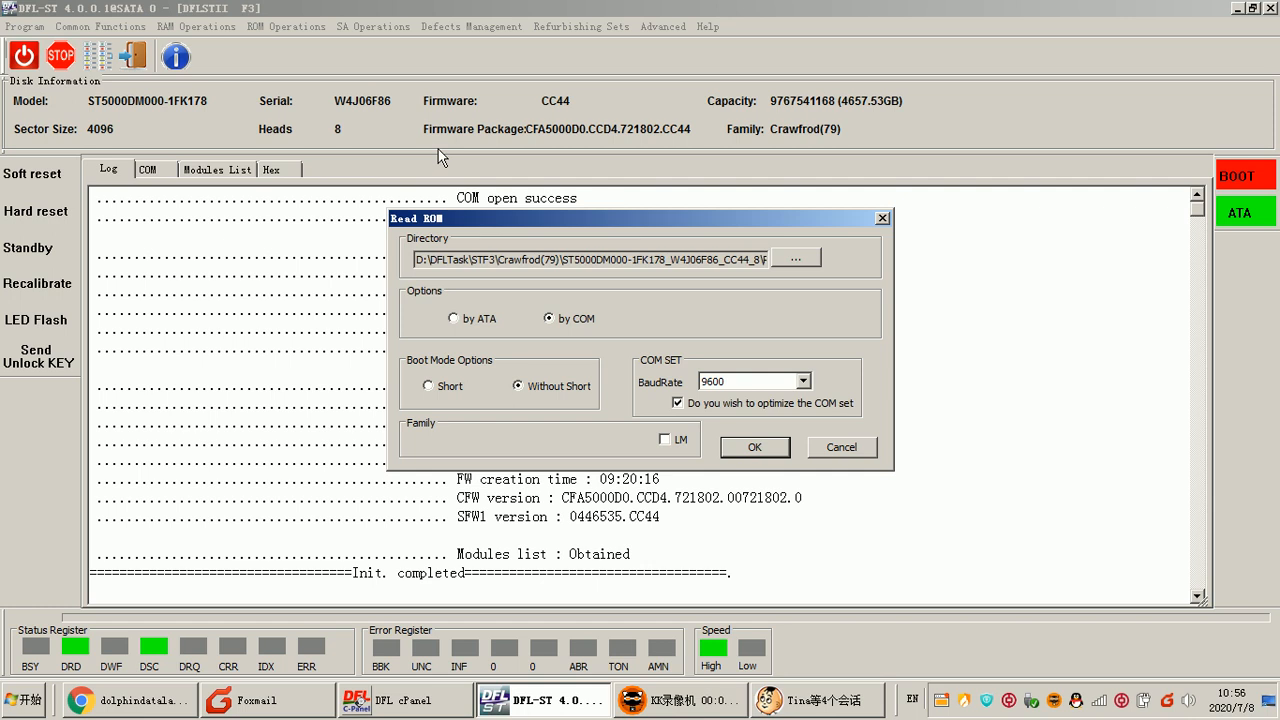
left_click(665, 439)
left_click_drag(597, 212, 524, 223)
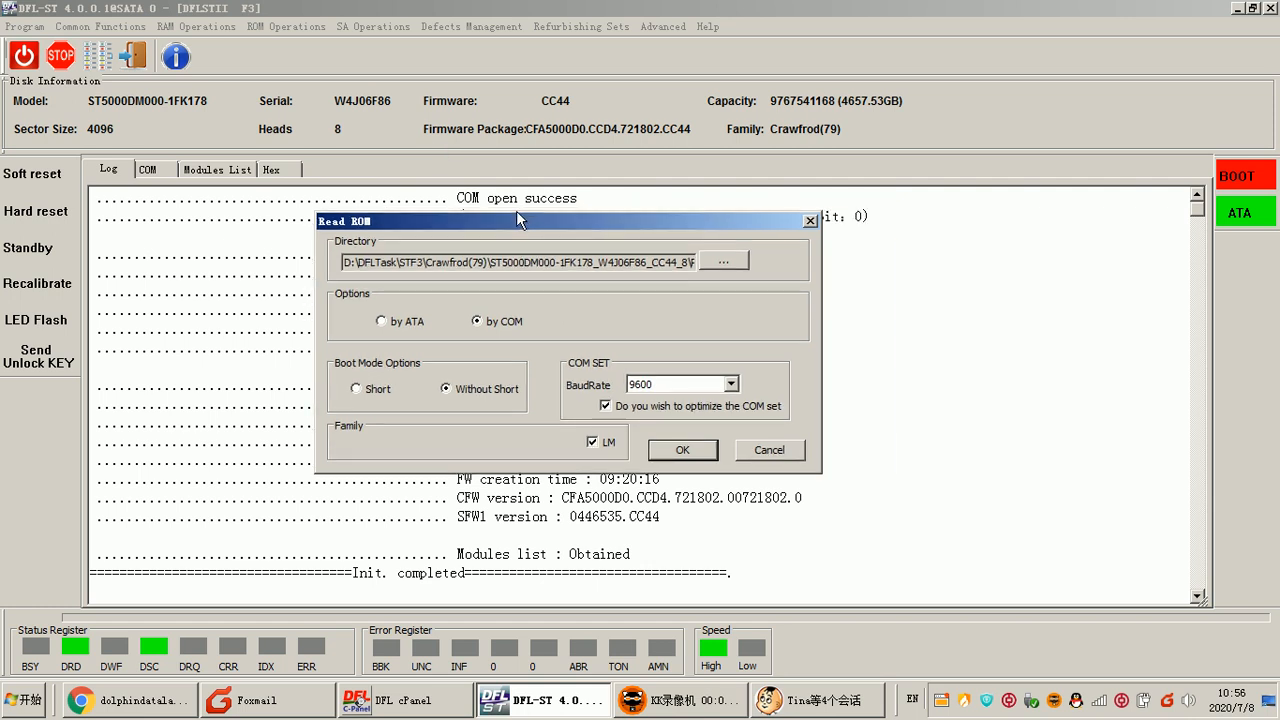
left_click(724, 384)
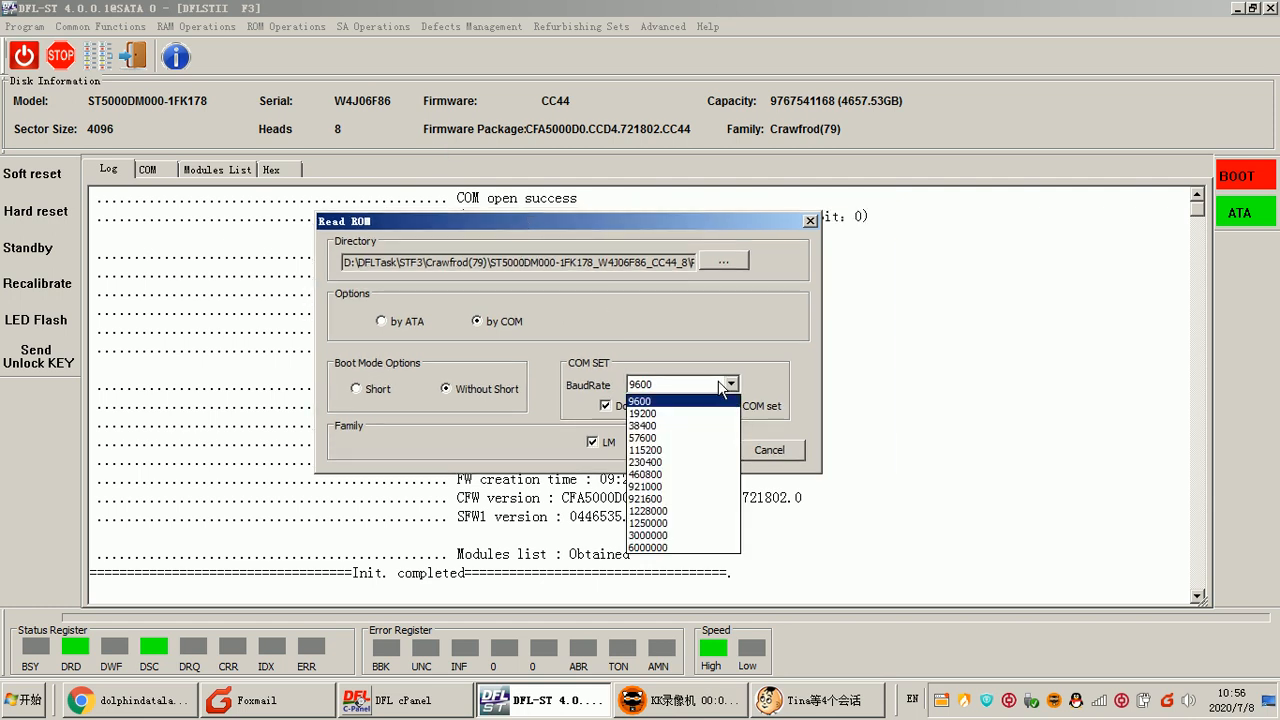
left_click(652, 497)
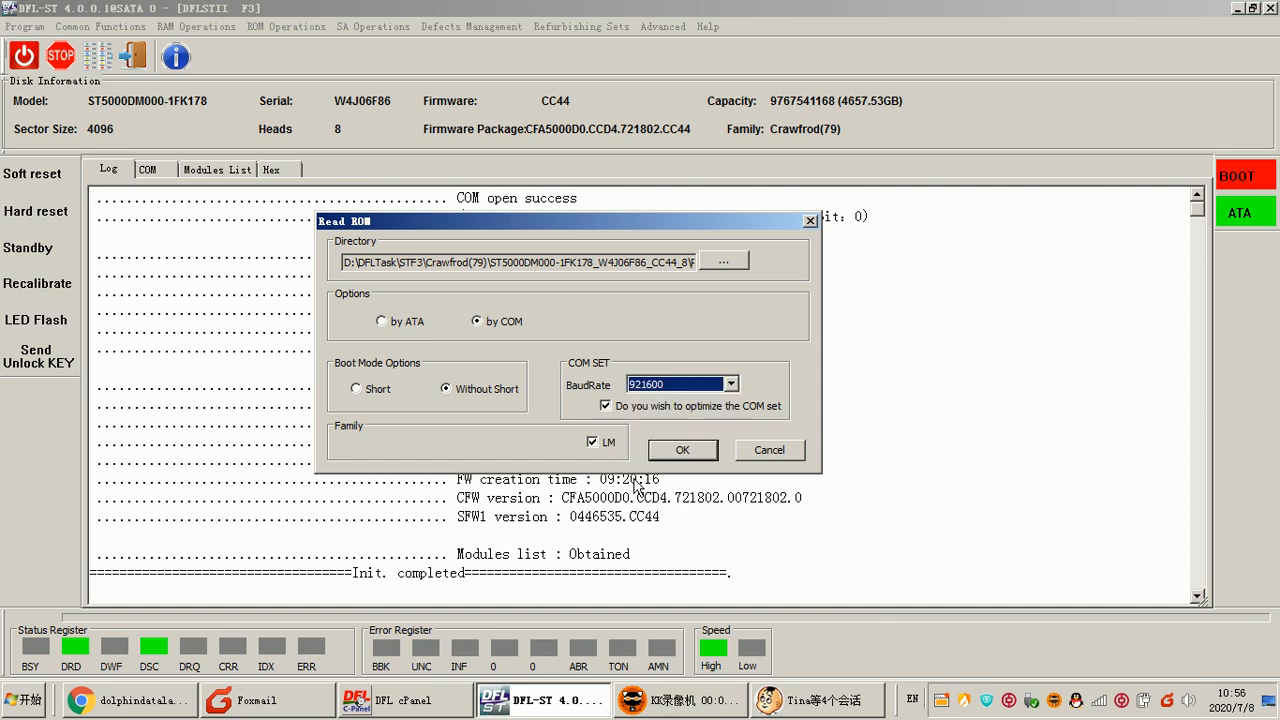
left_click(686, 450)
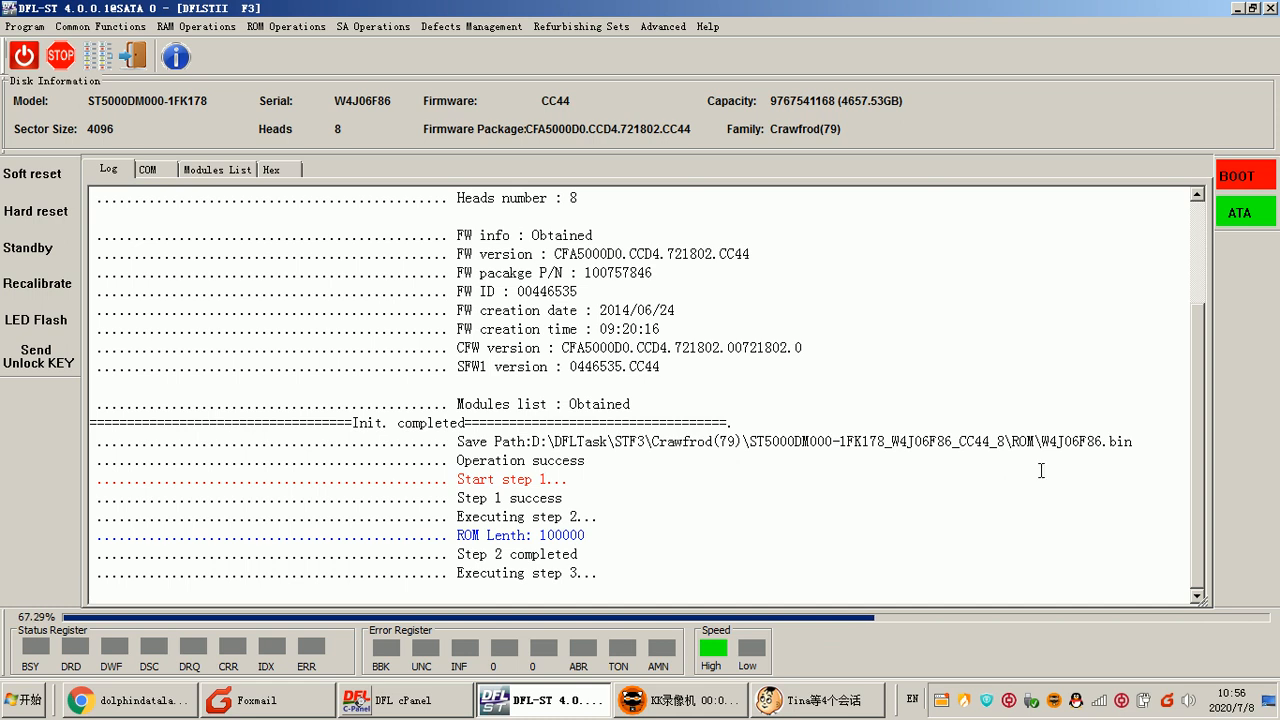
Step: Check the save path and file name of the ROM backup in the log
left_click_drag(1133, 441, 458, 441)
left_click(965, 453)
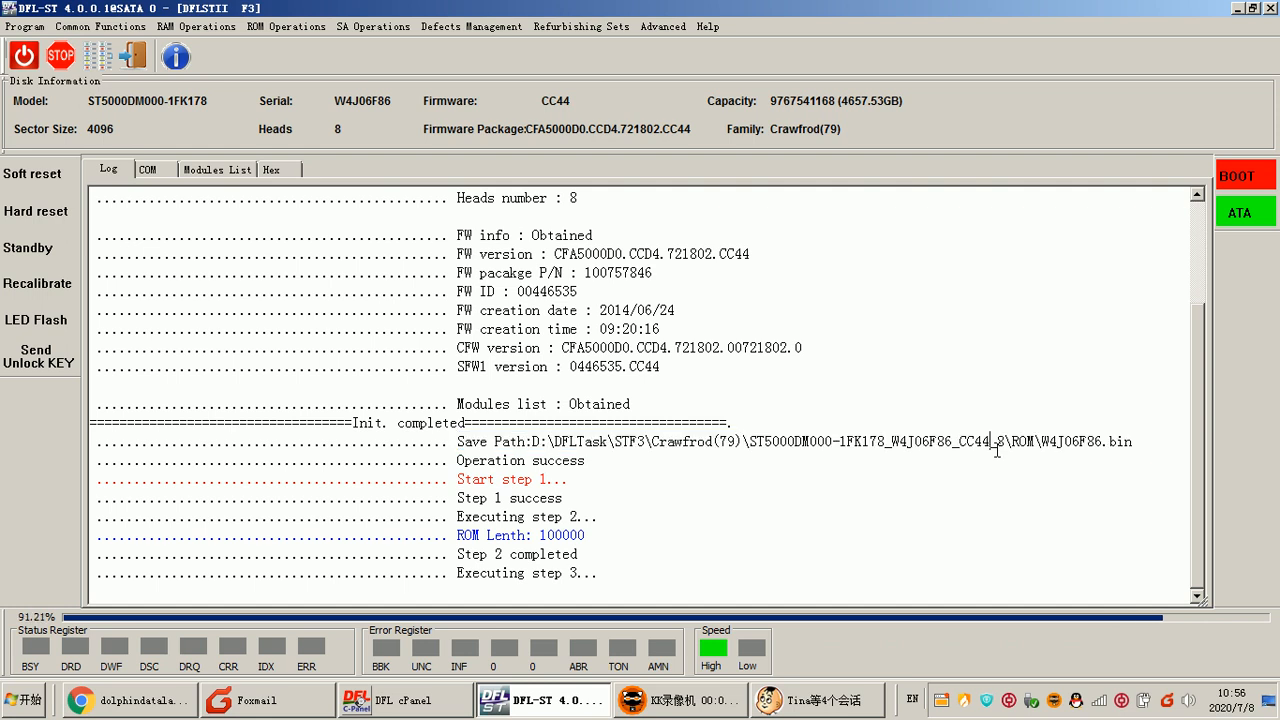
left_click_drag(1048, 441, 1077, 446)
left_click(1116, 443)
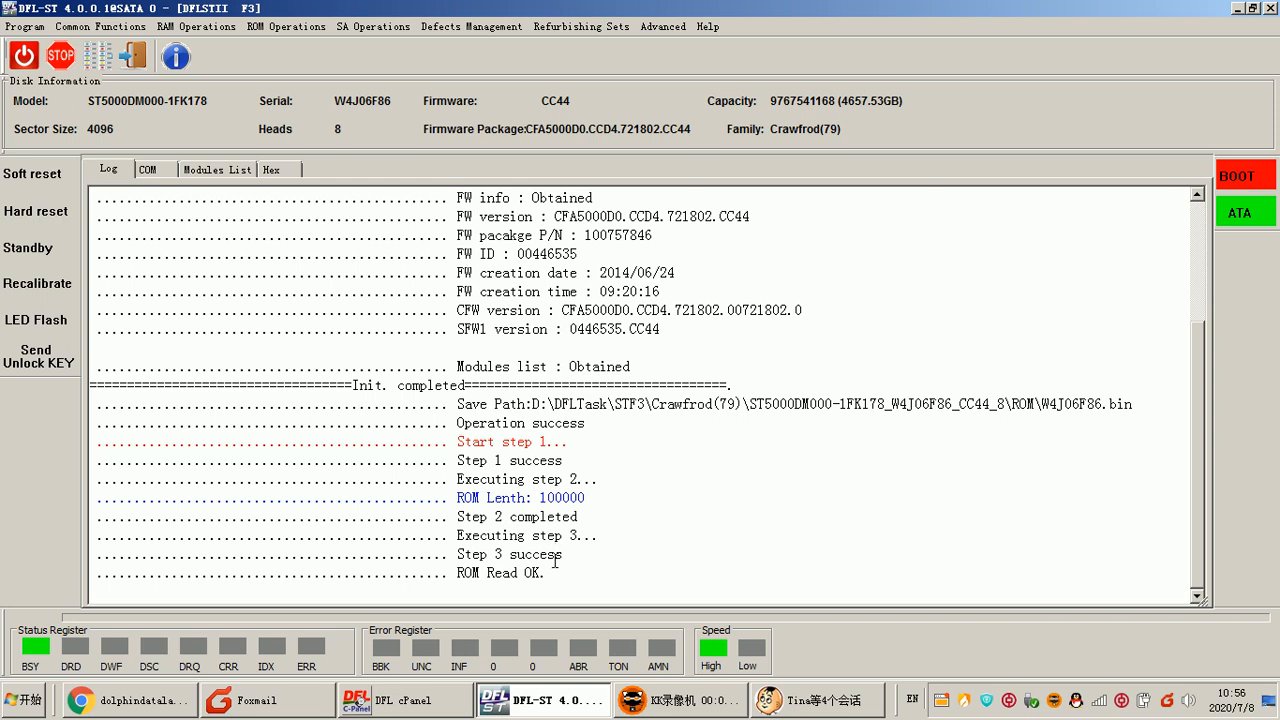
Step: Generate an unlock ROM from W4J06F86.bin and save it as UnlockW4J06F86.bin in the ROM folder
left_click(270, 27)
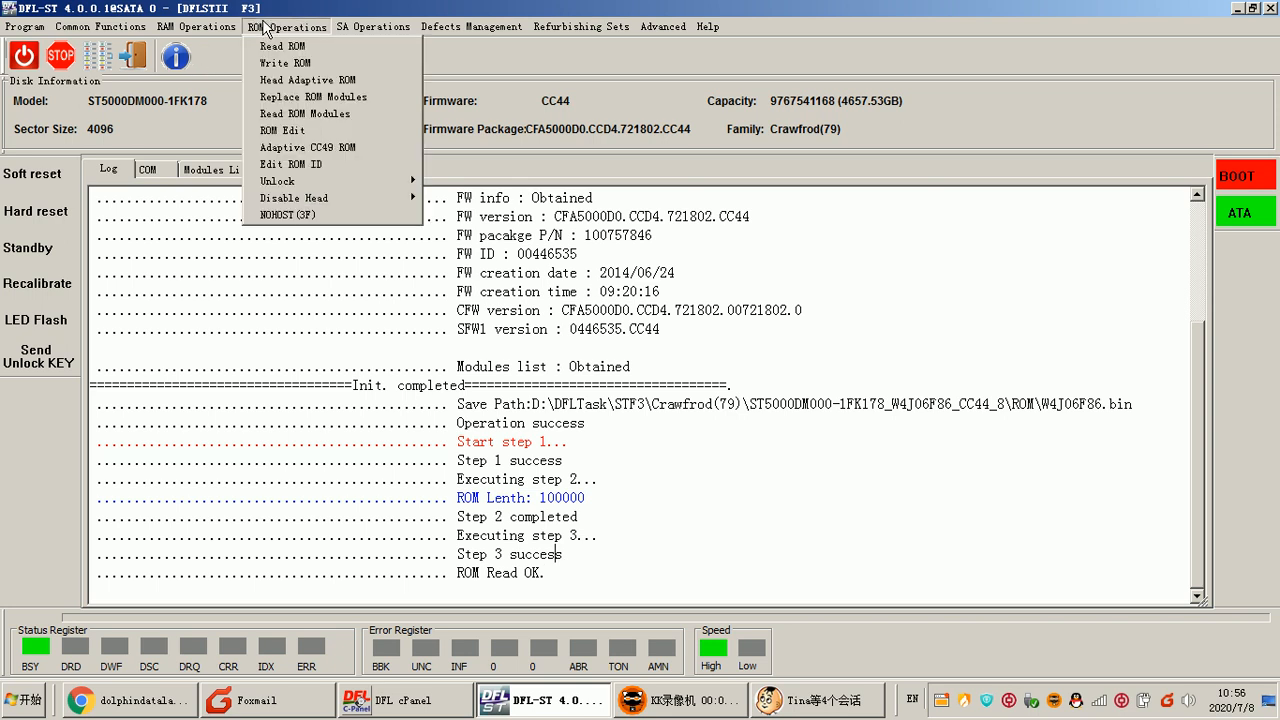
mouse_move(325, 183)
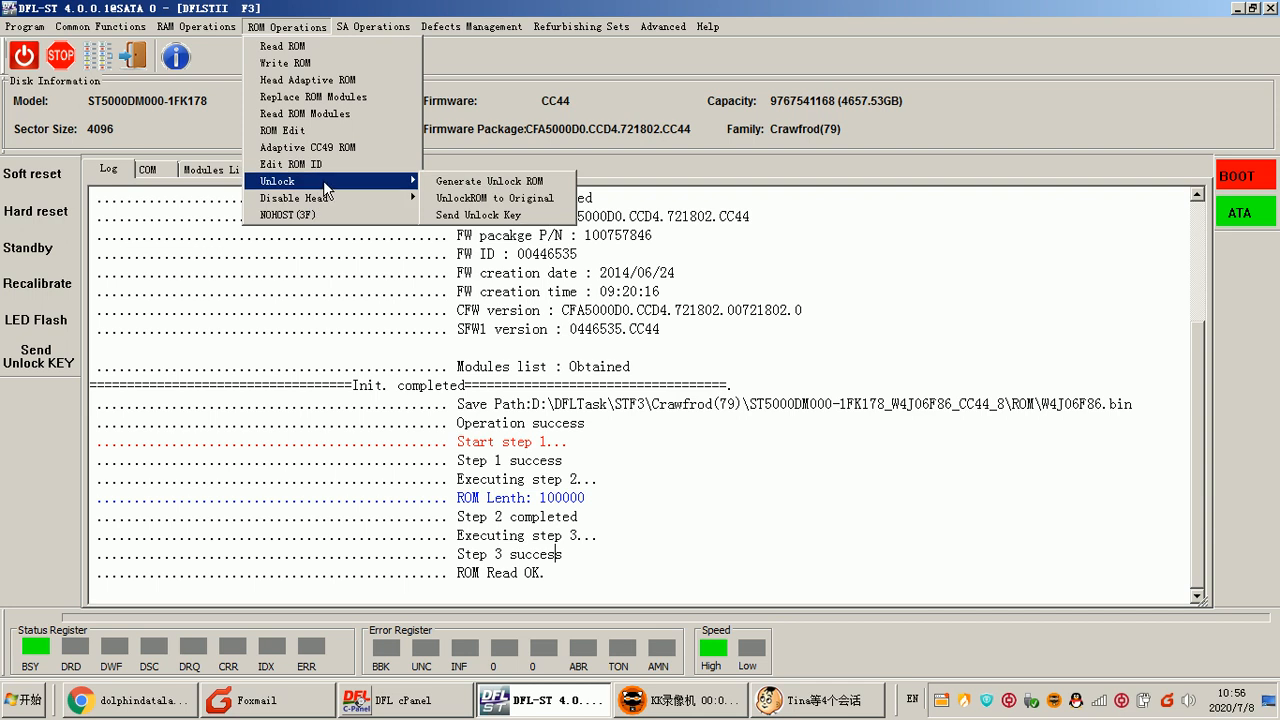
left_click(472, 185)
left_click(812, 318)
double_click(592, 200)
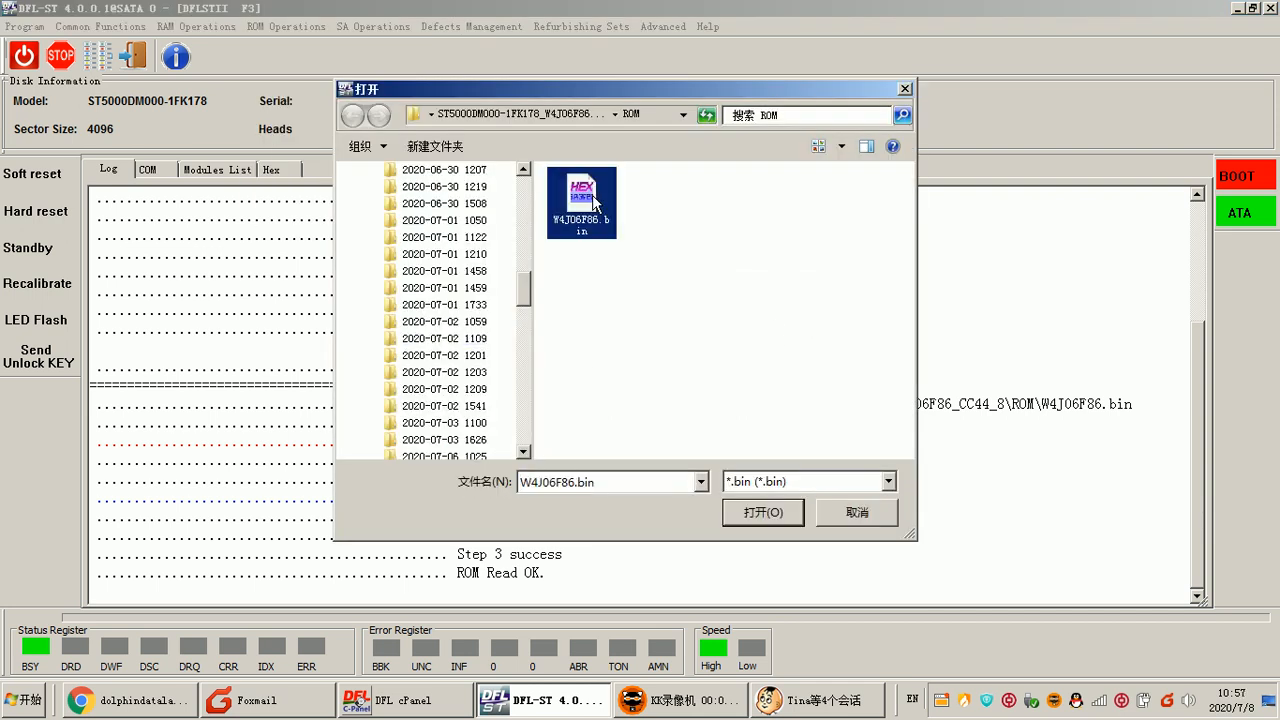
left_click(810, 344)
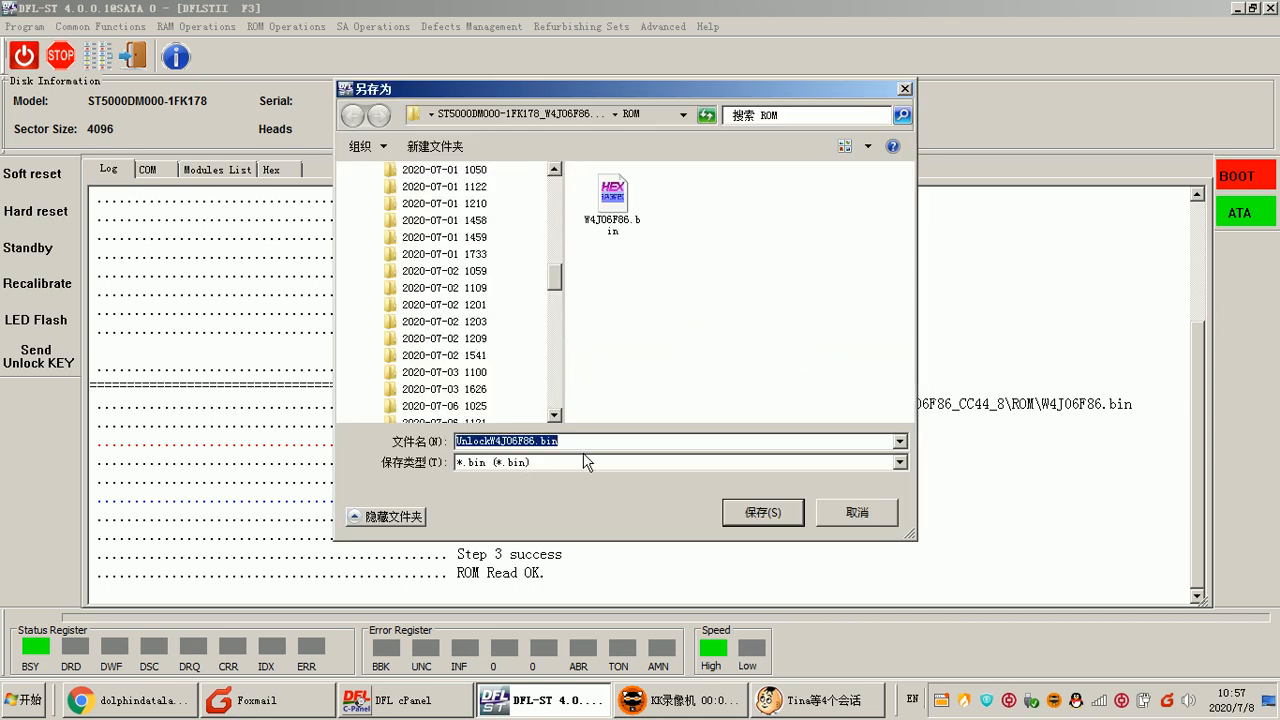
left_click(766, 514)
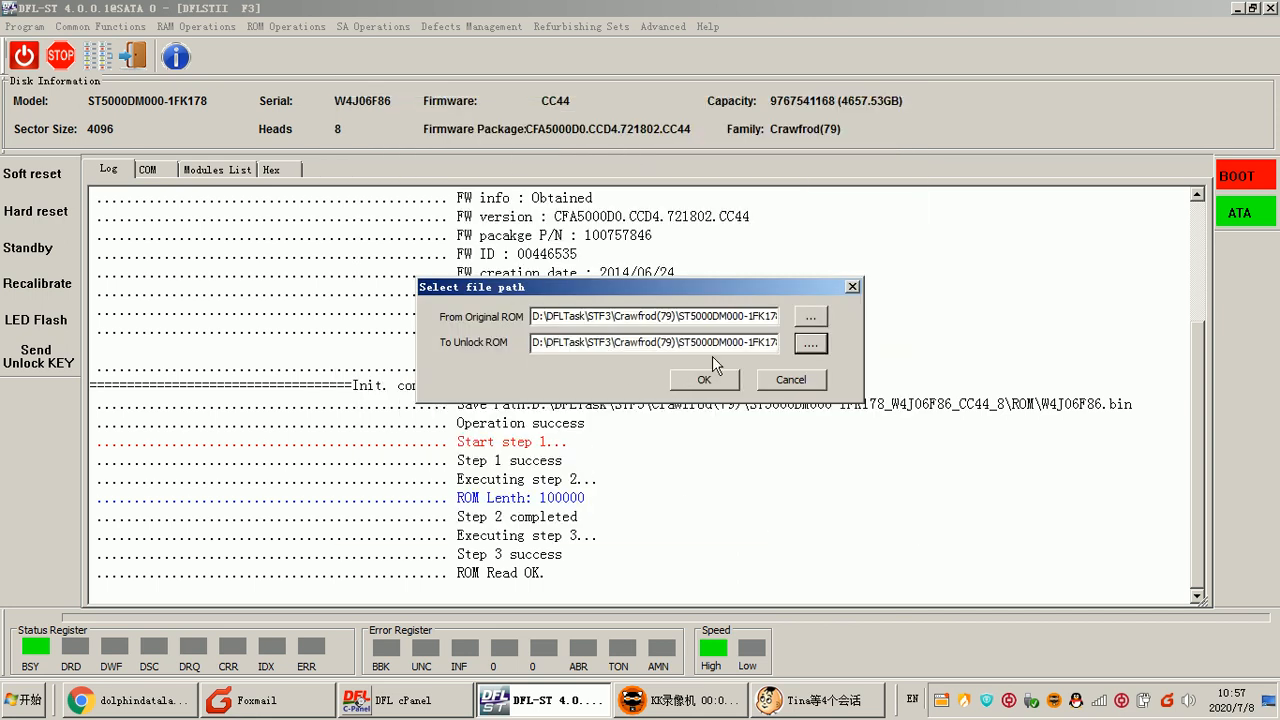
left_click(704, 380)
left_click_drag(590, 573, 442, 578)
left_click(636, 554)
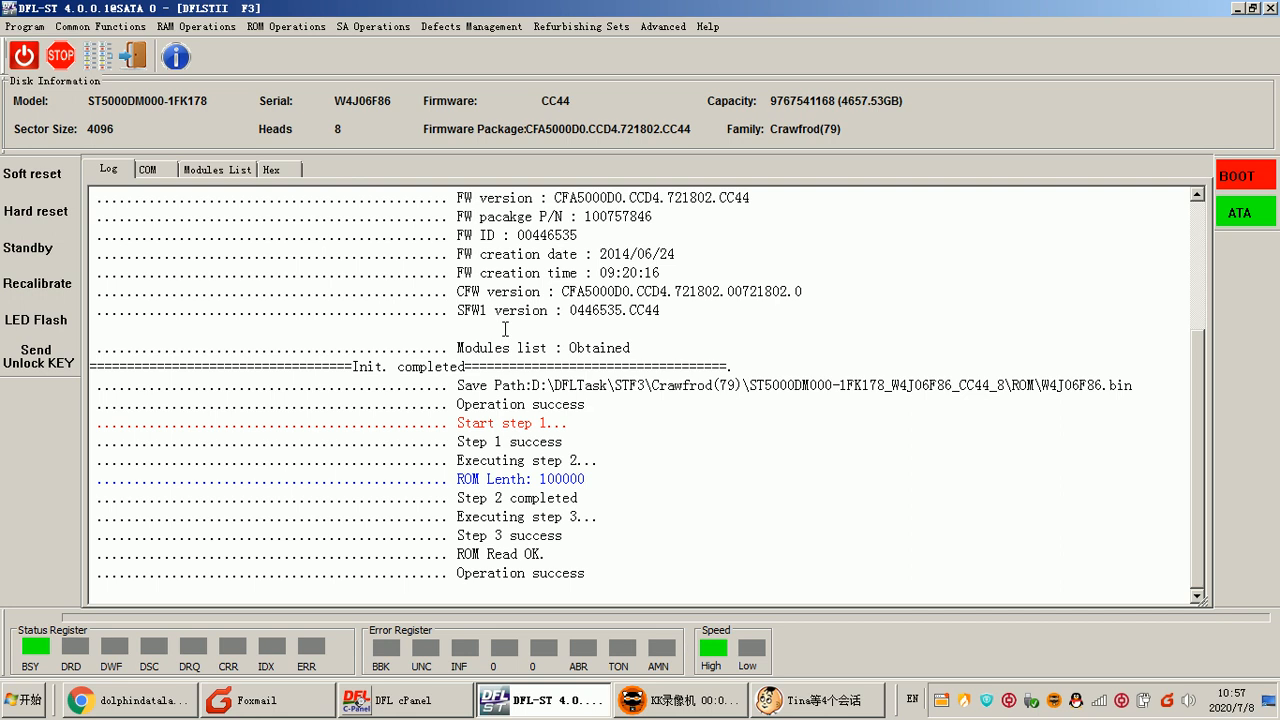
Step: Start a ROM write and select UnlockW4J06F86.bin as its source file
left_click(286, 26)
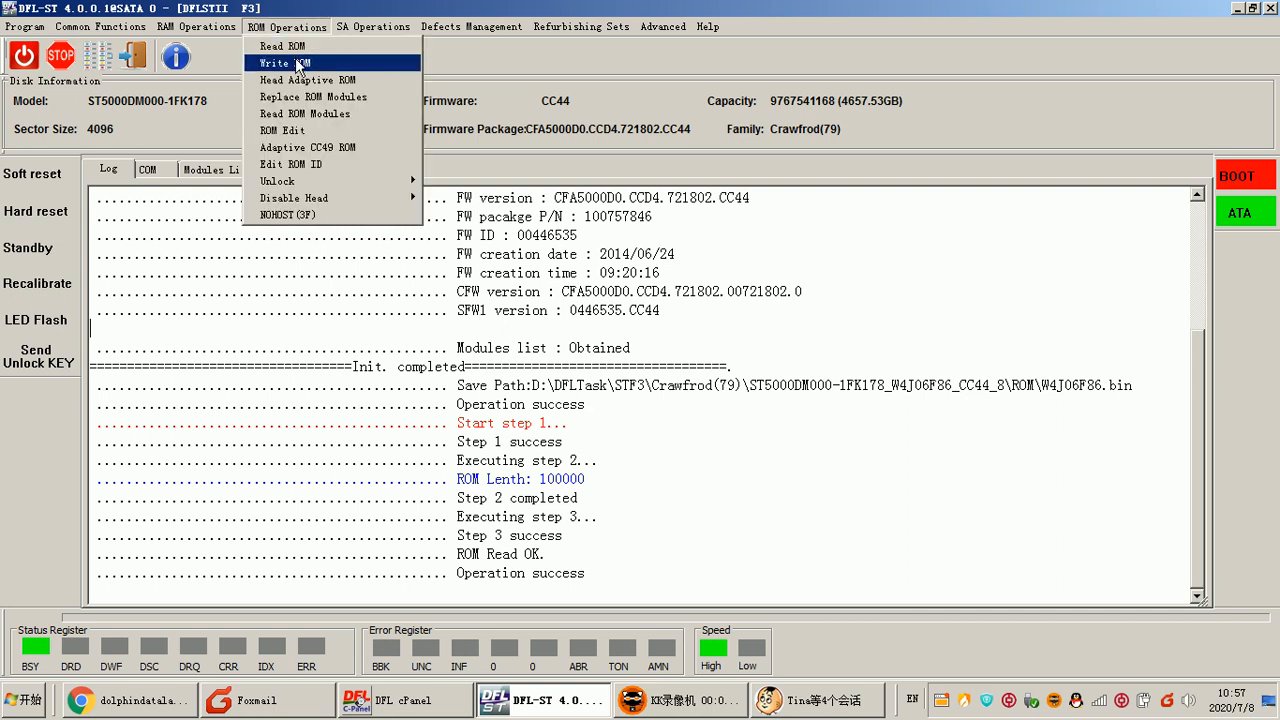
left_click(298, 64)
left_click(796, 258)
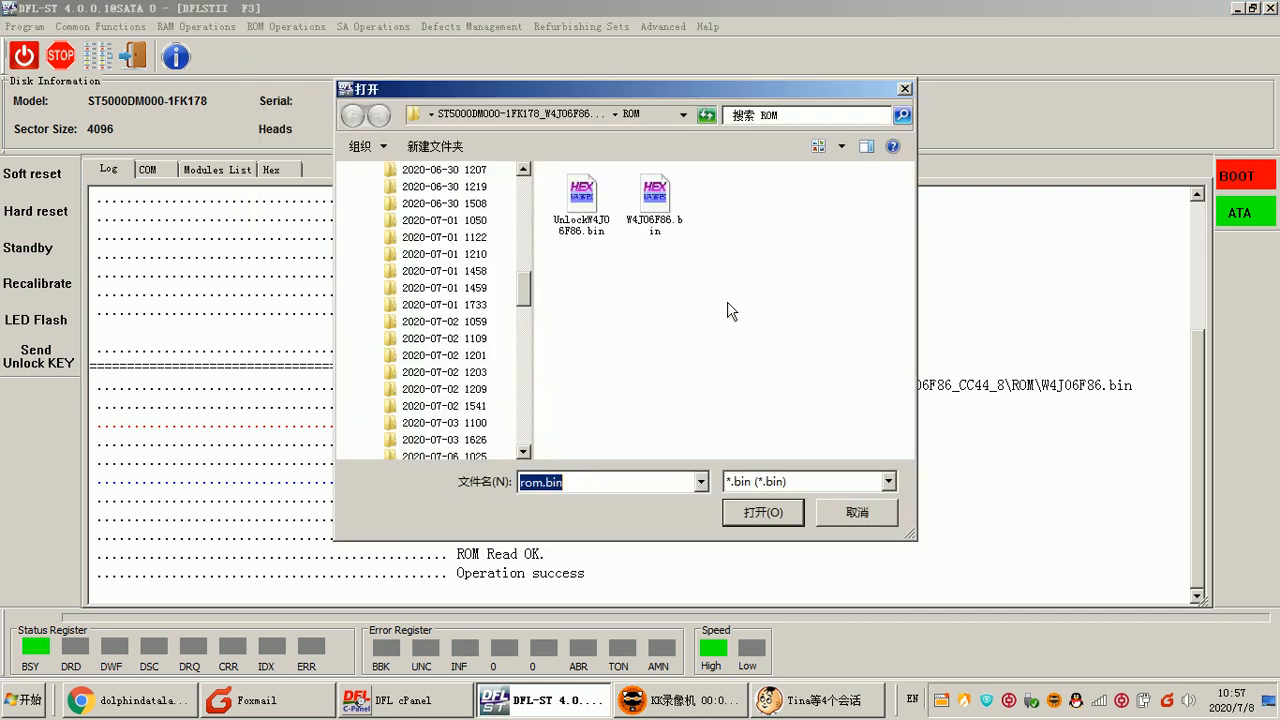
left_click(593, 209)
double_click(593, 209)
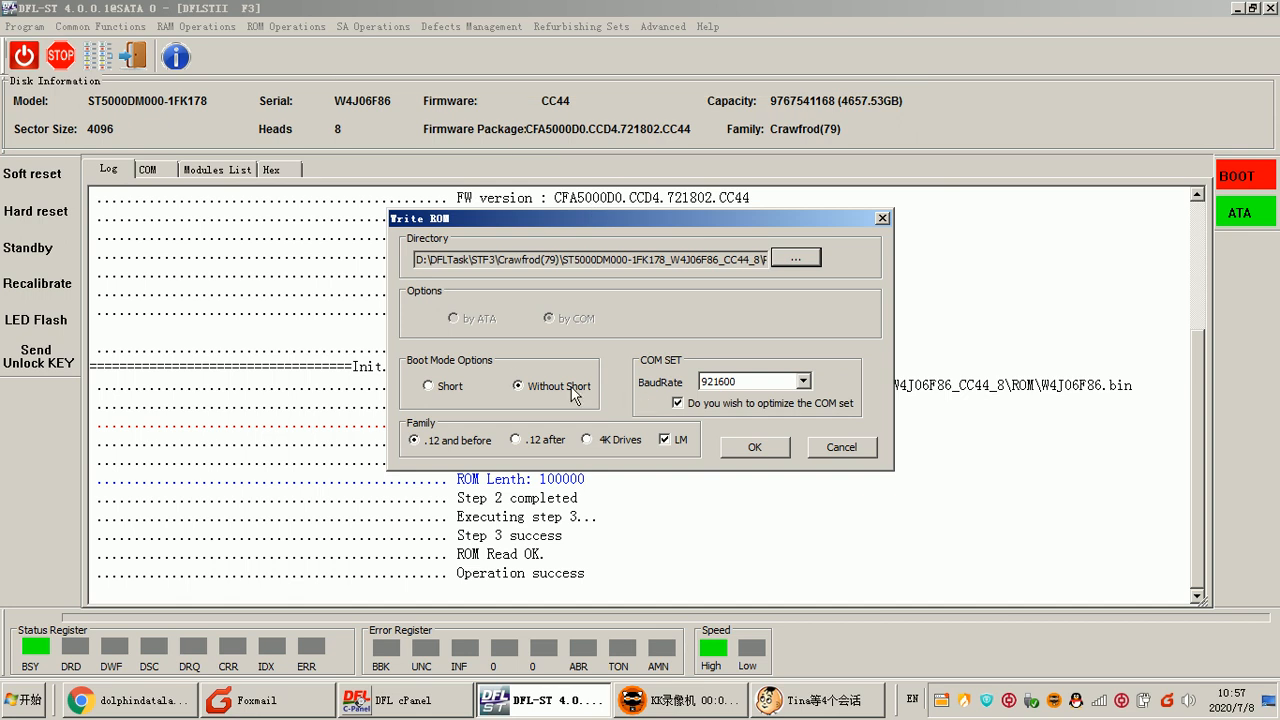
Step: Write UnlockW4J06F86.bin to the drive's ROM by COM in boot mode Without Short at 921600 baud, and follow the log
left_click(759, 447)
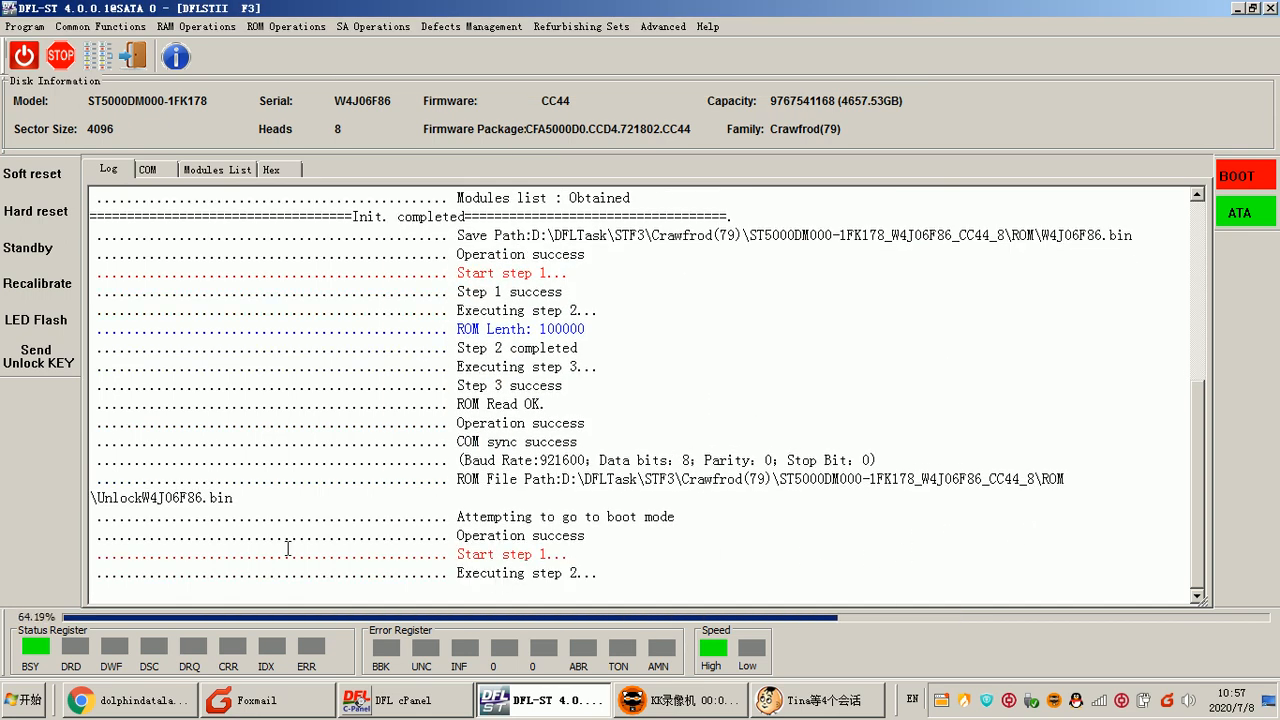
left_click_drag(249, 501, 176, 490)
left_click(514, 489)
left_click_drag(534, 446, 680, 474)
left_click(394, 494)
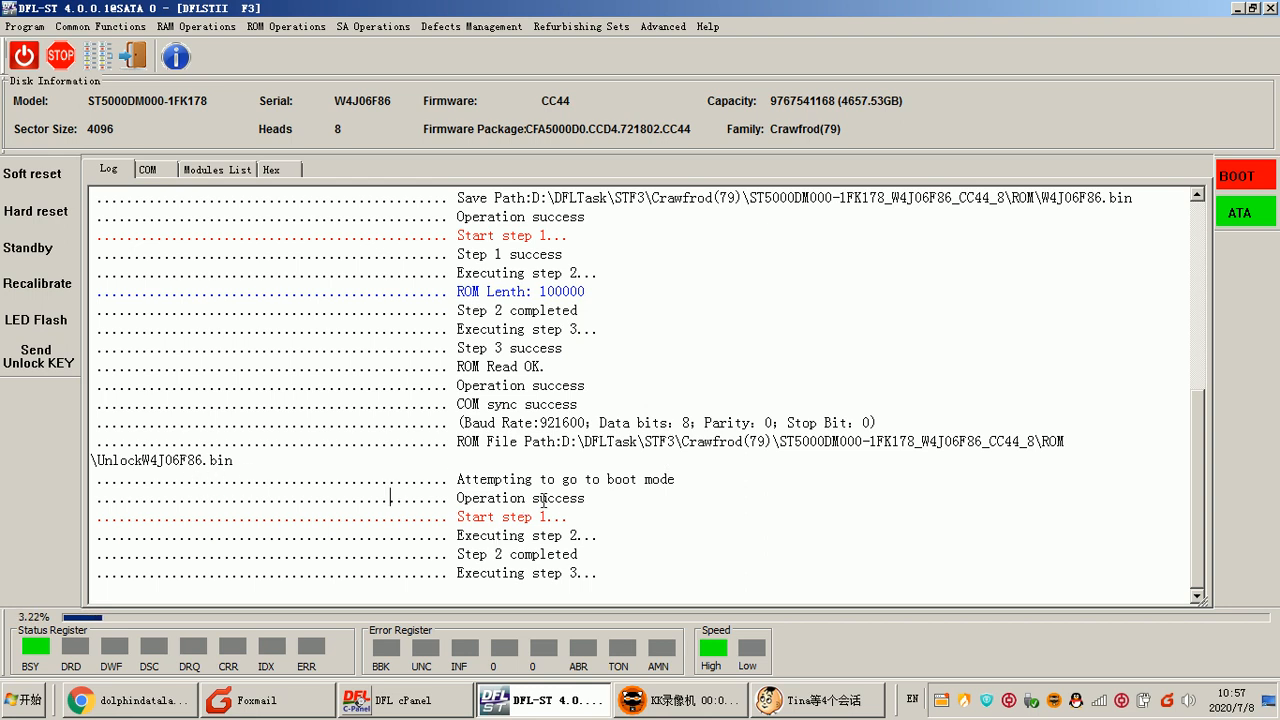
left_click_drag(628, 578, 428, 455)
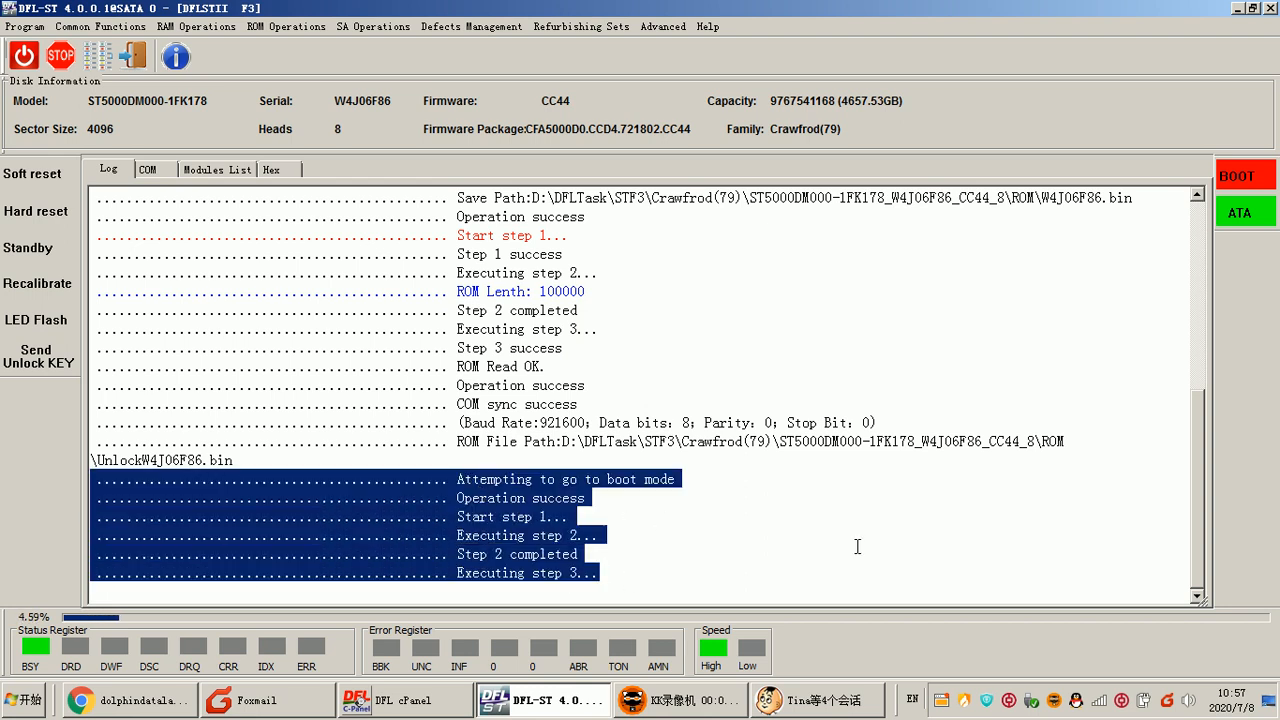
left_click(850, 547)
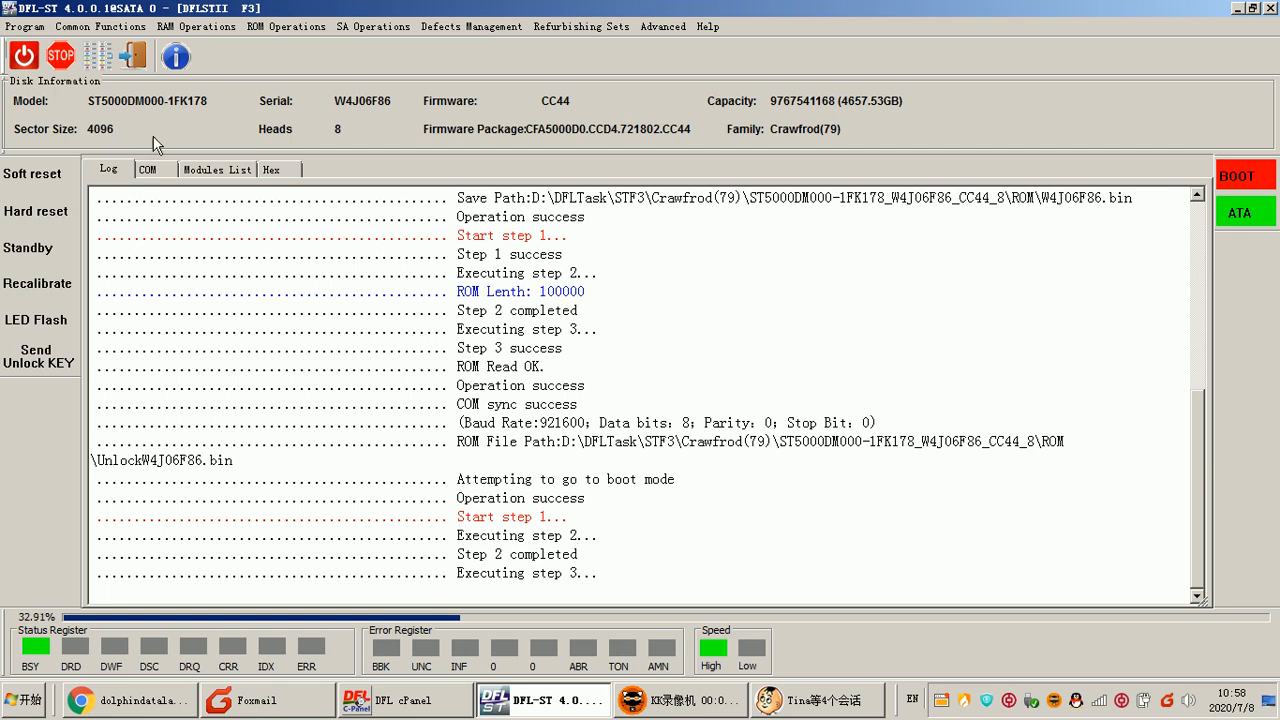
Step: Review the earlier diagnostic port lock message in the COM terminal and glance at the modules list during the ROM write
left_click(151, 165)
scroll(176, 317, "up", 6)
left_click_drag(266, 474, 59, 470)
left_click(300, 474)
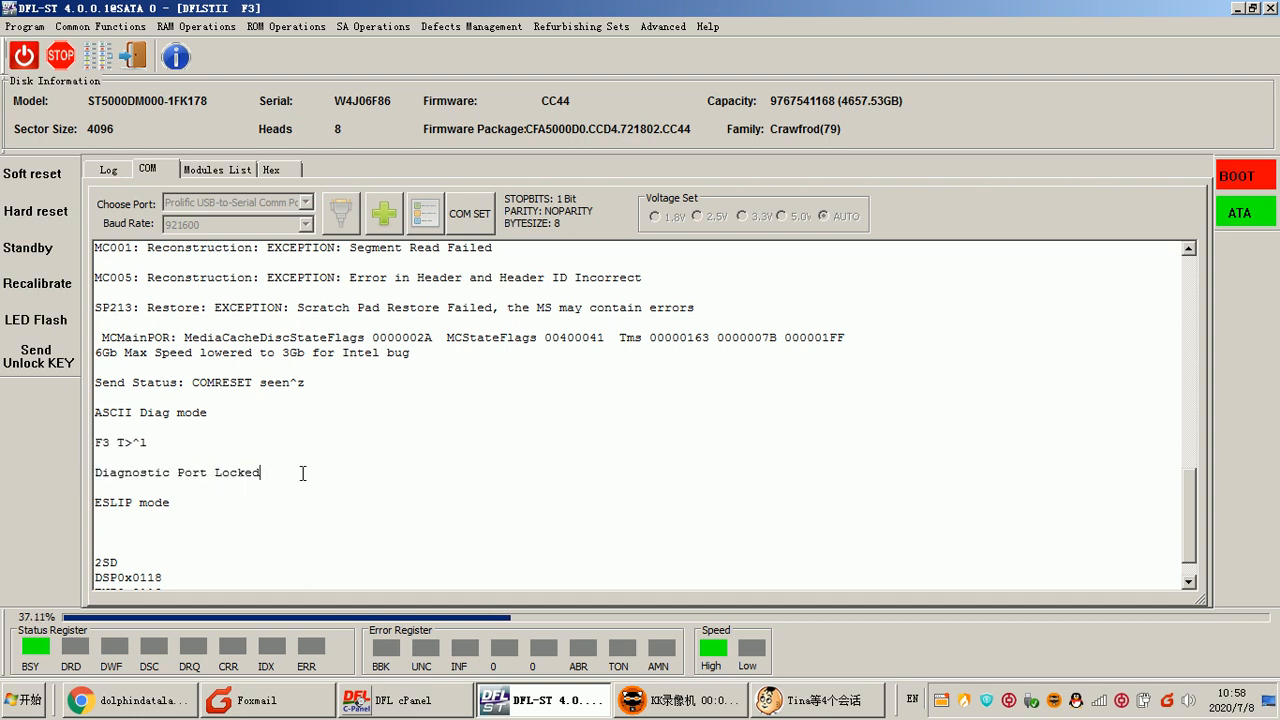
left_click(230, 170)
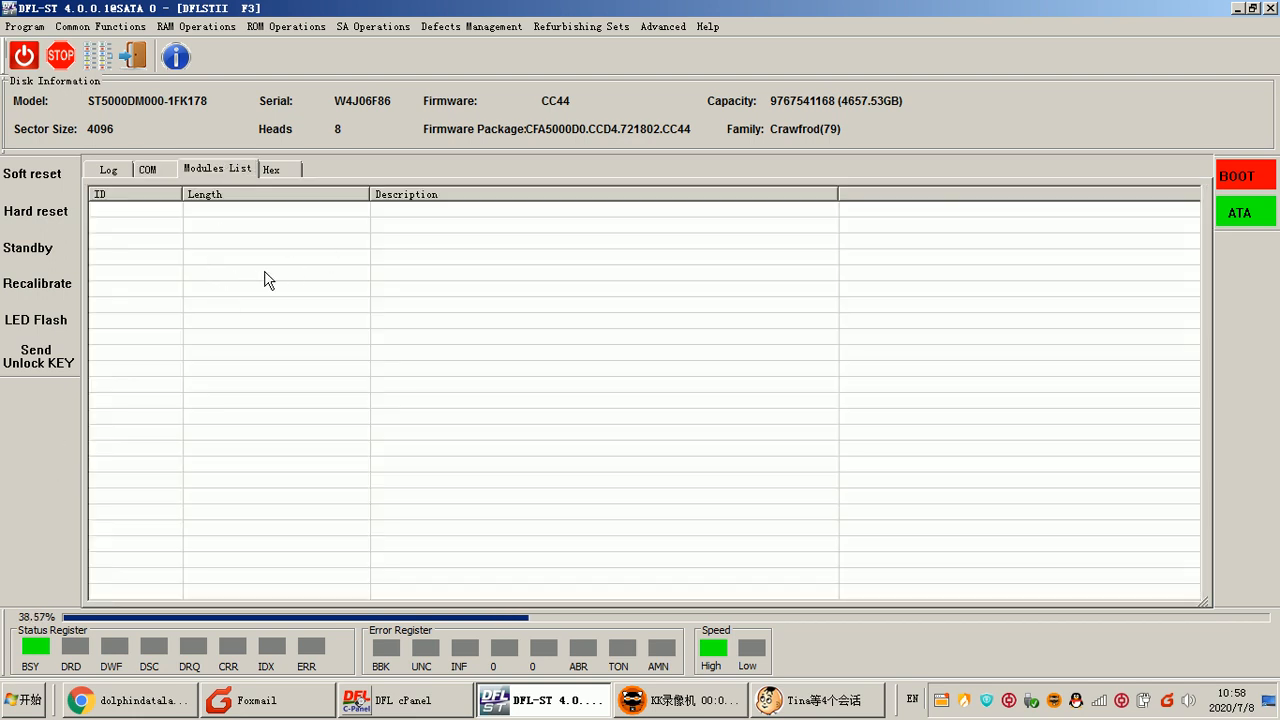
left_click(144, 170)
left_click(108, 170)
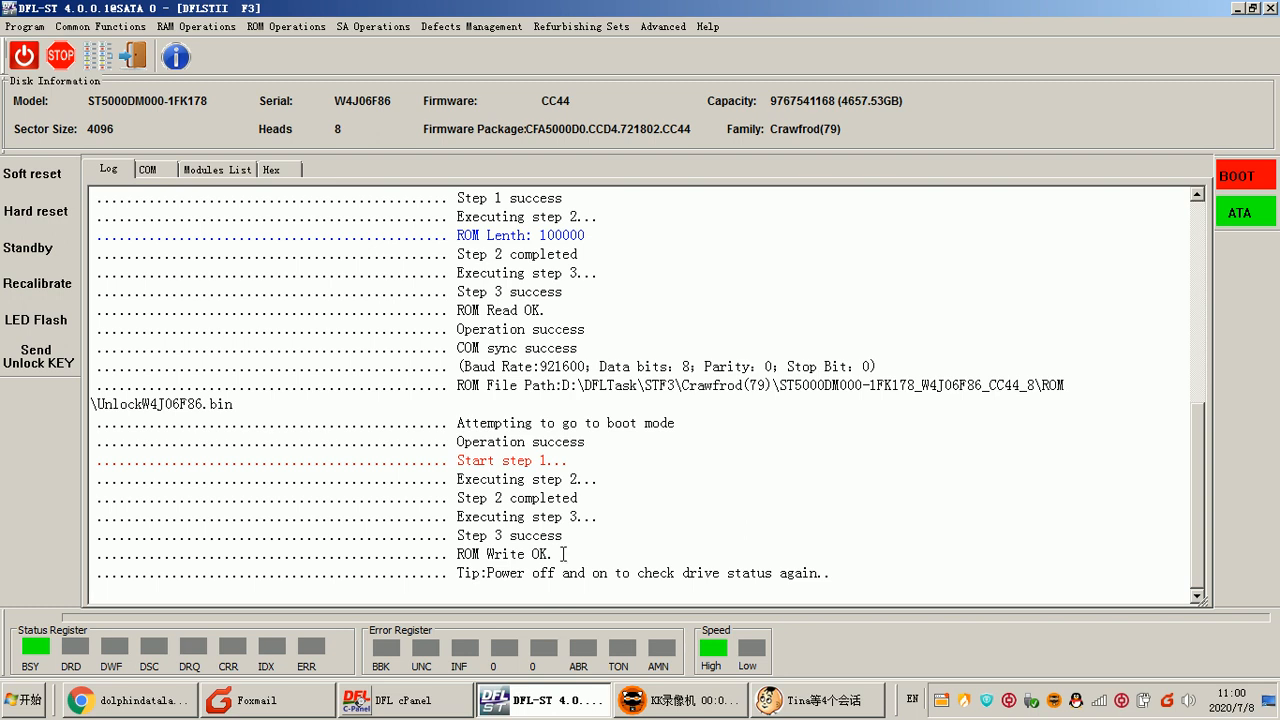
Step: Power-cycle the drive and watch its startup output in the COM terminal
left_click(152, 170)
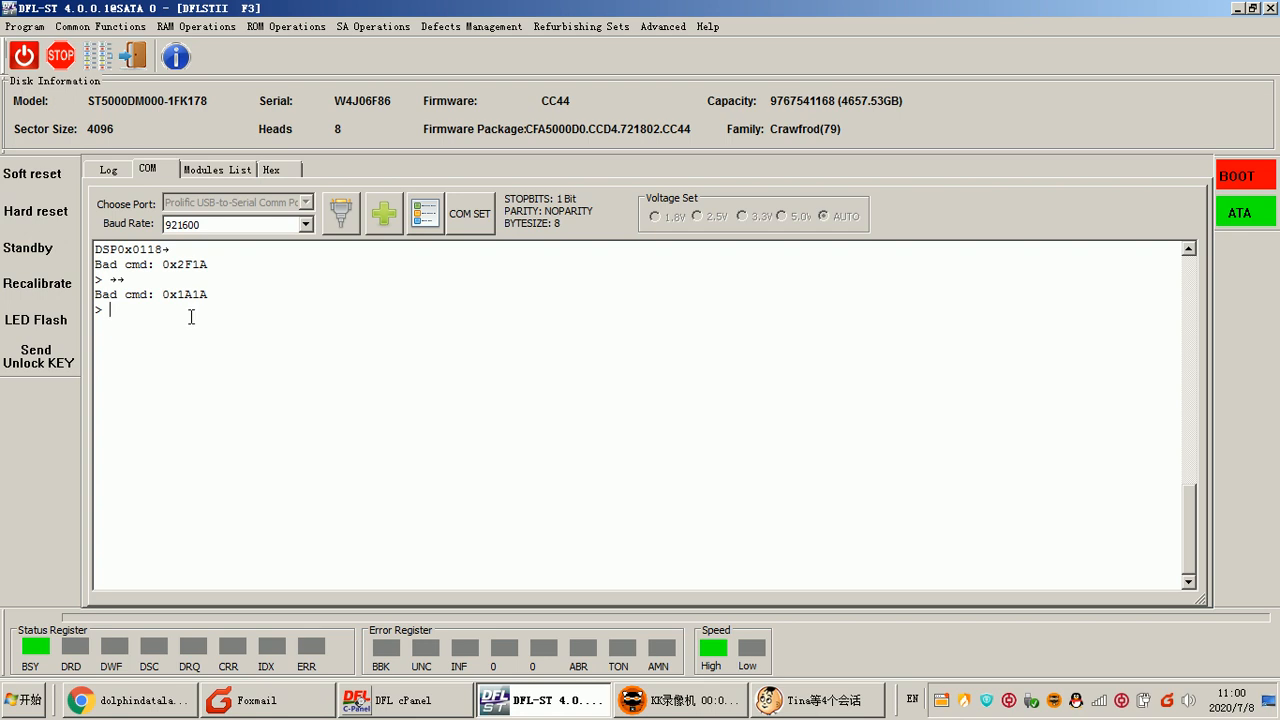
left_click(26, 60)
left_click(26, 60)
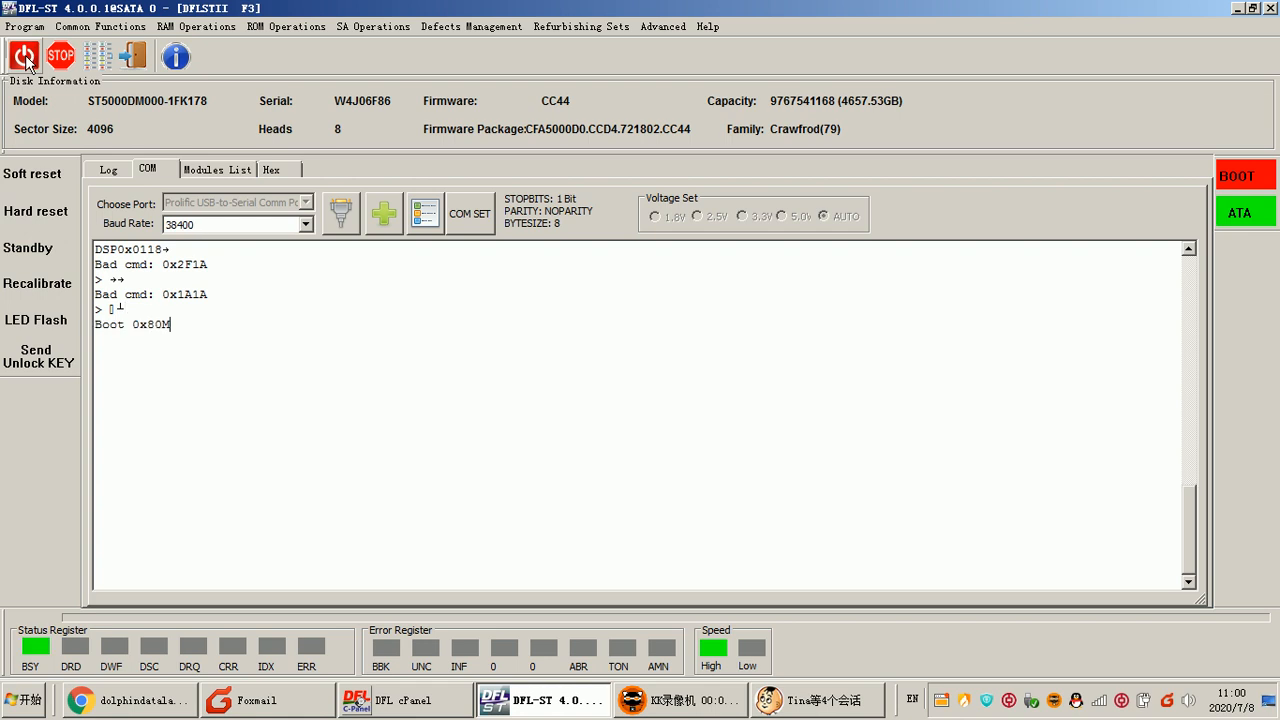
triple_click(188, 369)
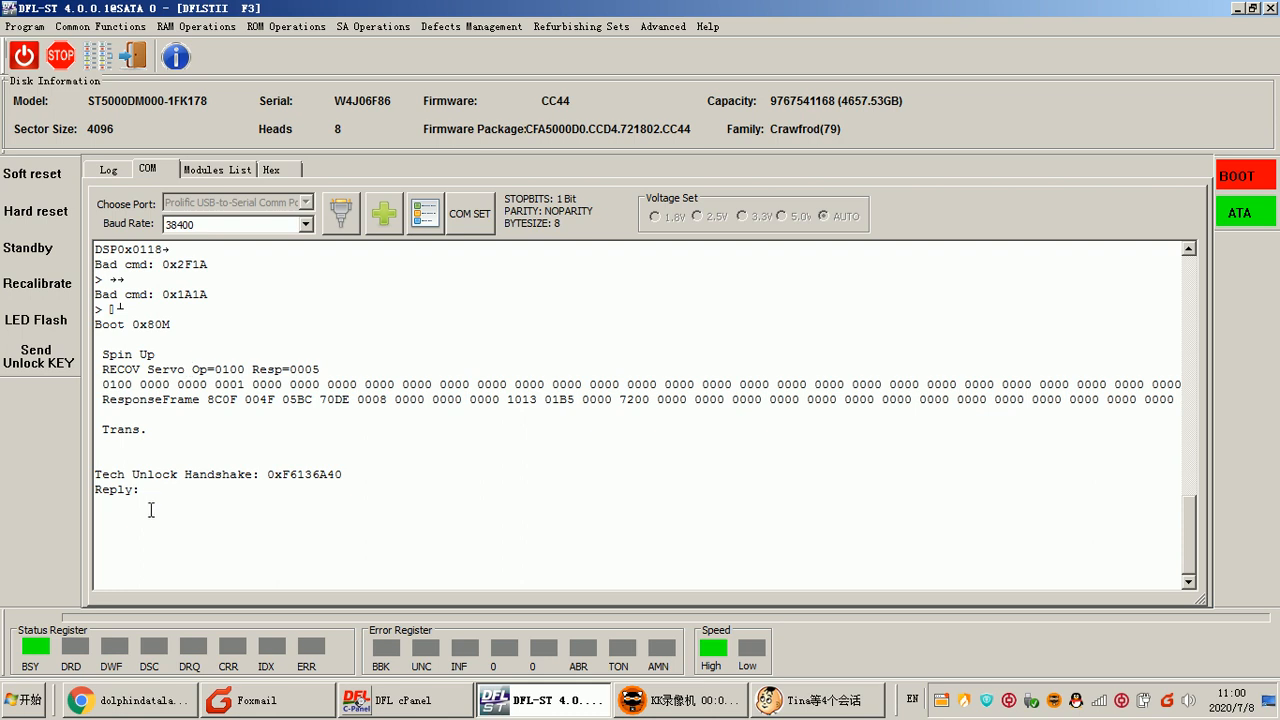
Step: Inspect the Tech Unlock Handshake and Reply lines, and send the unlock key to the drive
left_click_drag(160, 502, 68, 479)
left_click(179, 497)
left_click(216, 480)
left_click(322, 475)
left_click(144, 481)
left_click_drag(140, 489, 48, 480)
left_click(137, 489)
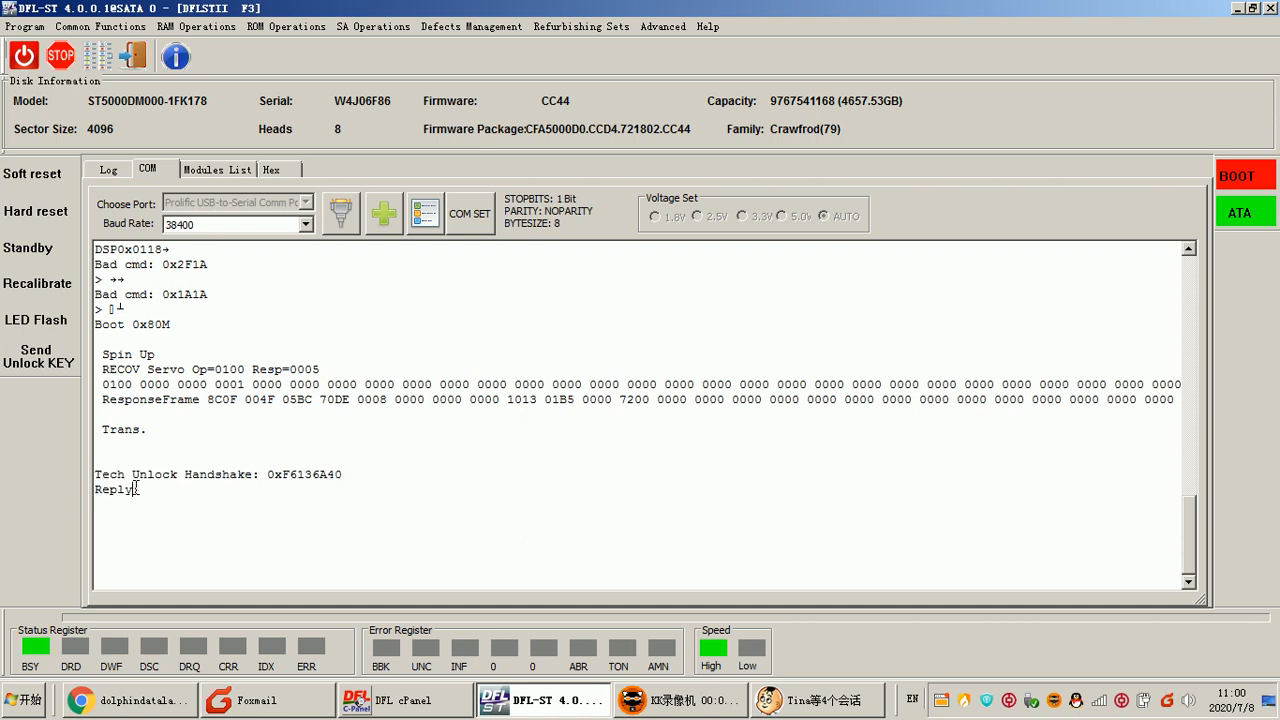
left_click(45, 362)
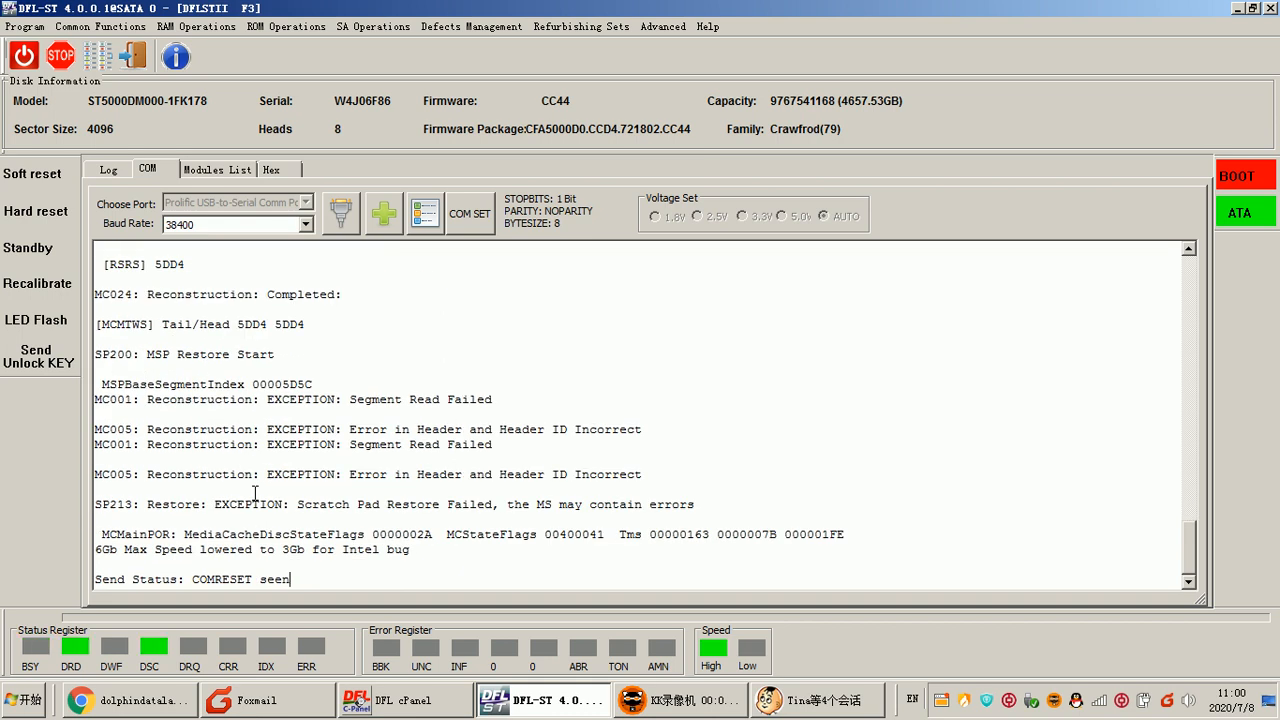
Step: Enter ASCII Diag mode and list the drive's firmware information, checking the family name, family ID and preamp type
key("ctrl+z")
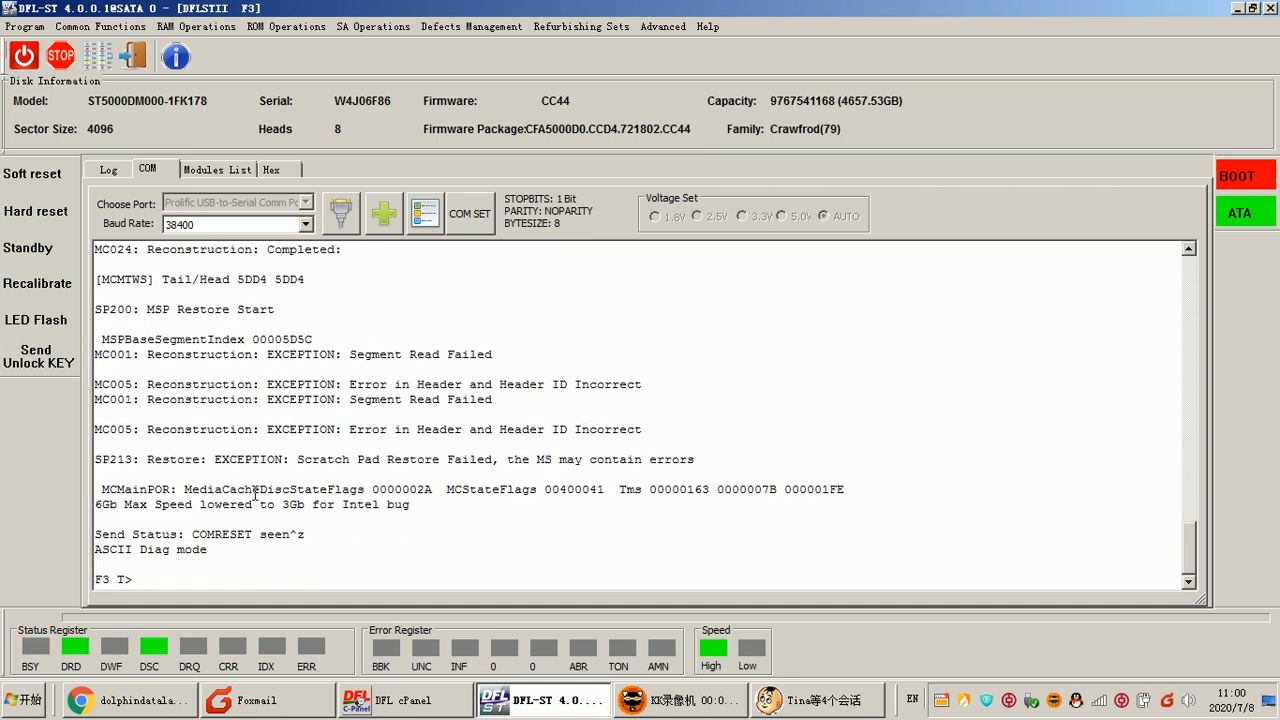
key("ctrl+l")
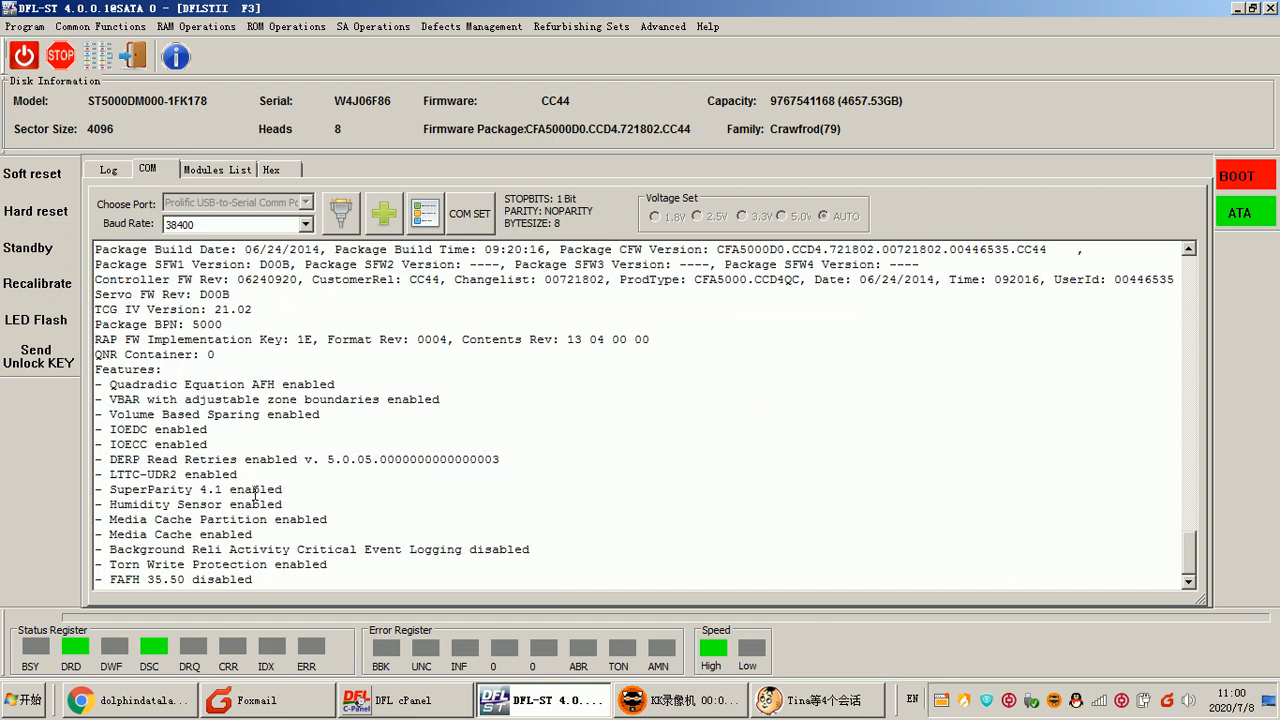
scroll(255, 480, "up", 3)
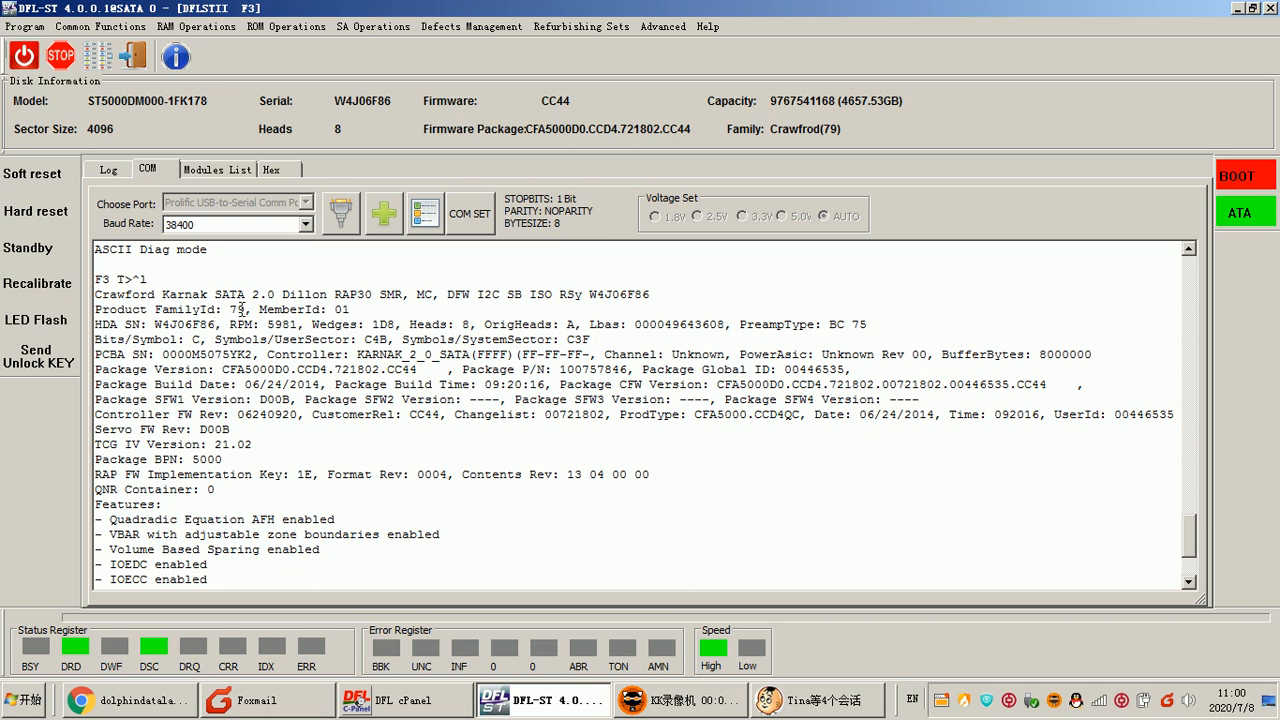
left_click_drag(231, 310, 248, 310)
left_click_drag(156, 294, 96, 298)
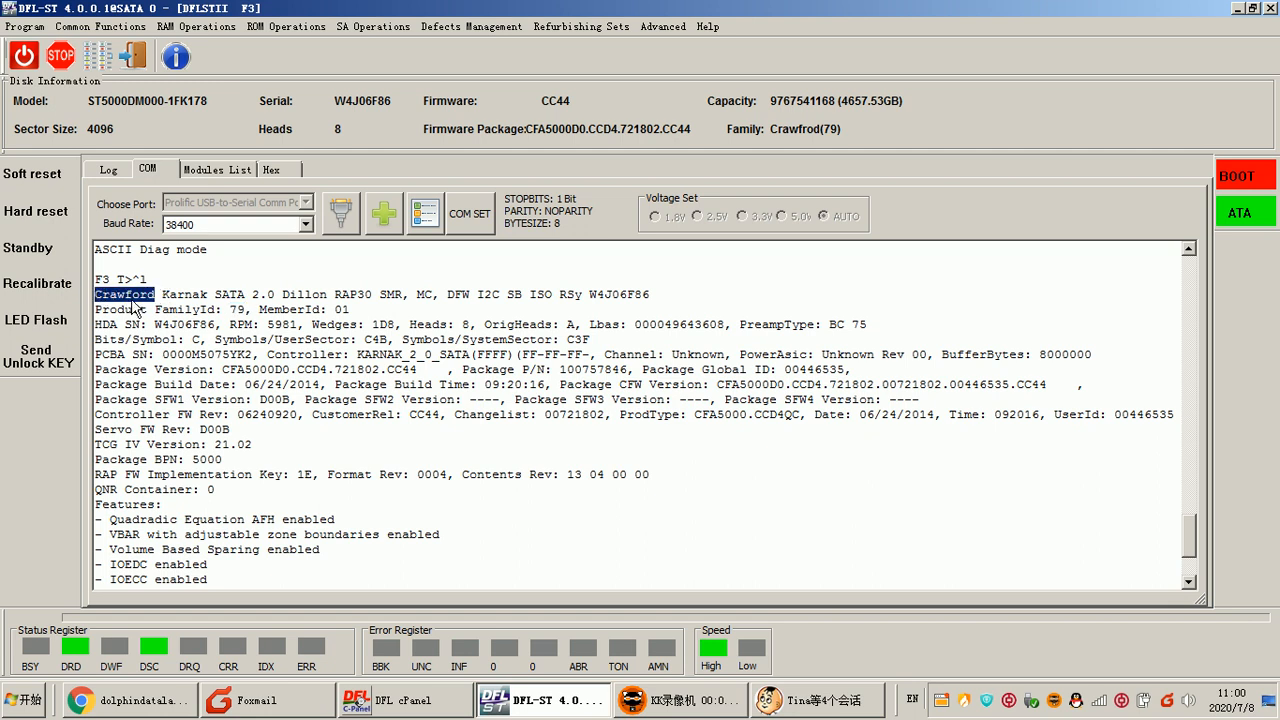
left_click(278, 306)
left_click_drag(740, 324, 884, 326)
left_click(608, 429)
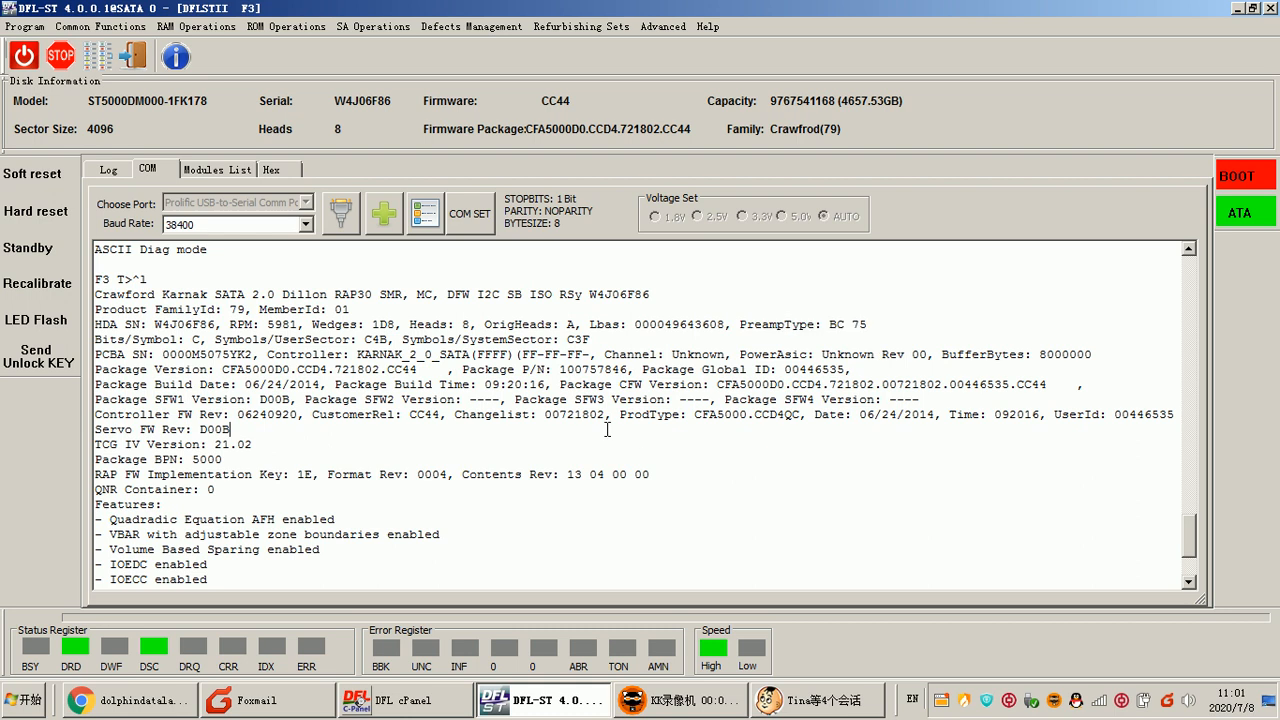
Step: Re-enter ASCII Diag mode and switch the terminal back to ESLIP mode
scroll(450, 480, "down", 3)
left_click(275, 583)
key("ctrl+z")
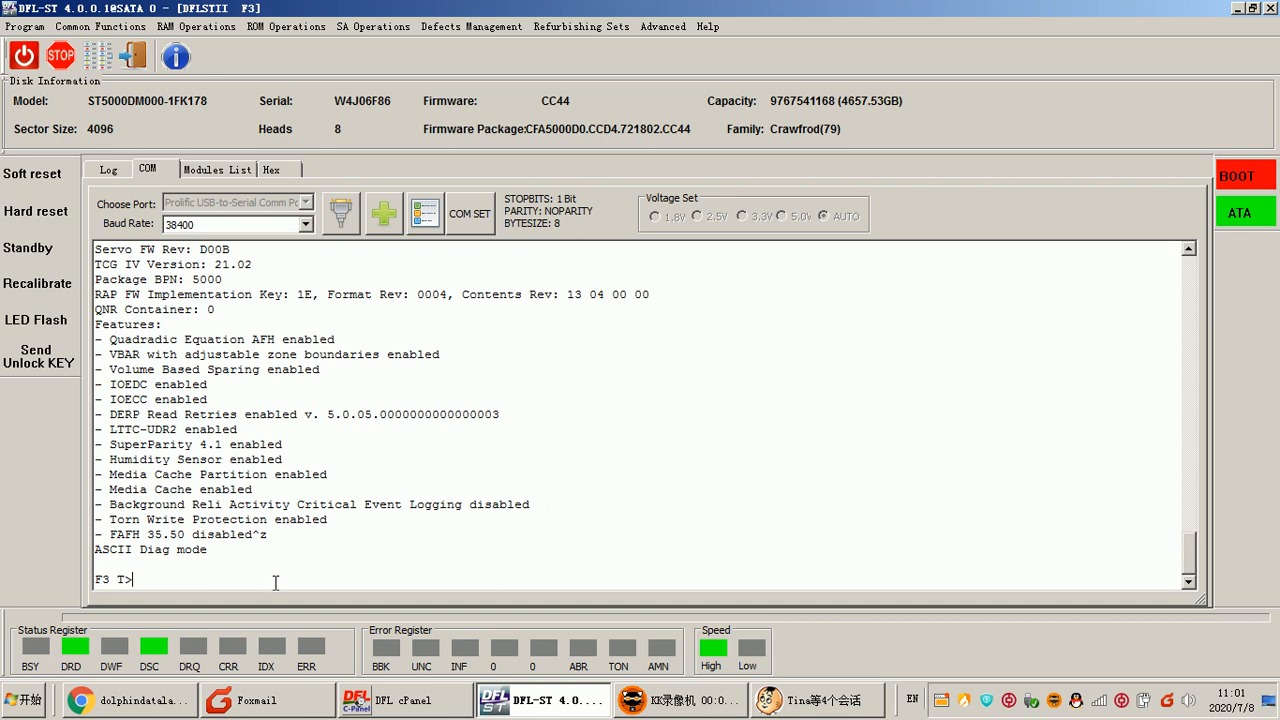
key("ctrl+t")
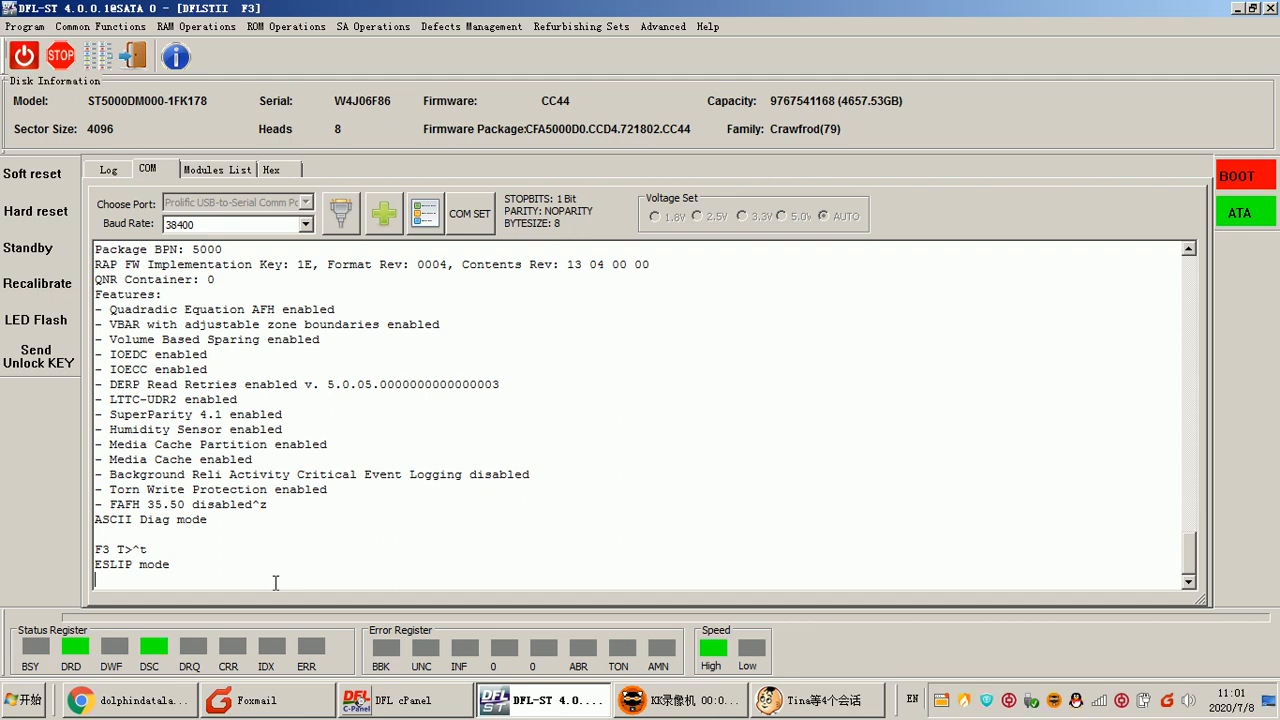
left_click(452, 502)
Step: Try to obtain the SYS file list with drive series .12 and ATA mode
left_click(365, 32)
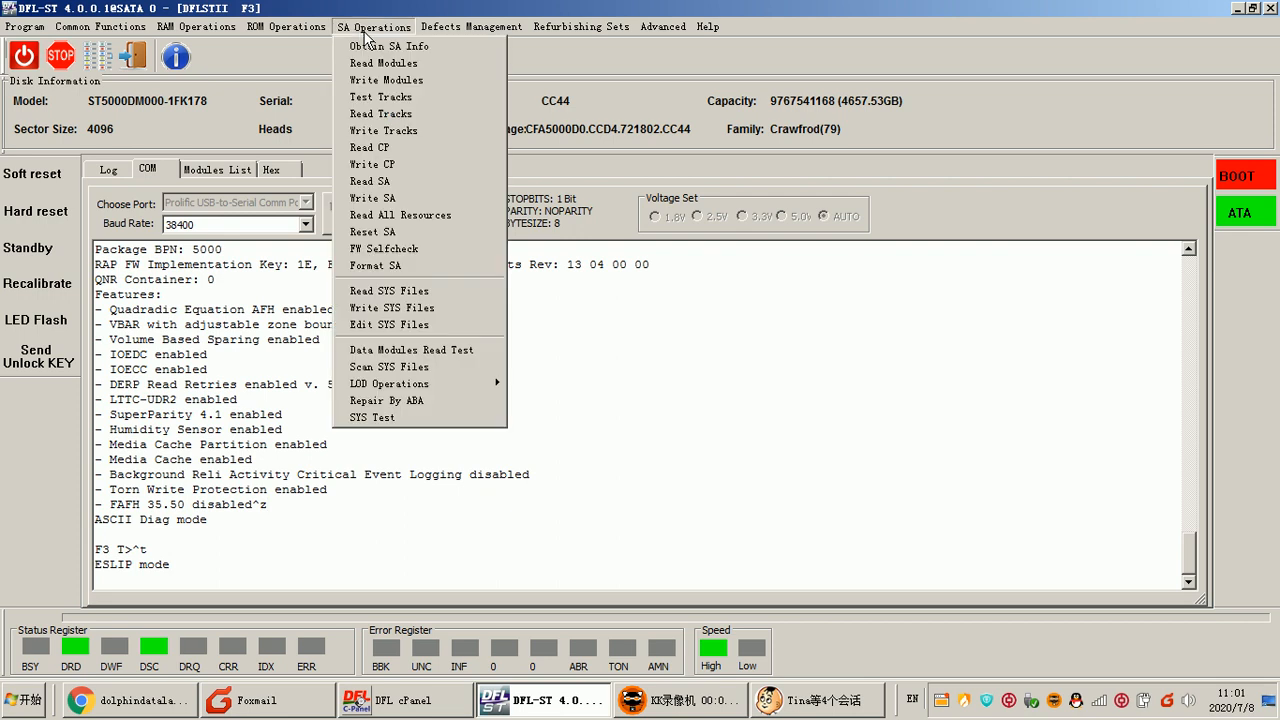
left_click(398, 292)
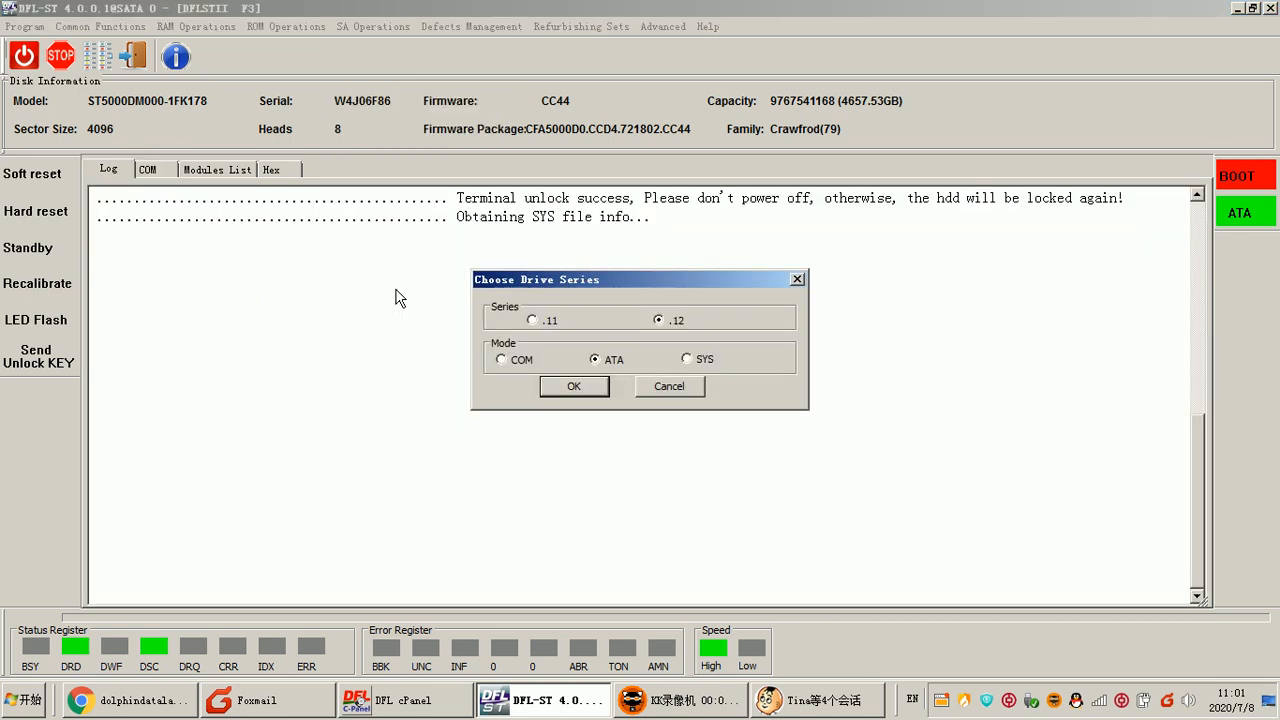
left_click(578, 386)
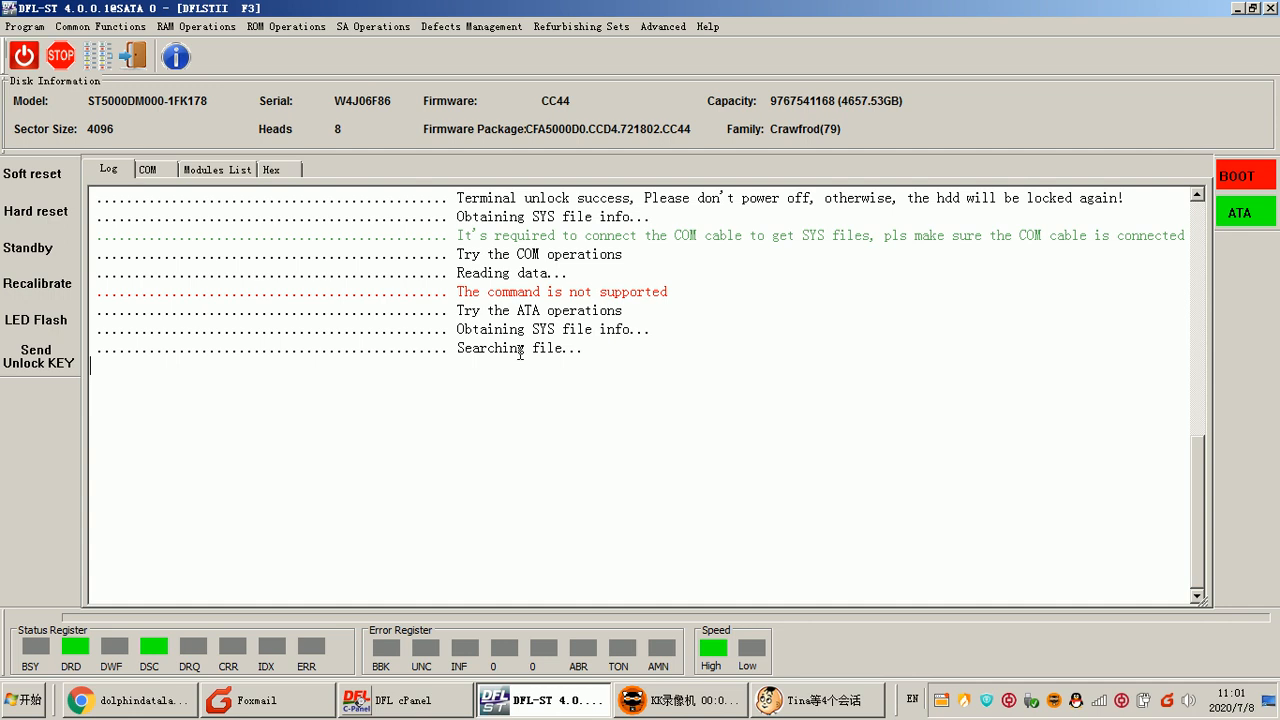
Step: Examine the LED error codes and serial port messages in the COM terminal
left_click(152, 170)
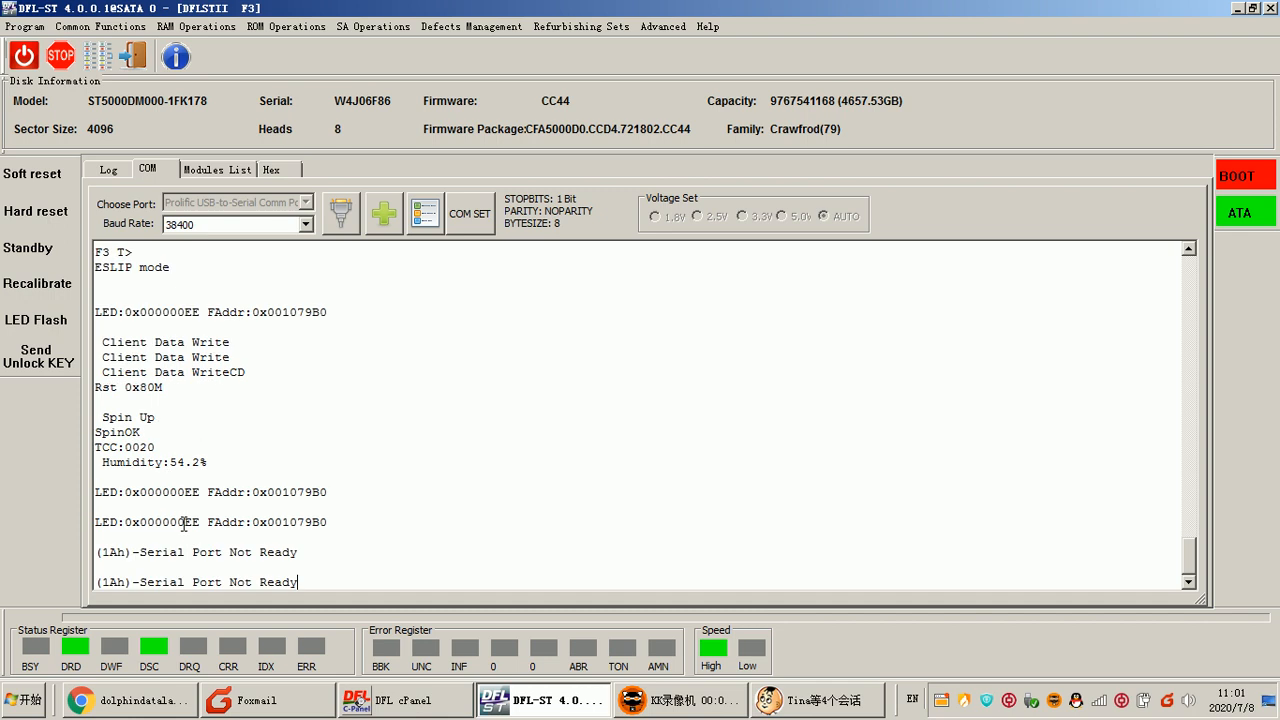
left_click(345, 485)
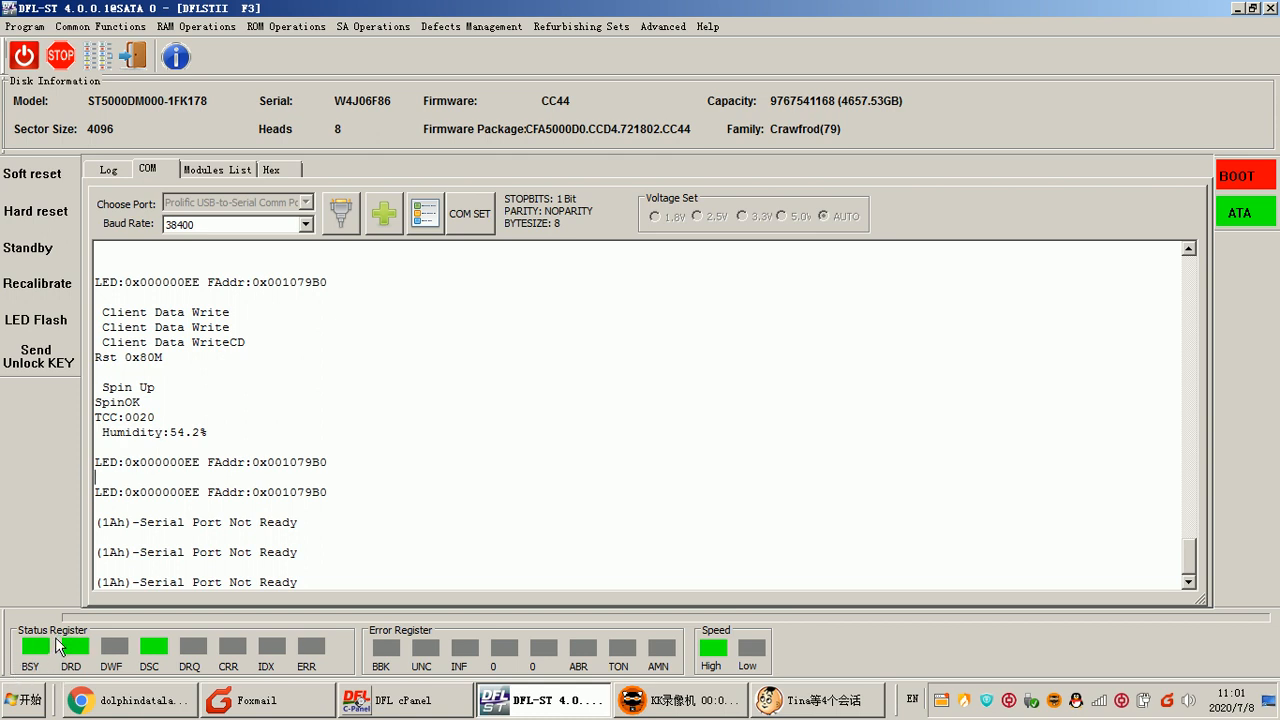
left_click_drag(342, 475, 117, 470)
left_click(382, 472)
left_click_drag(345, 516, 134, 444)
left_click(352, 446)
Step: Power-cycle the drive and send the unlock key again
left_click(29, 60)
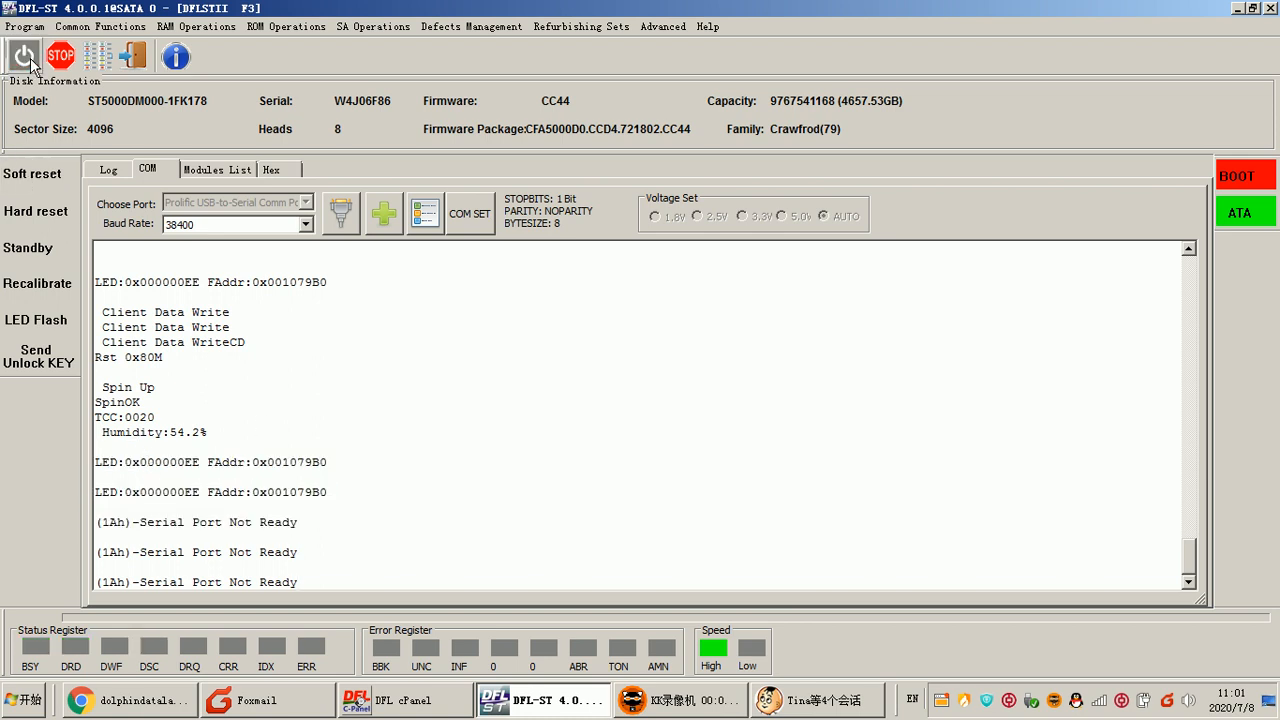
left_click(29, 60)
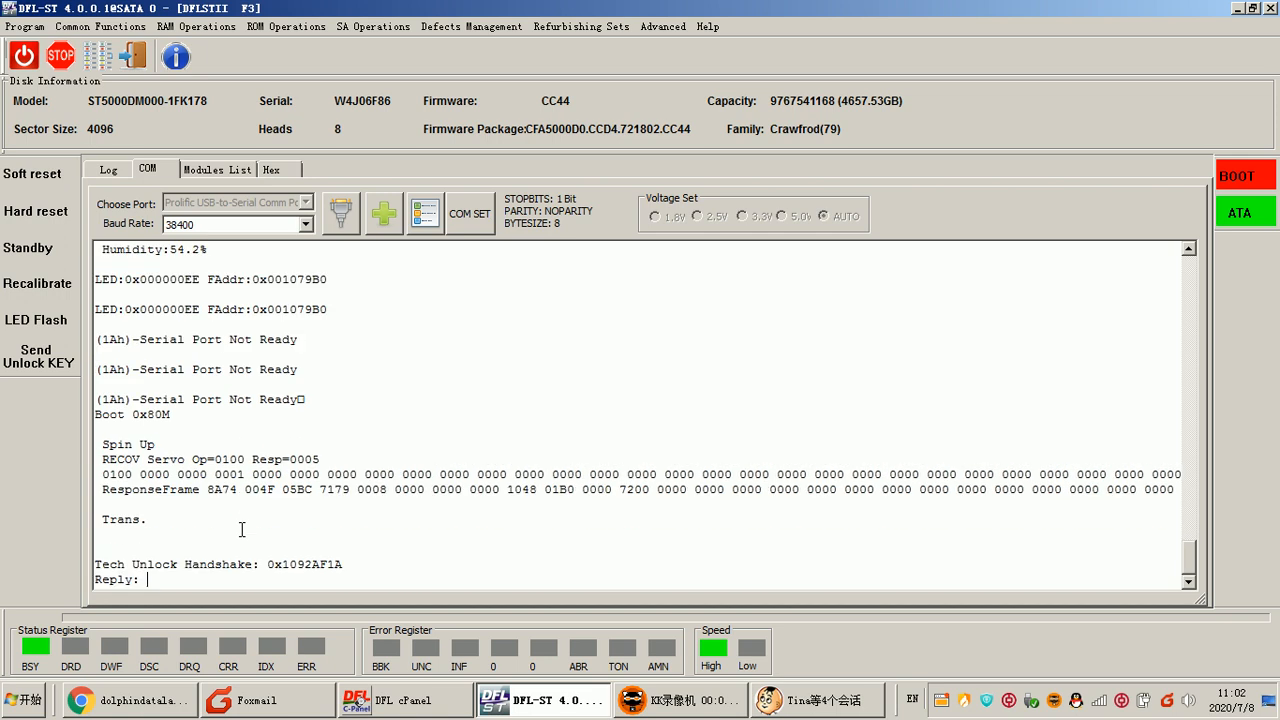
left_click(34, 355)
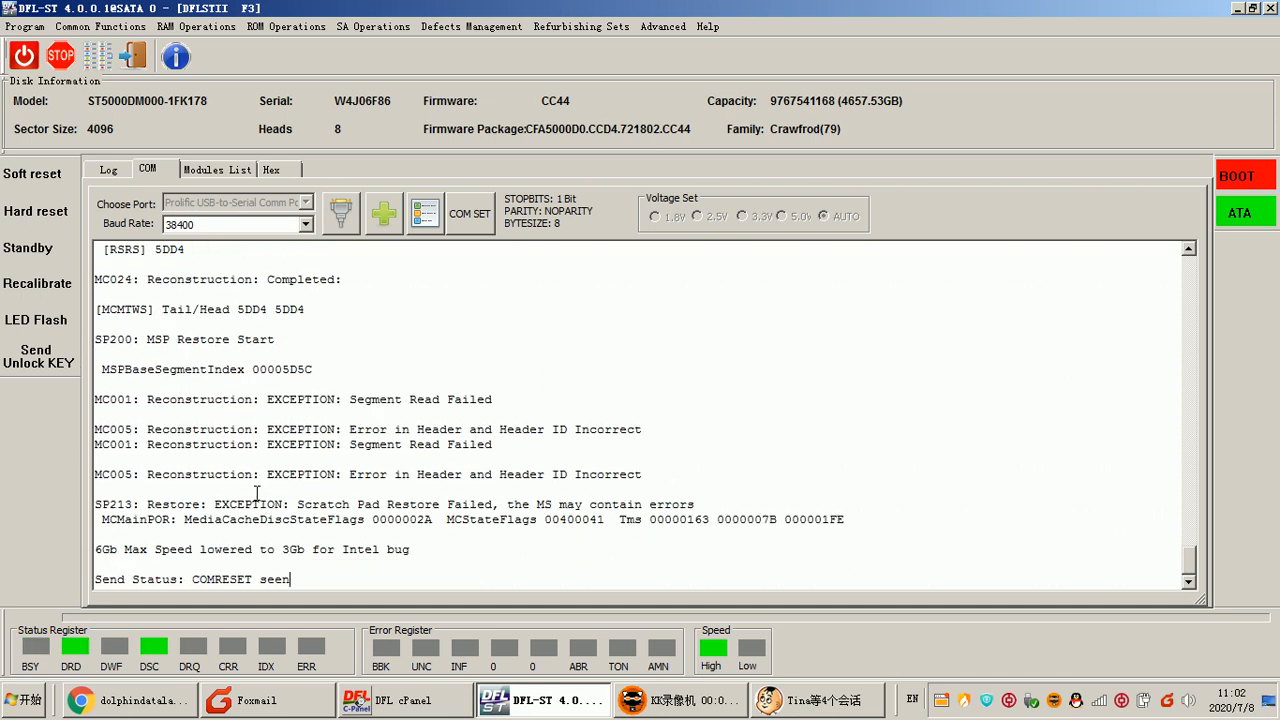
Step: Obtain the SYS file list for reading with drive series .12 and COM mode
left_click(379, 29)
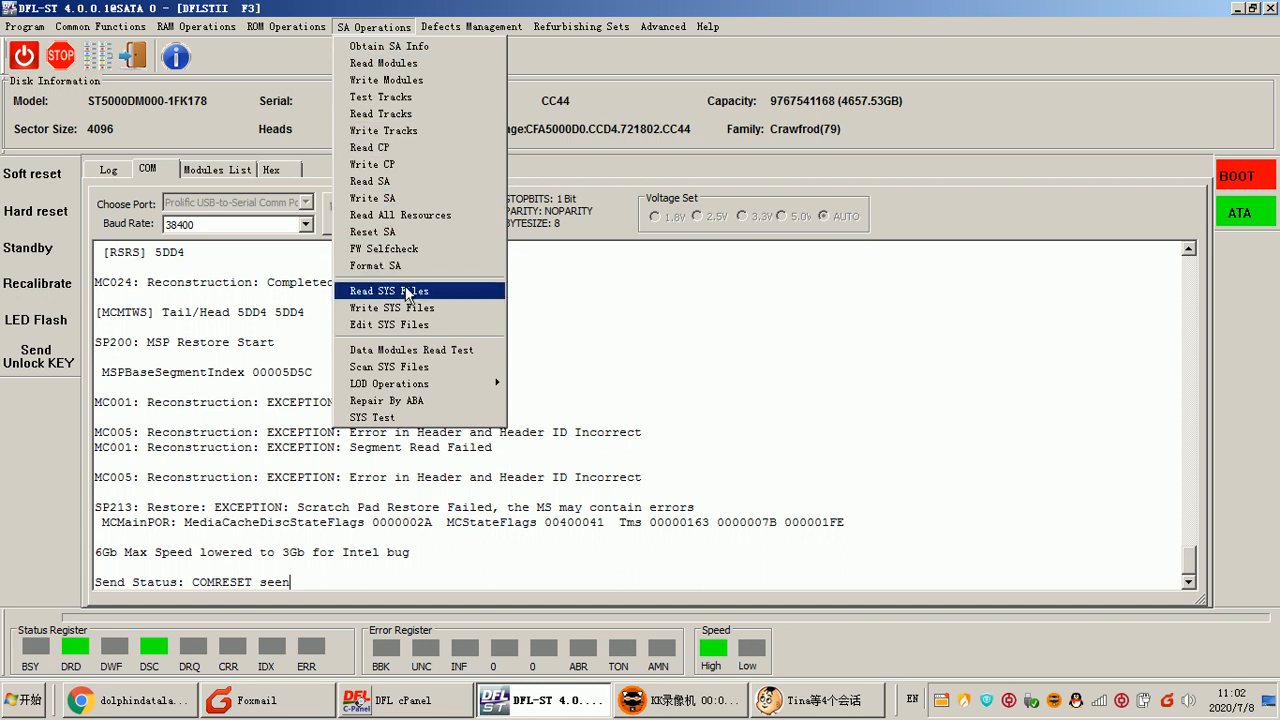
left_click(408, 291)
left_click(524, 361)
left_click(572, 387)
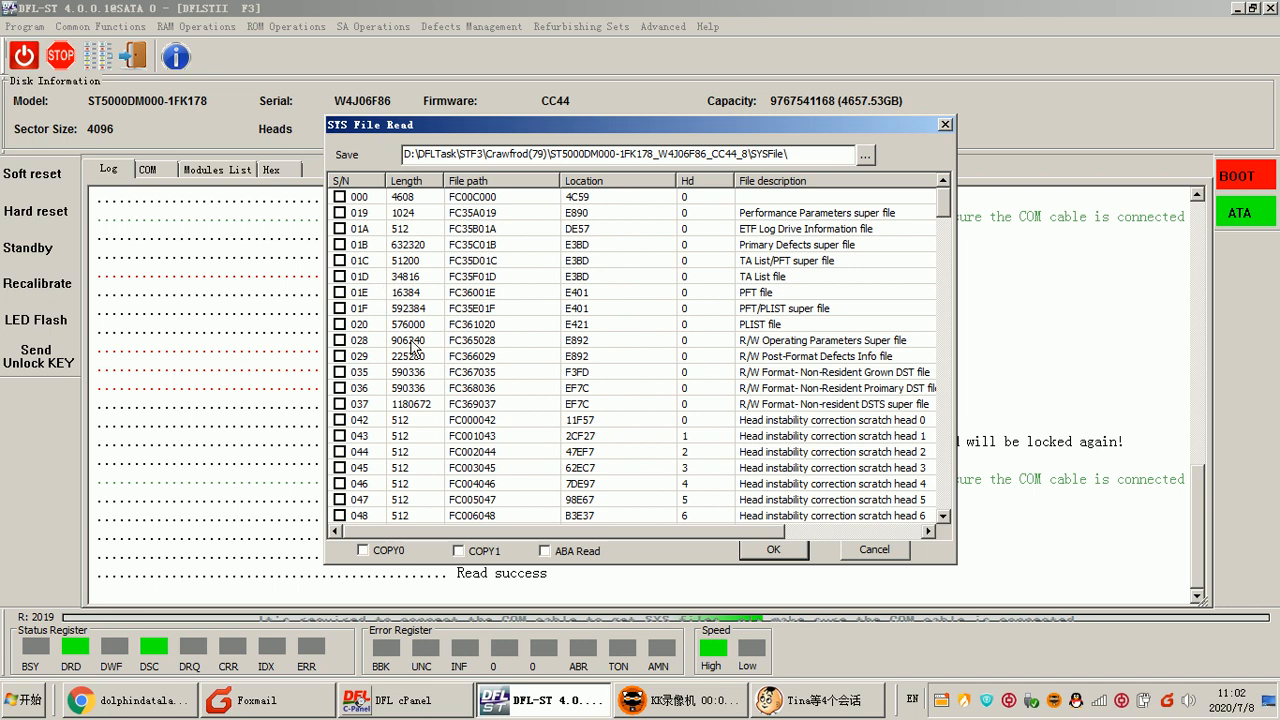
Step: Start reading SYS files 01B, 028, 035 and one further down the list, and stop the read
left_click(340, 341)
left_click(340, 245)
left_click(340, 372)
scroll(482, 497, "down", 5)
scroll(413, 485, "down", 2)
left_click(340, 404)
left_click(771, 549)
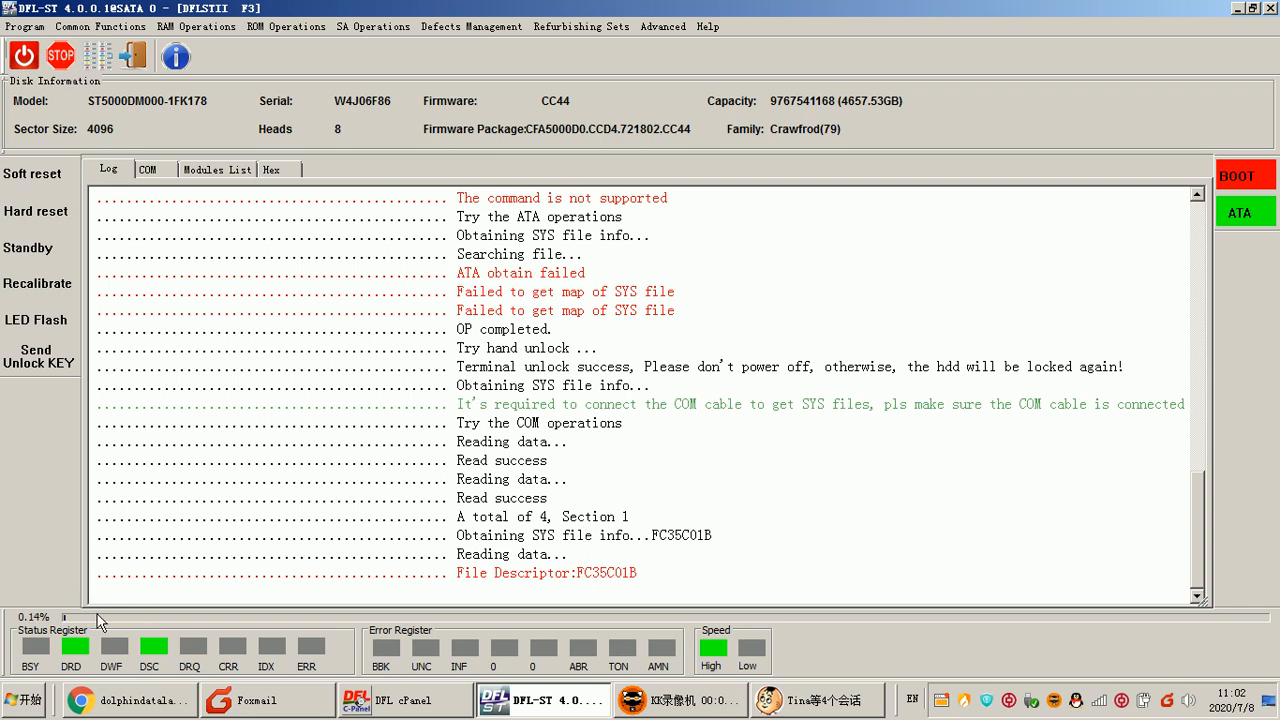
left_click(64, 58)
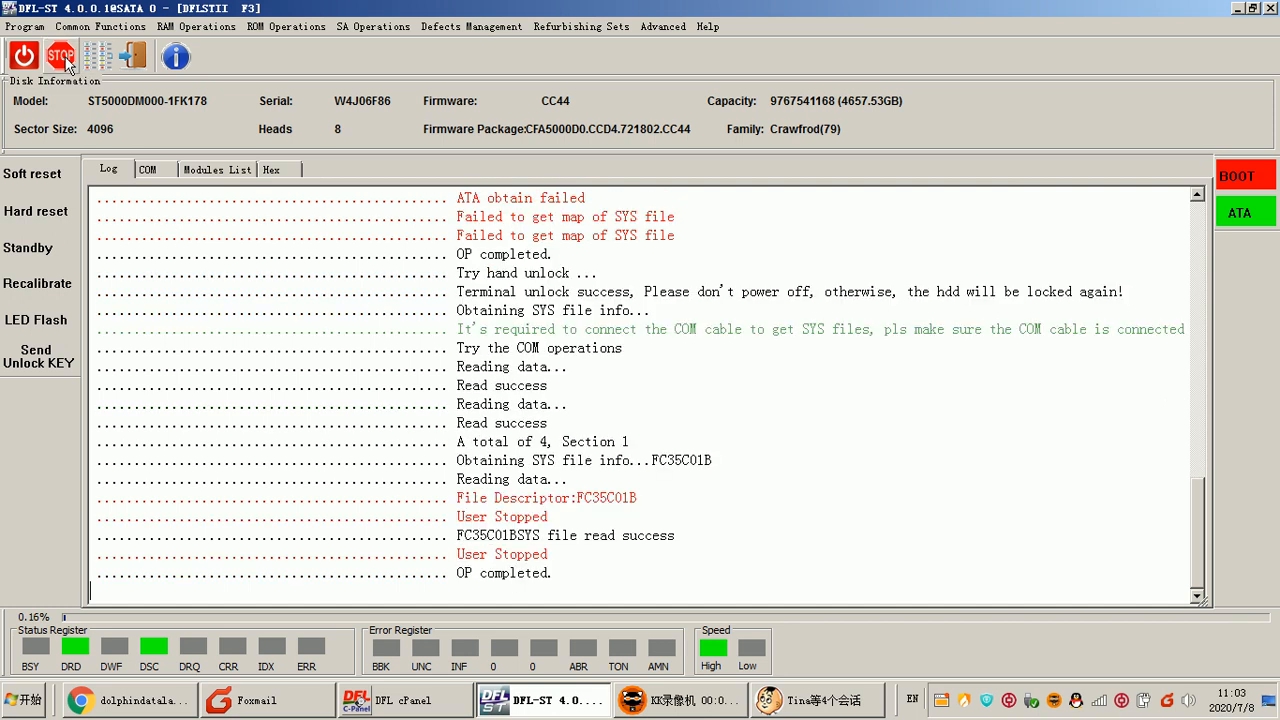
Step: Switch the COM terminal to ASCII Diag mode and enter the baud rate command B921600
left_click(147, 169)
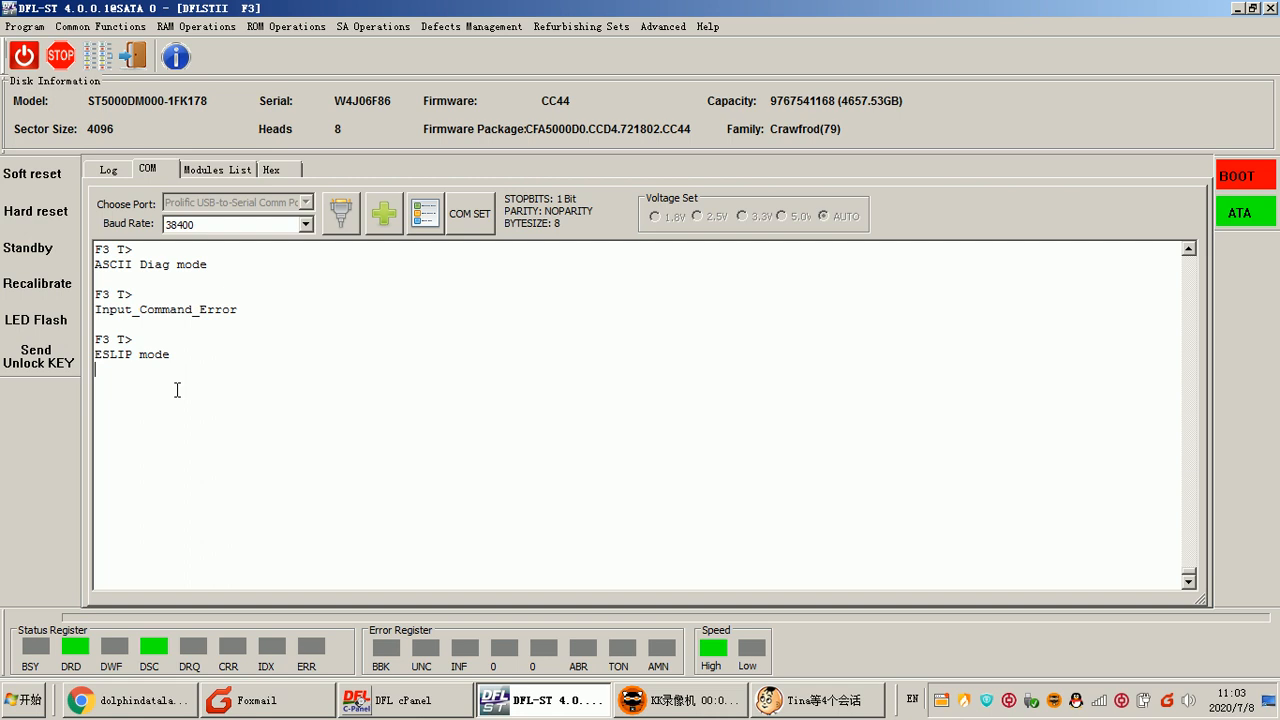
key("ctrl+z")
type("B921600")
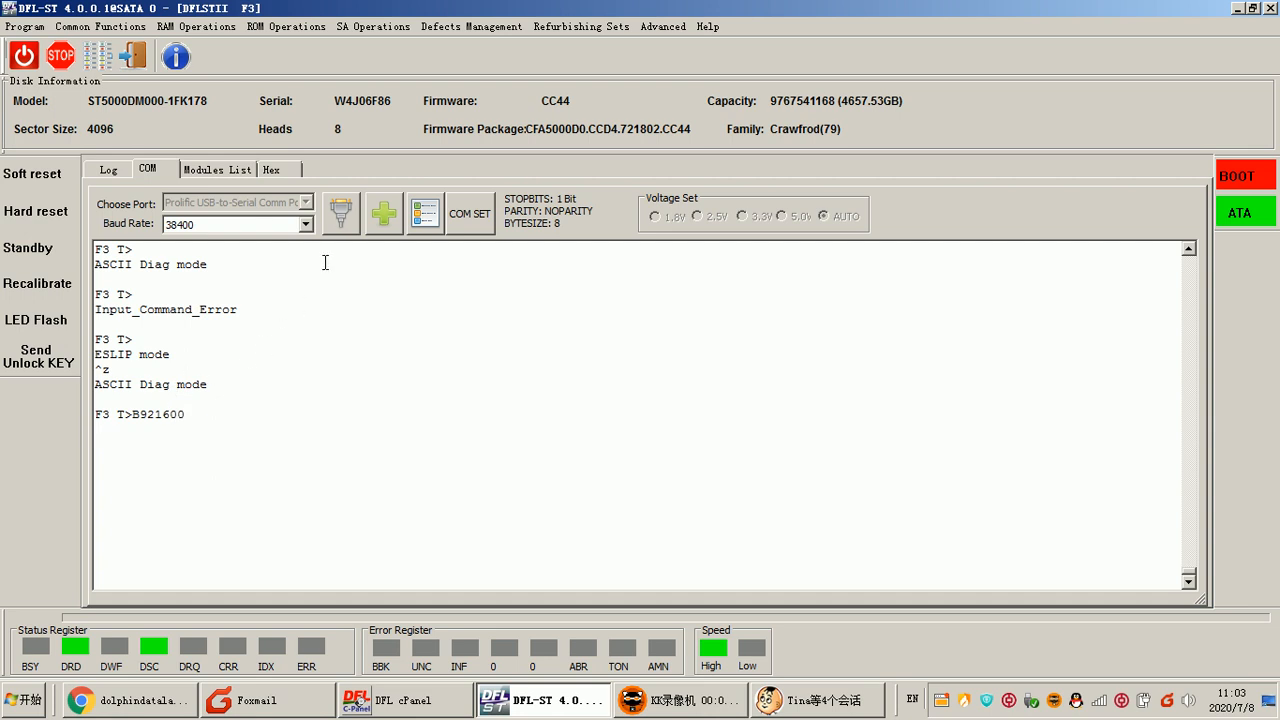
Step: Reopen the COM port at a baud rate of 921600 and try to re-enter ASCII Diag mode
left_click(343, 229)
left_click(313, 230)
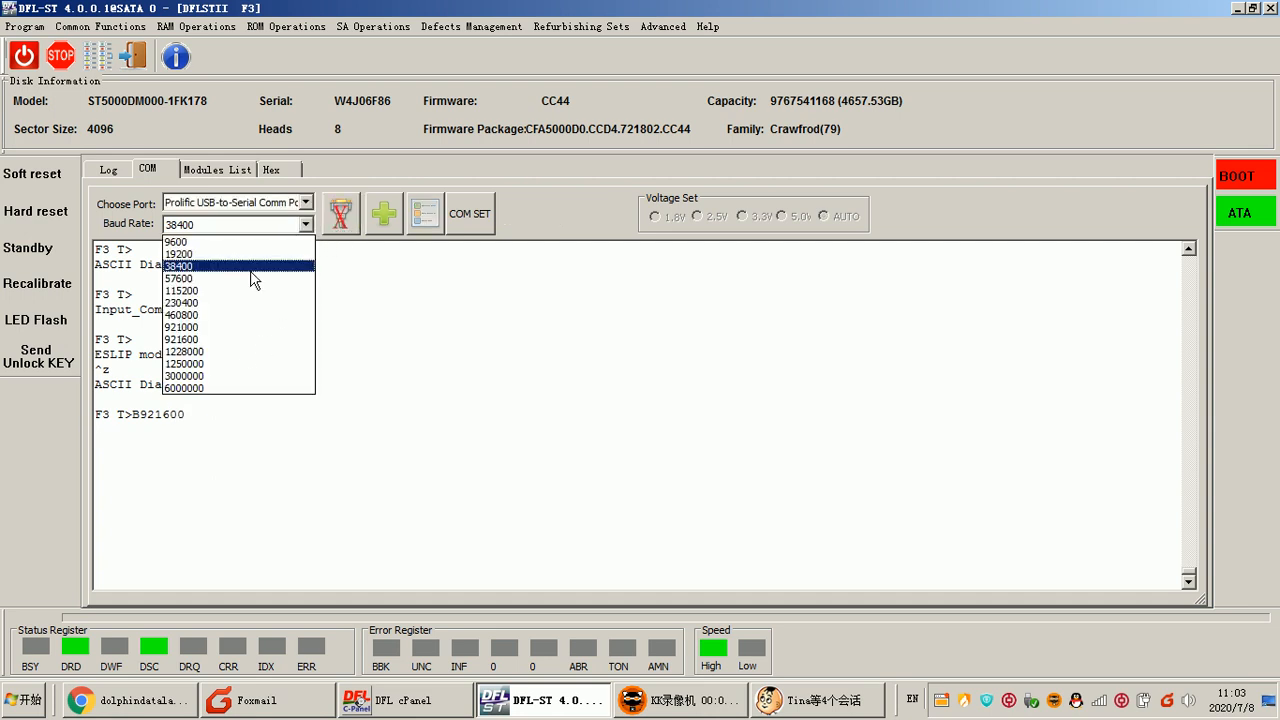
left_click(192, 340)
left_click(341, 214)
left_click(201, 427)
key("Return")
key("ctrl+z")
key("ctrl+z")
key("ctrl+z")
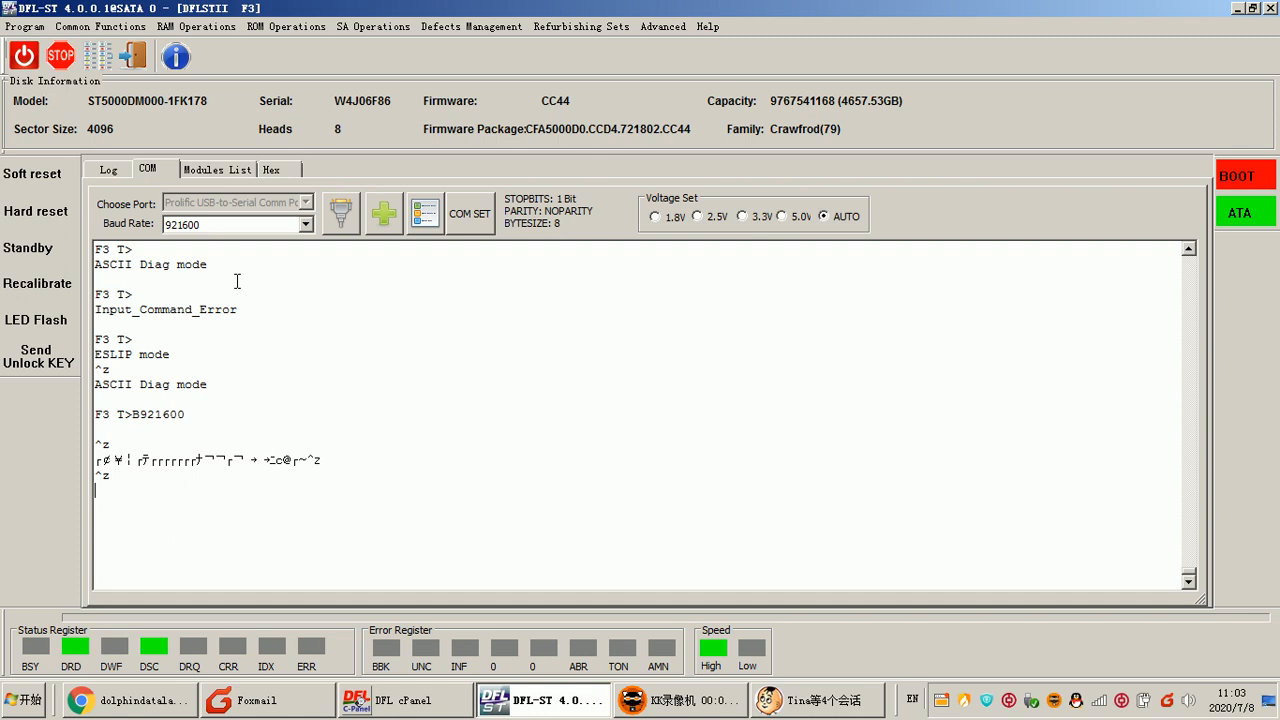
Step: Reopen the COM port at a baud rate of 38400 and try to re-enter ASCII Diag mode
left_click(341, 214)
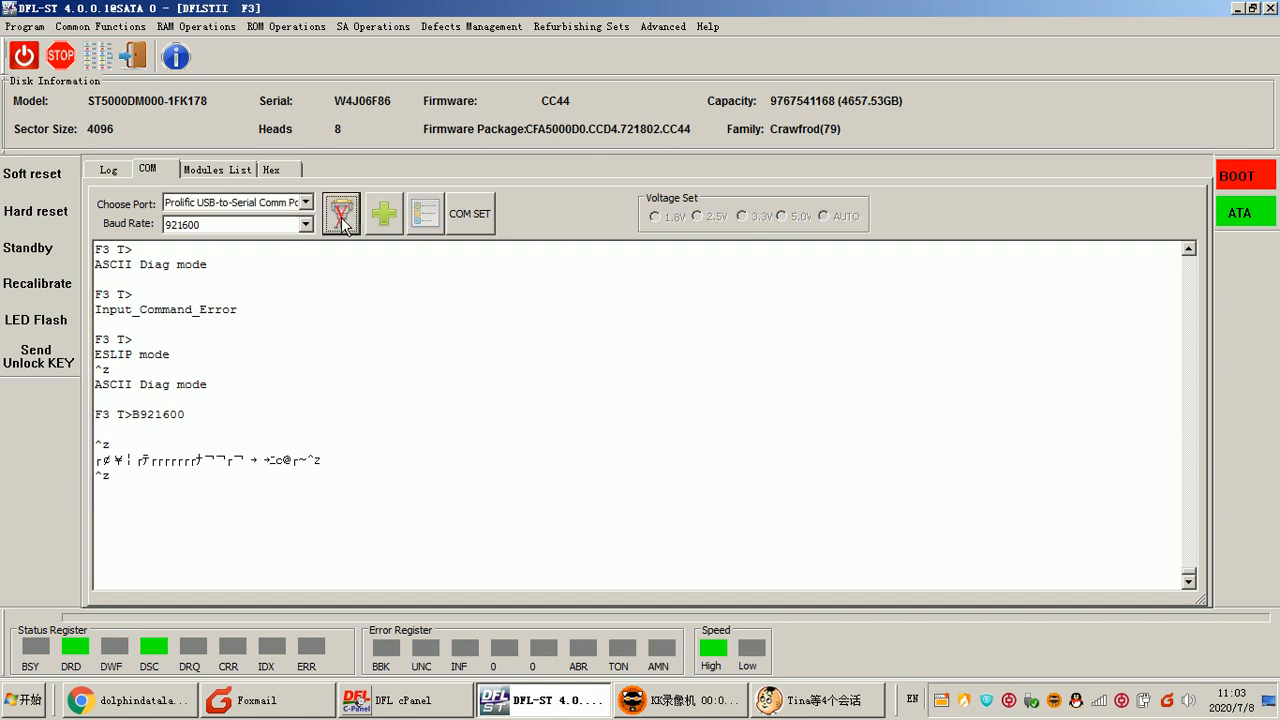
left_click(306, 225)
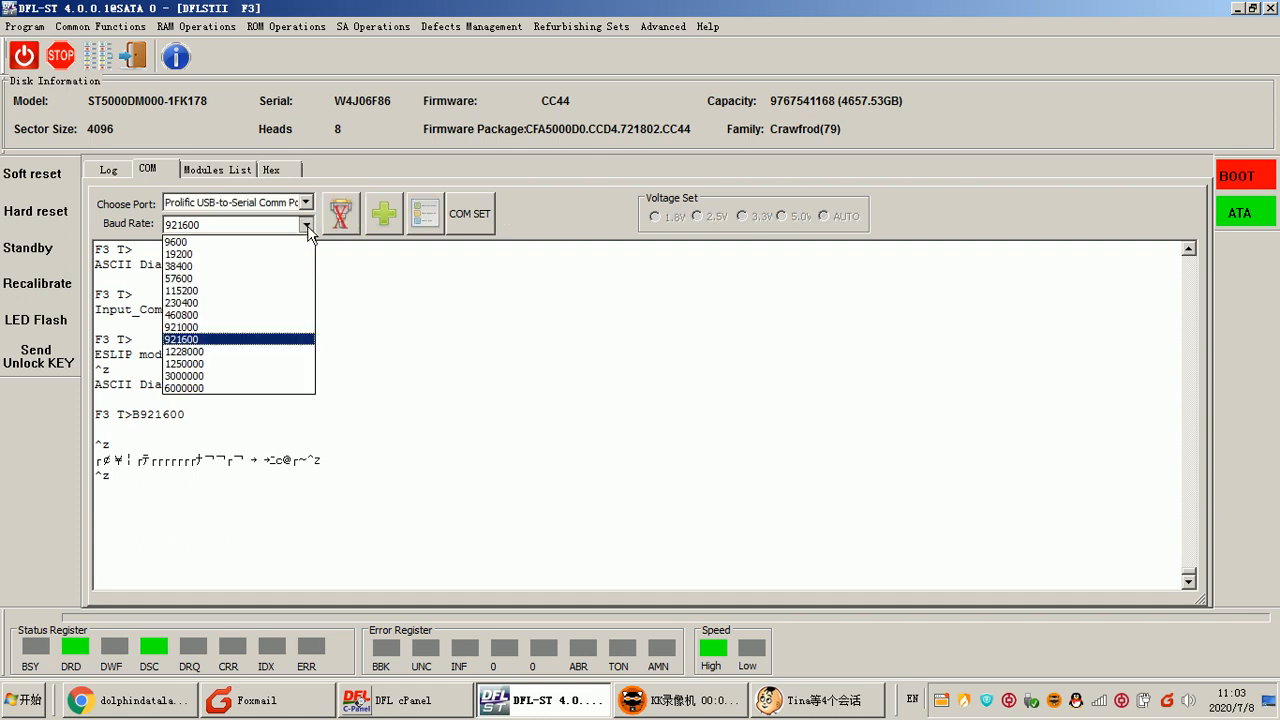
left_click(200, 260)
left_click(343, 218)
left_click(198, 485)
key("ctrl+z")
key("ctrl+z")
left_click(225, 450)
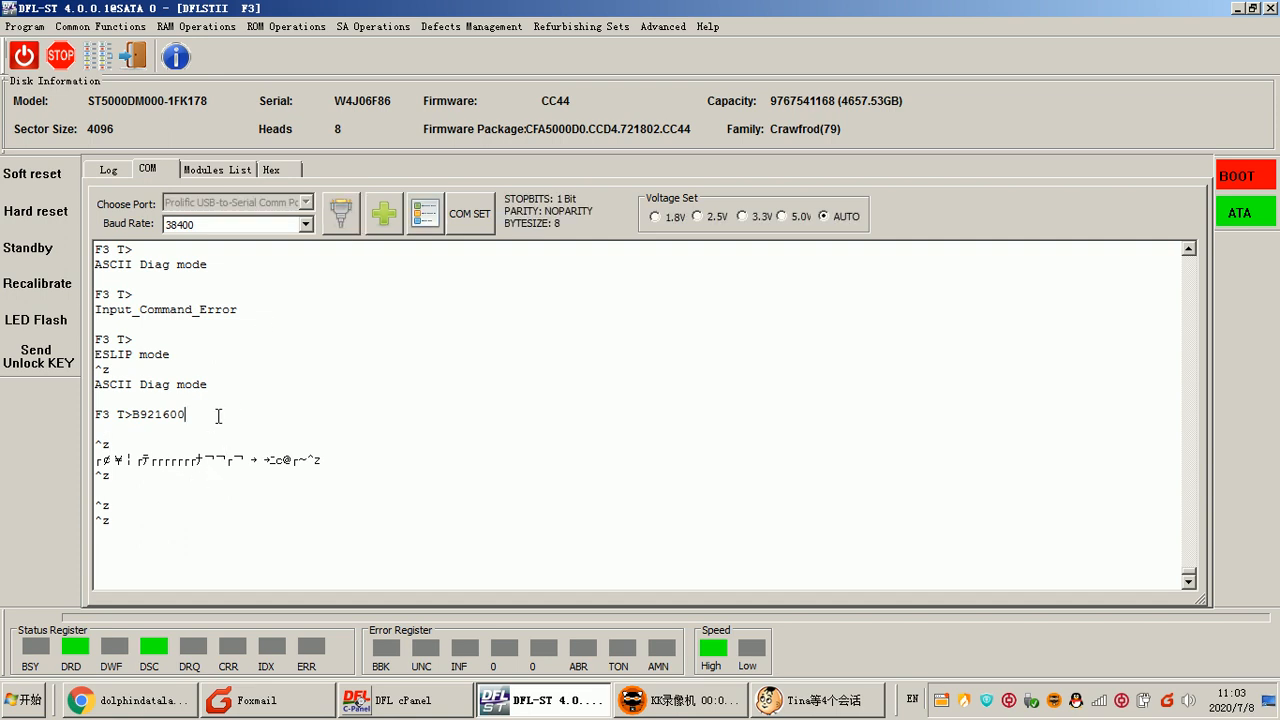
key("ctrl+z")
Step: Clear the COM terminal output, retry switching to ASCII Diag mode, and clear the terminal again
right_click(218, 415)
left_click(254, 430)
key("ctrl+z")
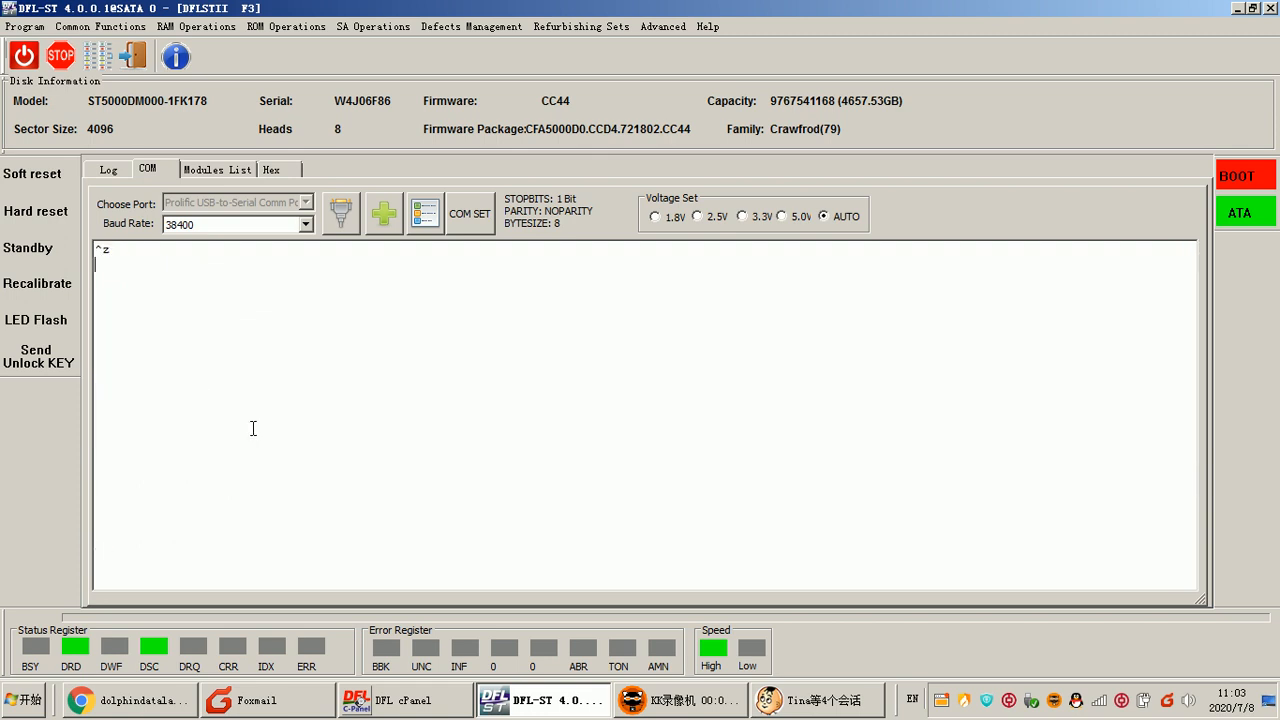
key("ctrl+z")
right_click(252, 428)
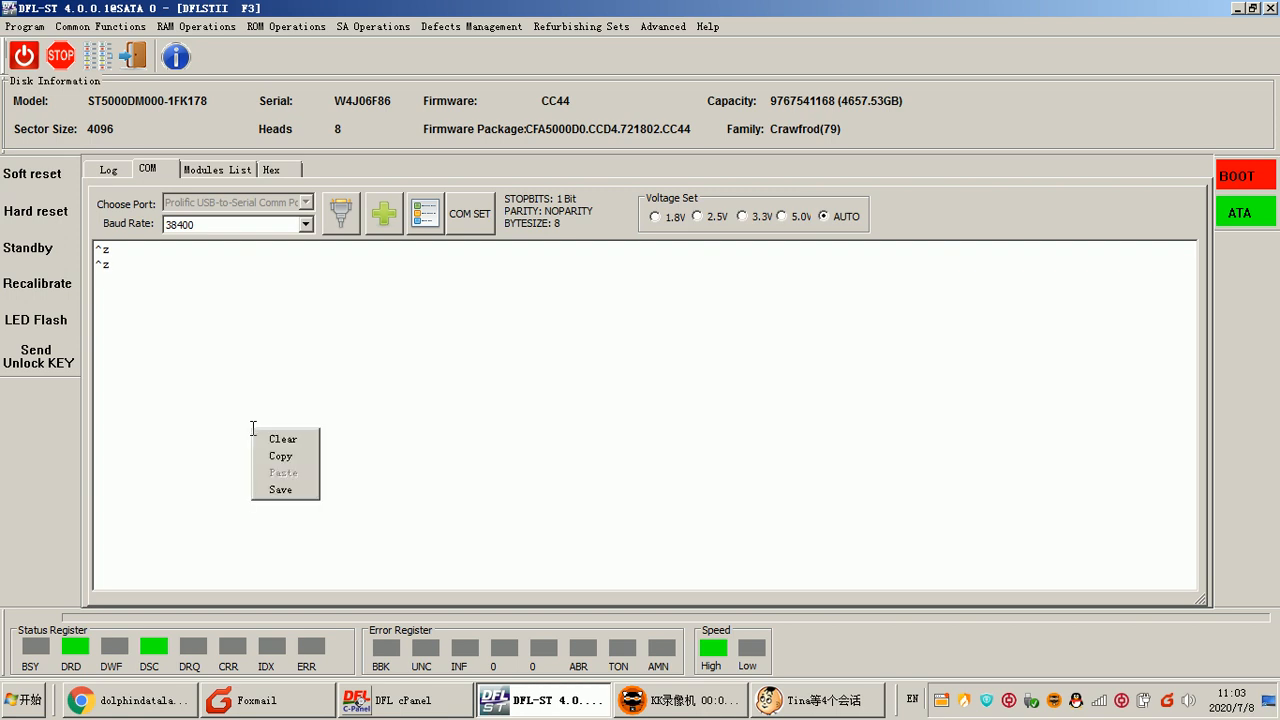
left_click(284, 436)
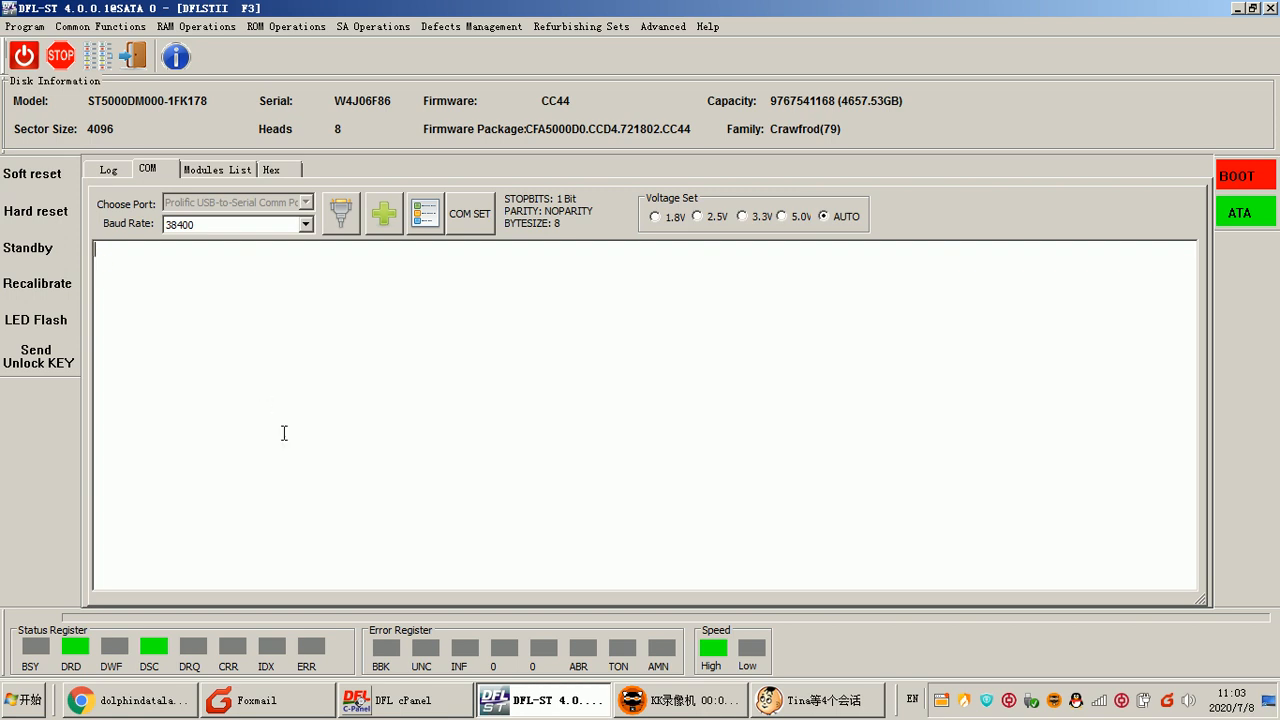
Step: Power-cycle the drive and send the unlock key at the Tech Unlock Handshake prompt
left_click(22, 62)
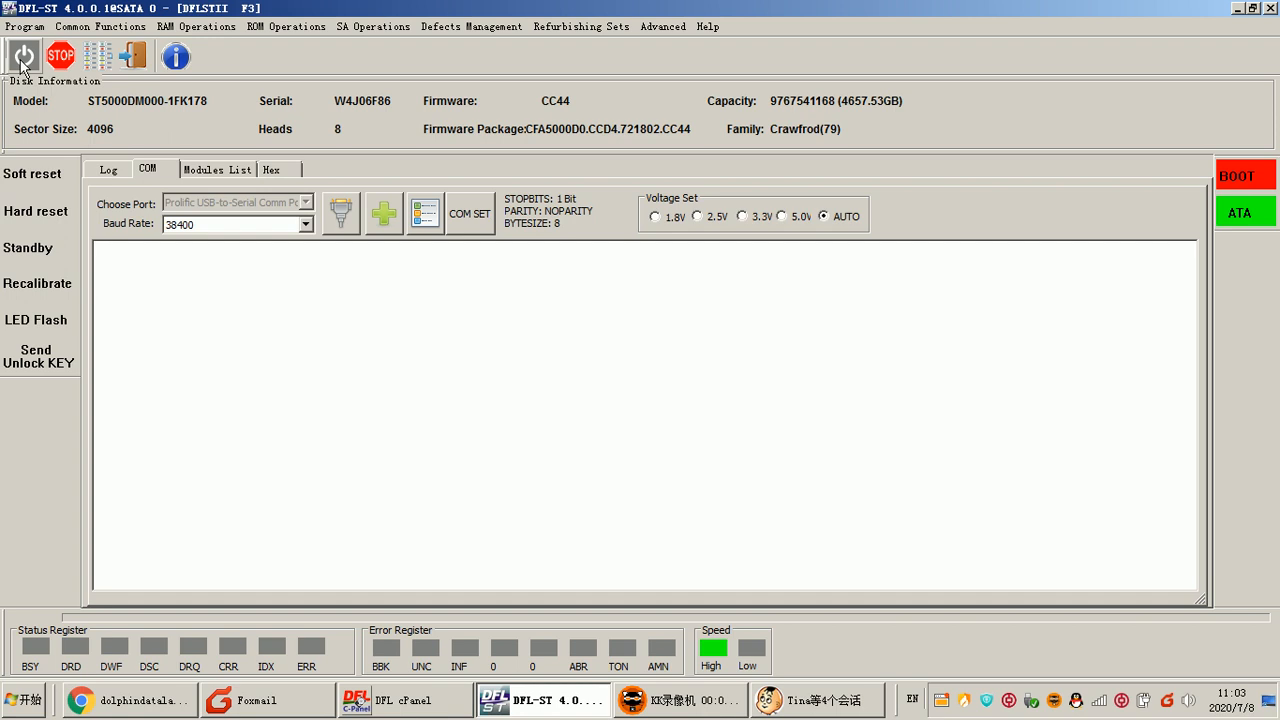
left_click(22, 62)
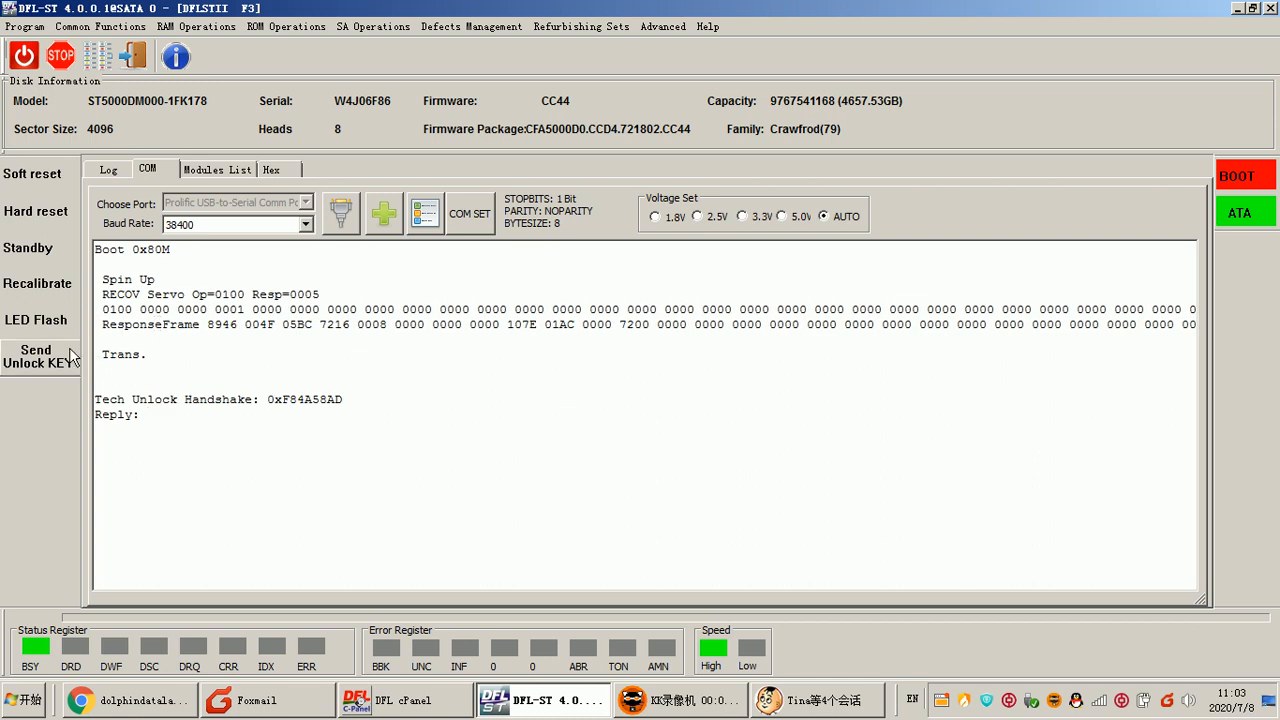
left_click(38, 356)
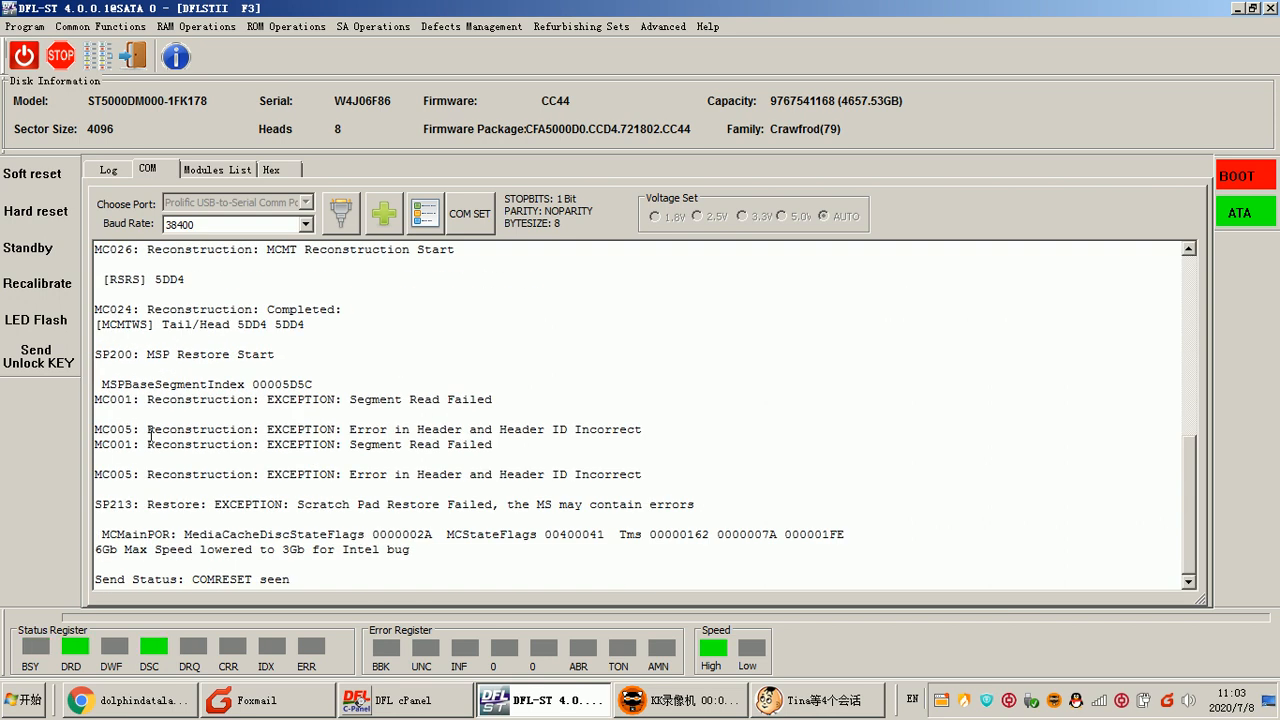
Step: Switch the unlocked drive's terminal to ASCII Diag mode and enter the baud rate command B460800
key("ctrl+z")
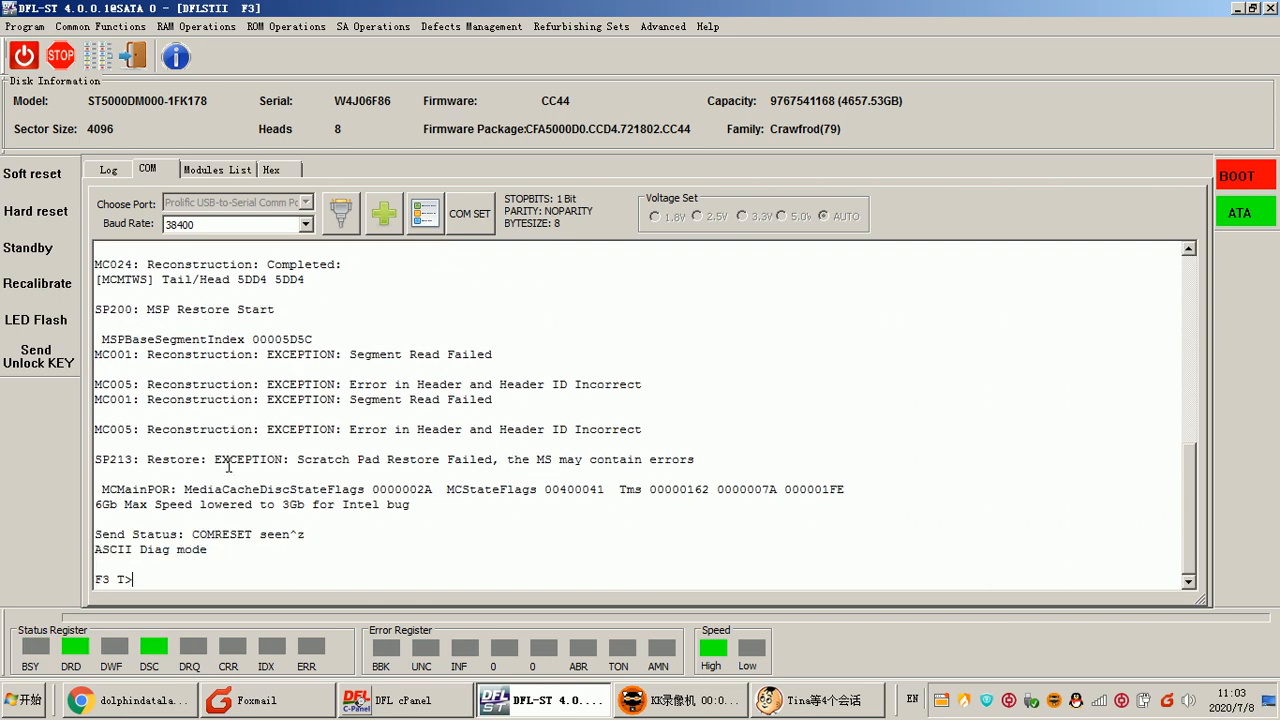
type("B460800")
key("Return")
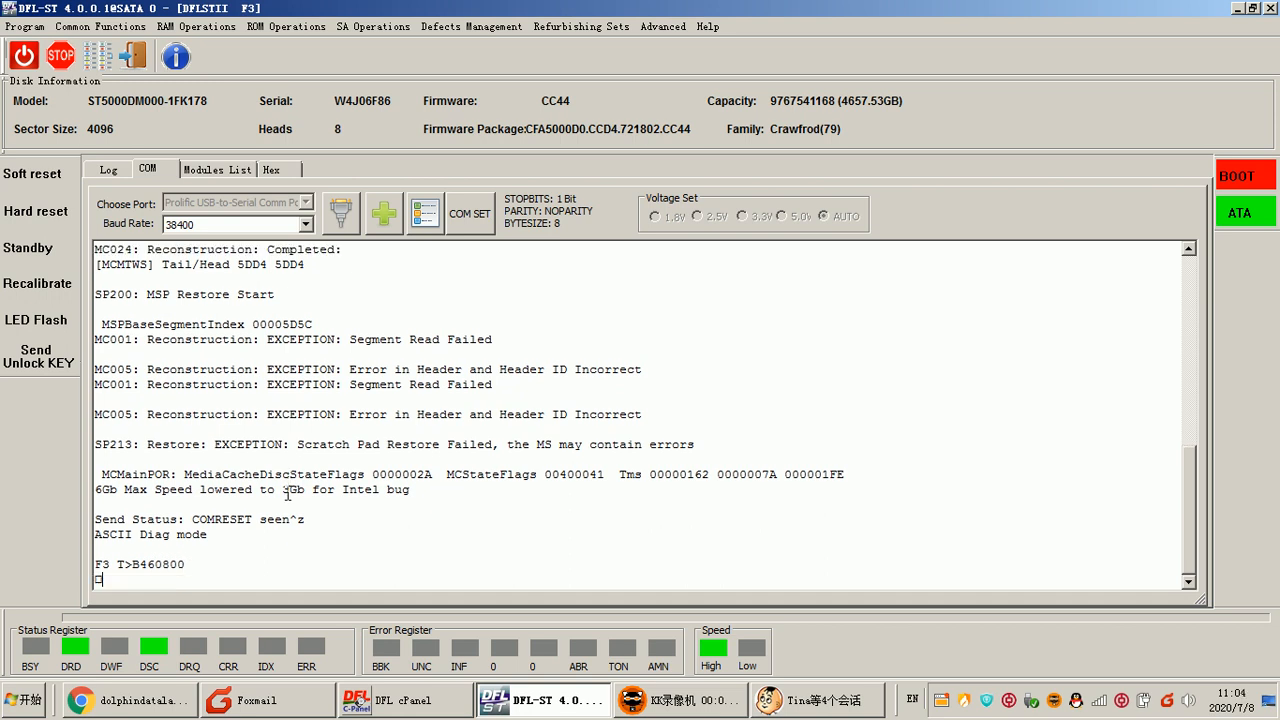
Step: Reopen the COM port at a baud rate of 460800 and re-enter ASCII Diag mode
left_click(340, 213)
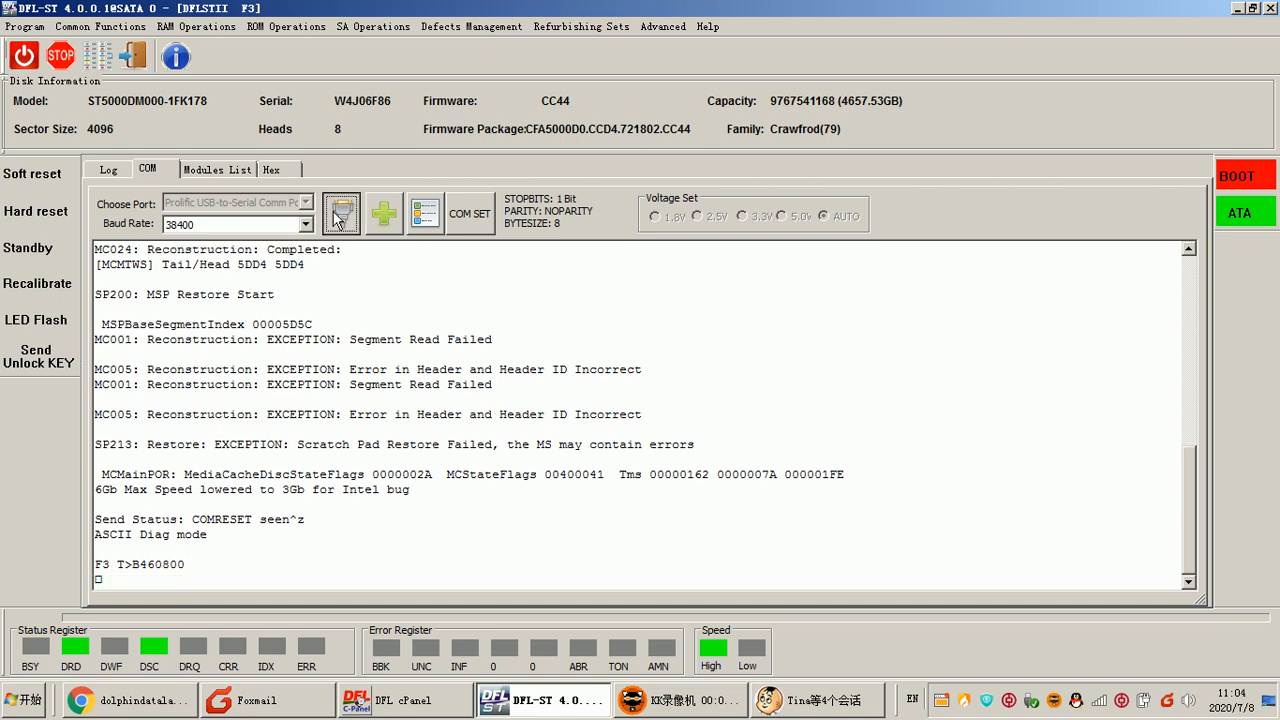
left_click(307, 224)
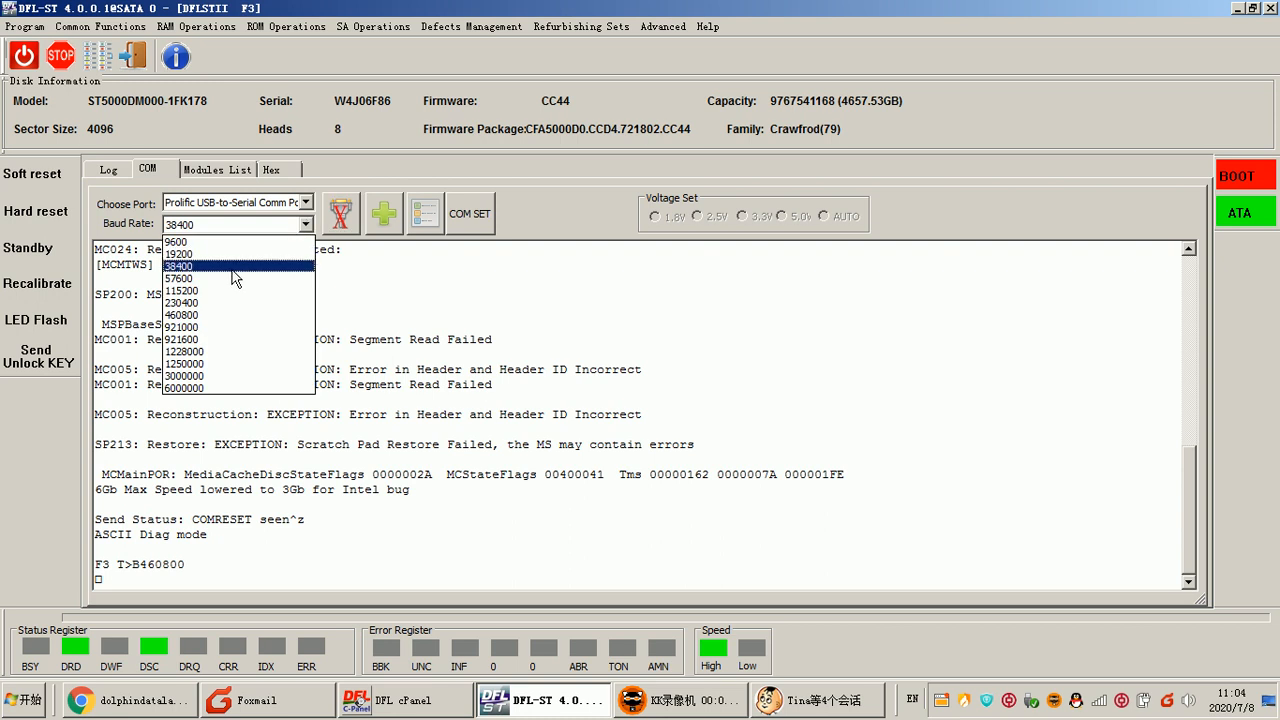
left_click(199, 314)
left_click(341, 214)
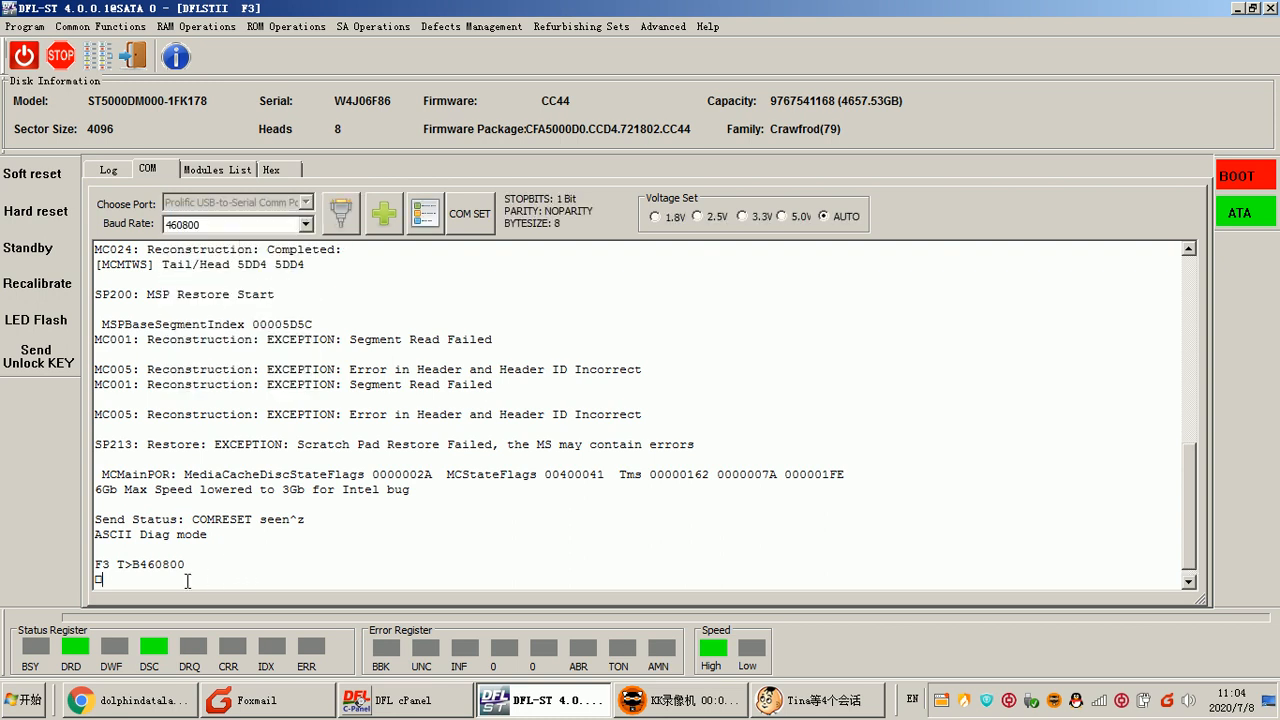
key("ctrl+z")
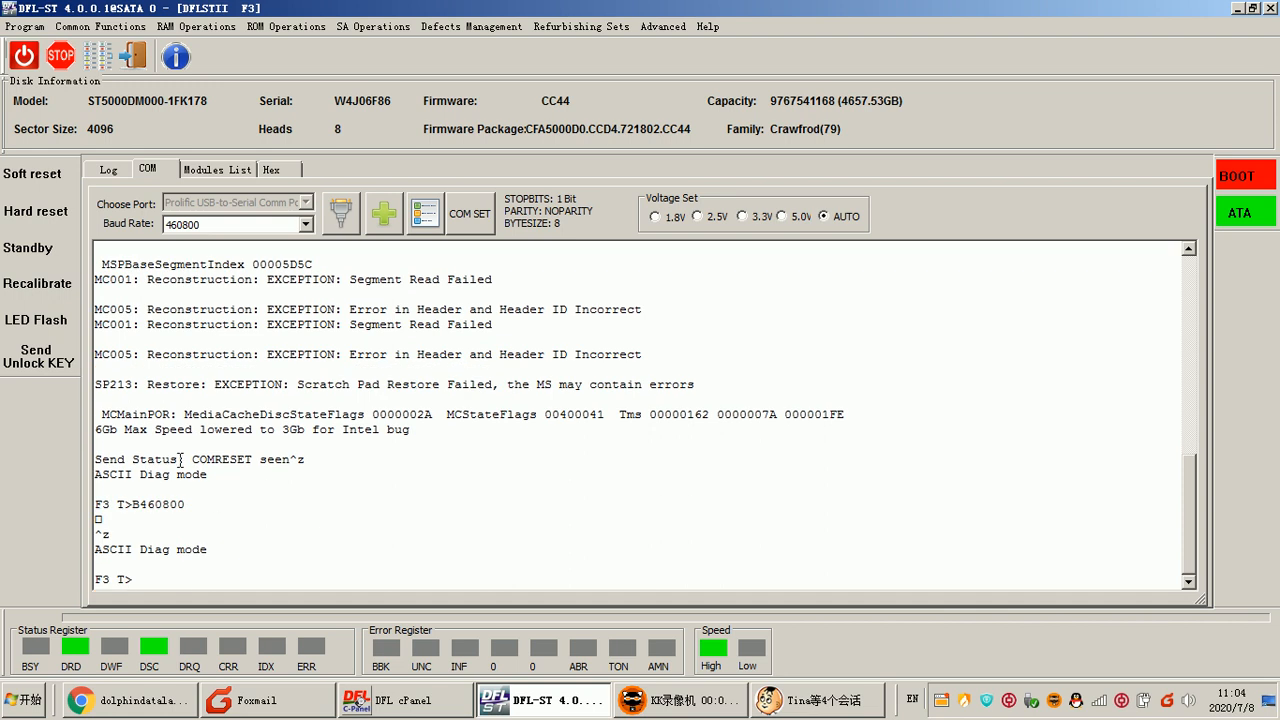
Step: Read SYS file 035, the non-resident grown DST file, using drive series .12 and COM mode
left_click(390, 28)
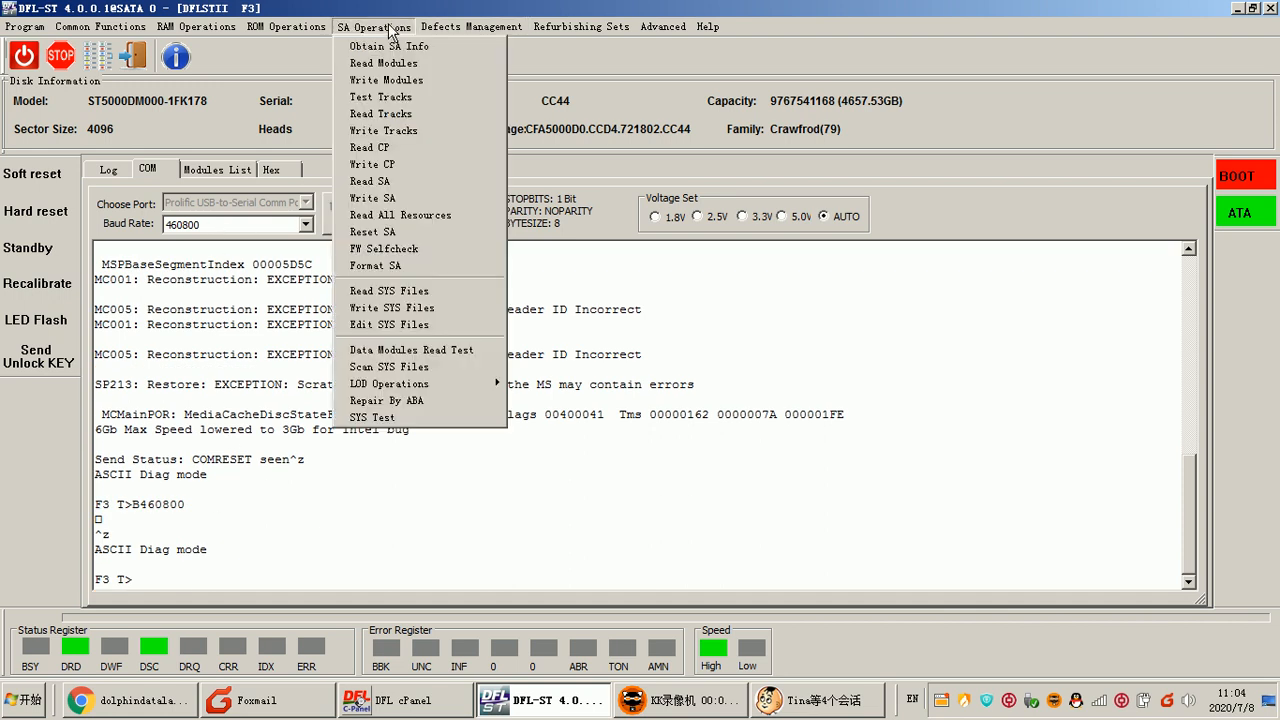
left_click(398, 291)
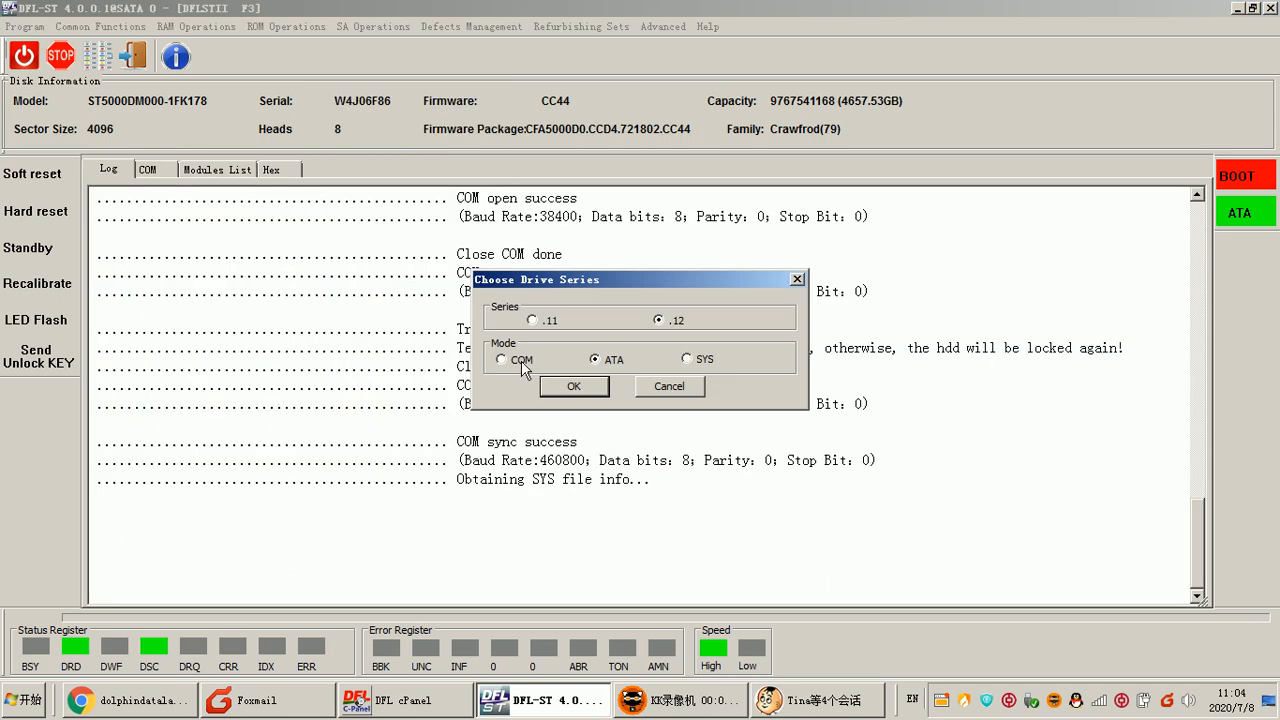
left_click(573, 387)
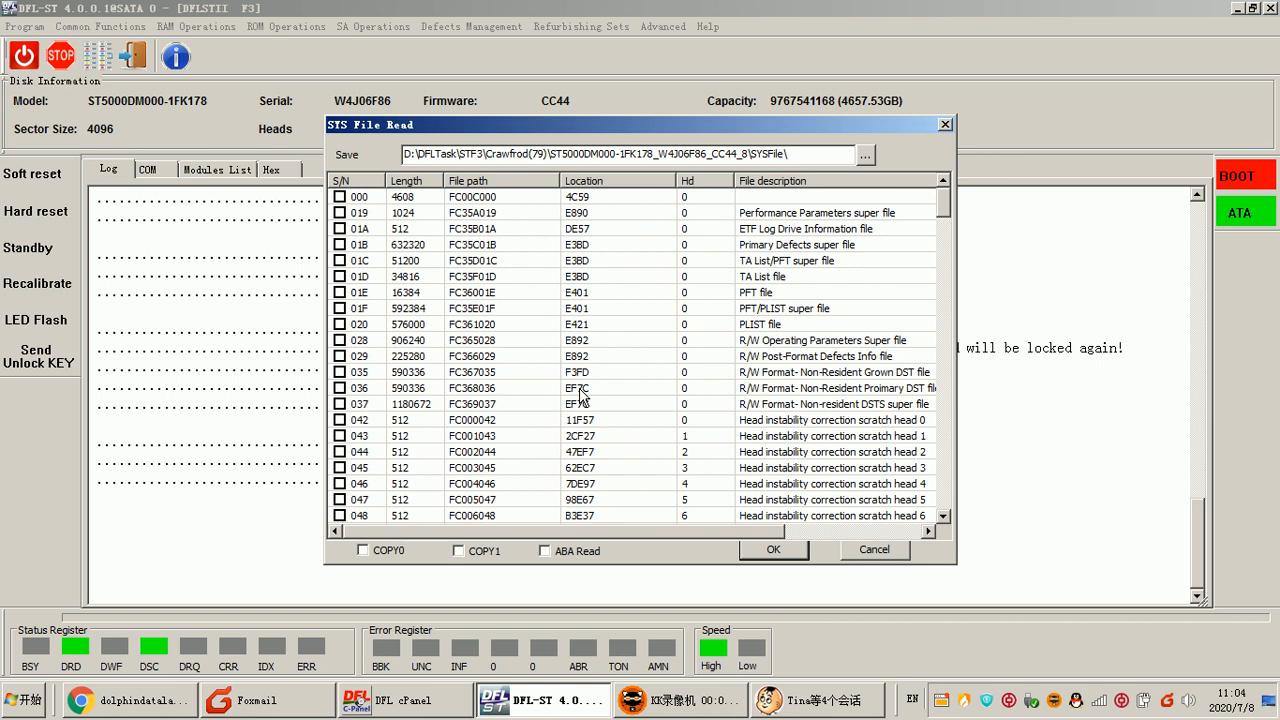
left_click(340, 372)
left_click(773, 550)
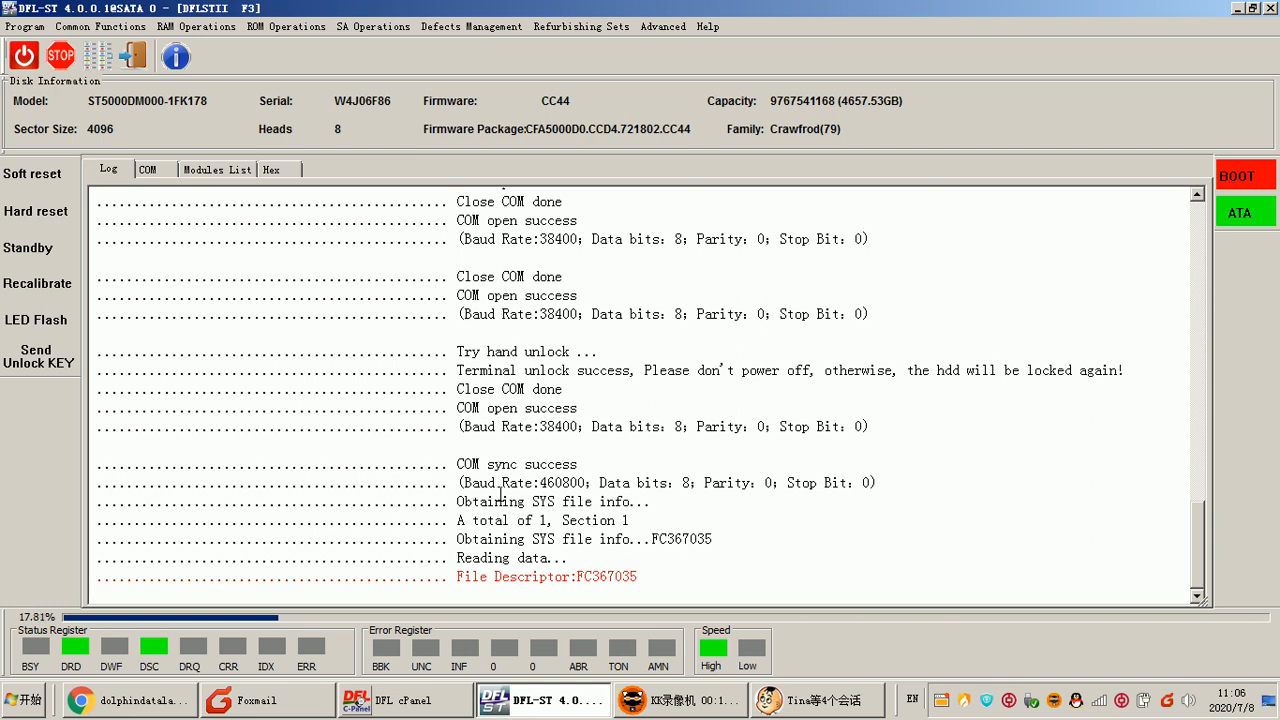
Step: Follow the read of SYS file FC367035 in the log and check its result lines
left_click(390, 30)
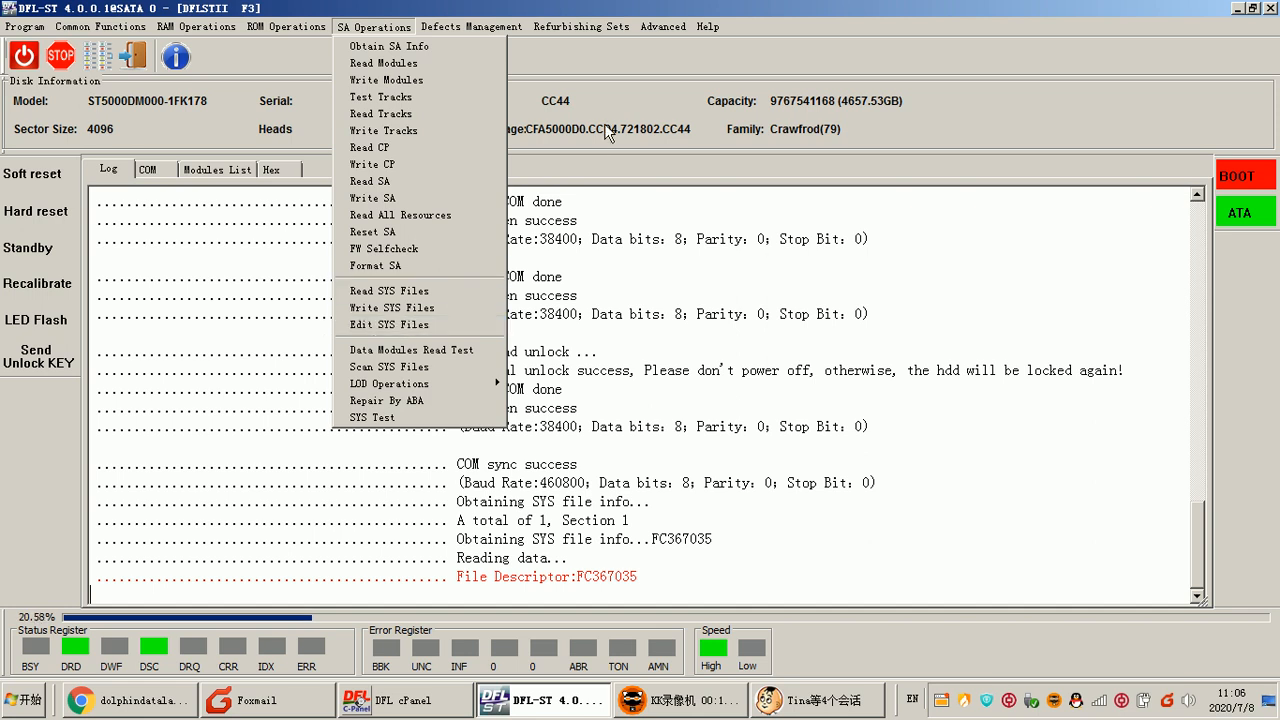
left_click(637, 100)
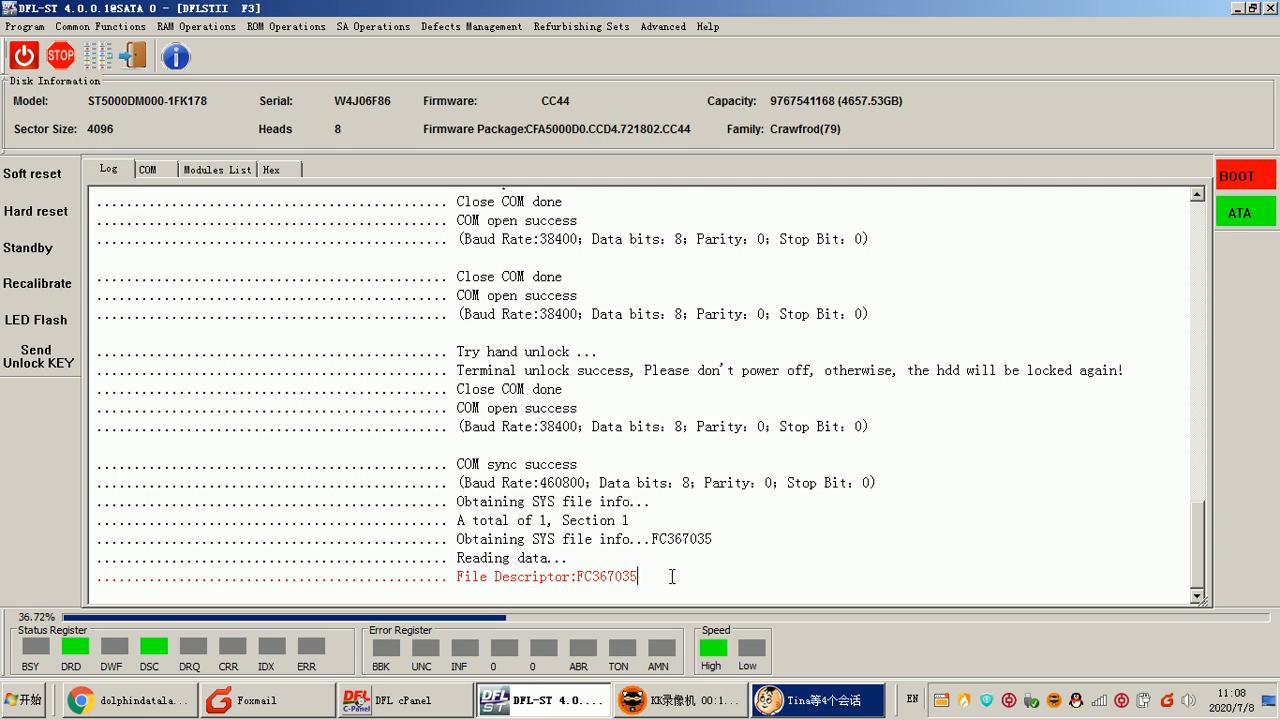
left_click_drag(672, 577, 464, 557)
left_click(645, 552)
left_click_drag(621, 577, 640, 576)
left_click(663, 578)
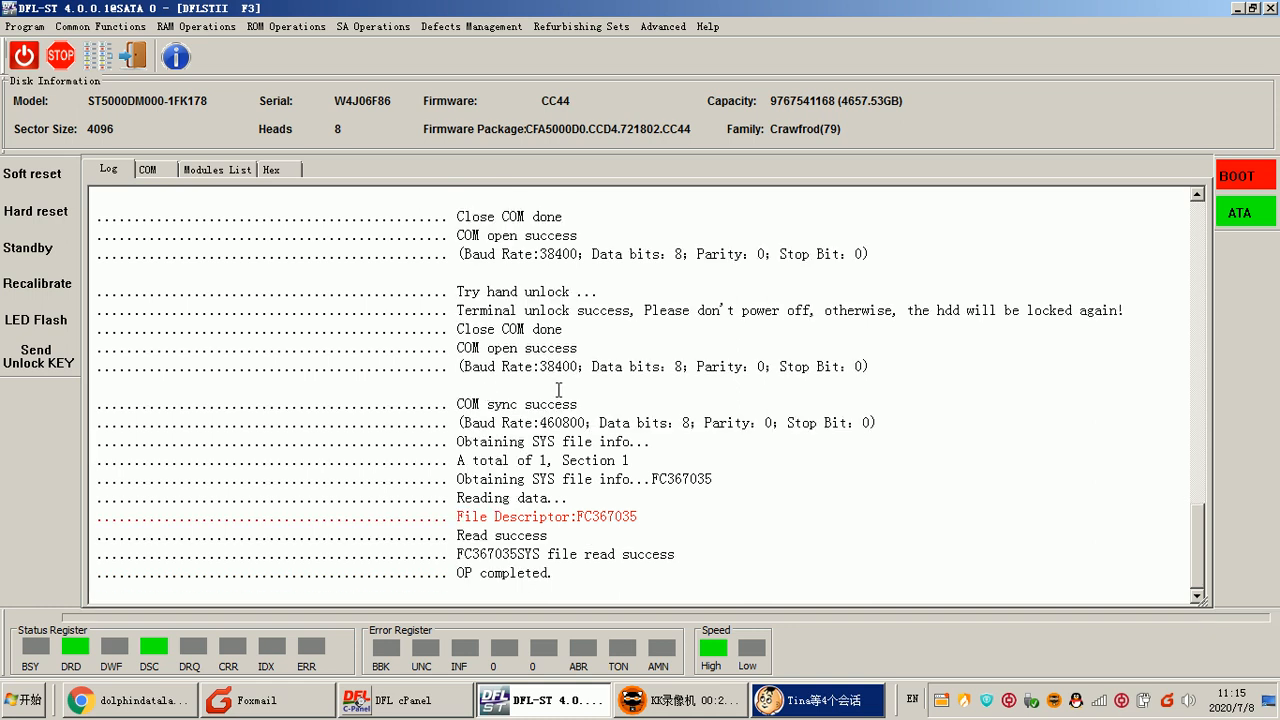
left_click(617, 516)
left_click_drag(723, 537, 422, 534)
left_click(704, 528)
Step: List the reassigned sectors in the COM terminal with the command V4, re-entering Diag mode for the command
left_click(147, 171)
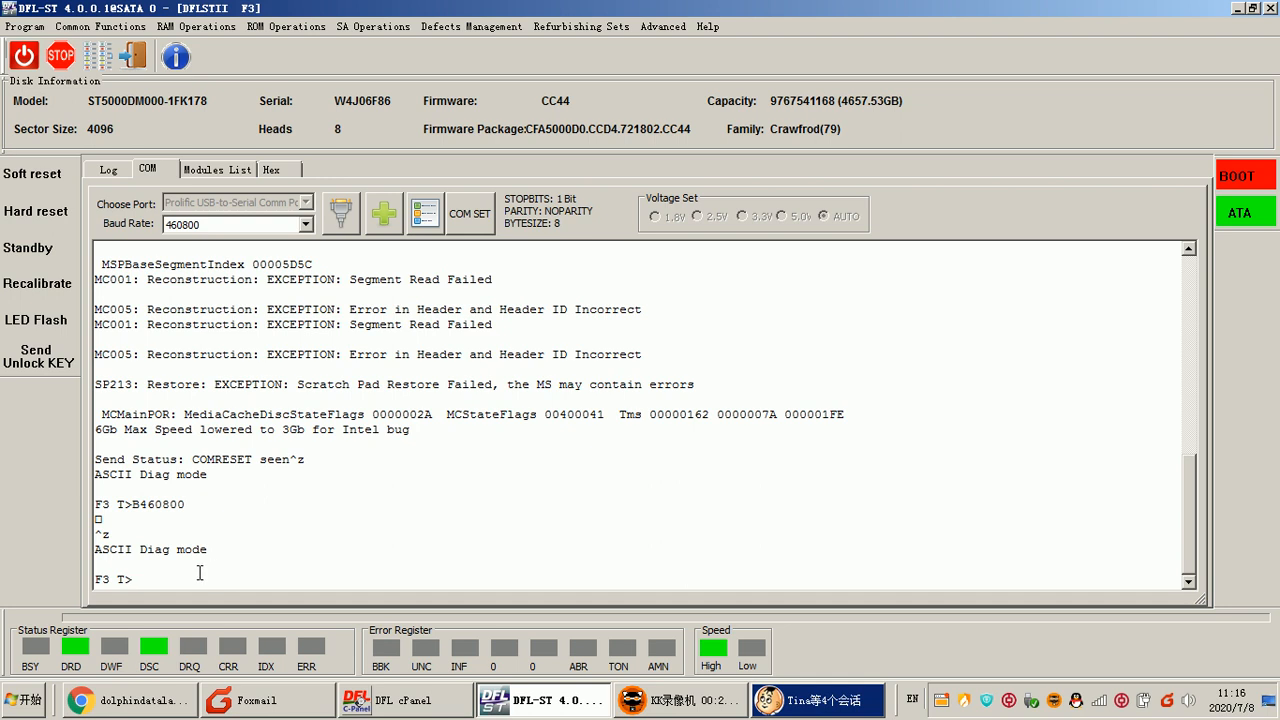
type("V4")
key("Return")
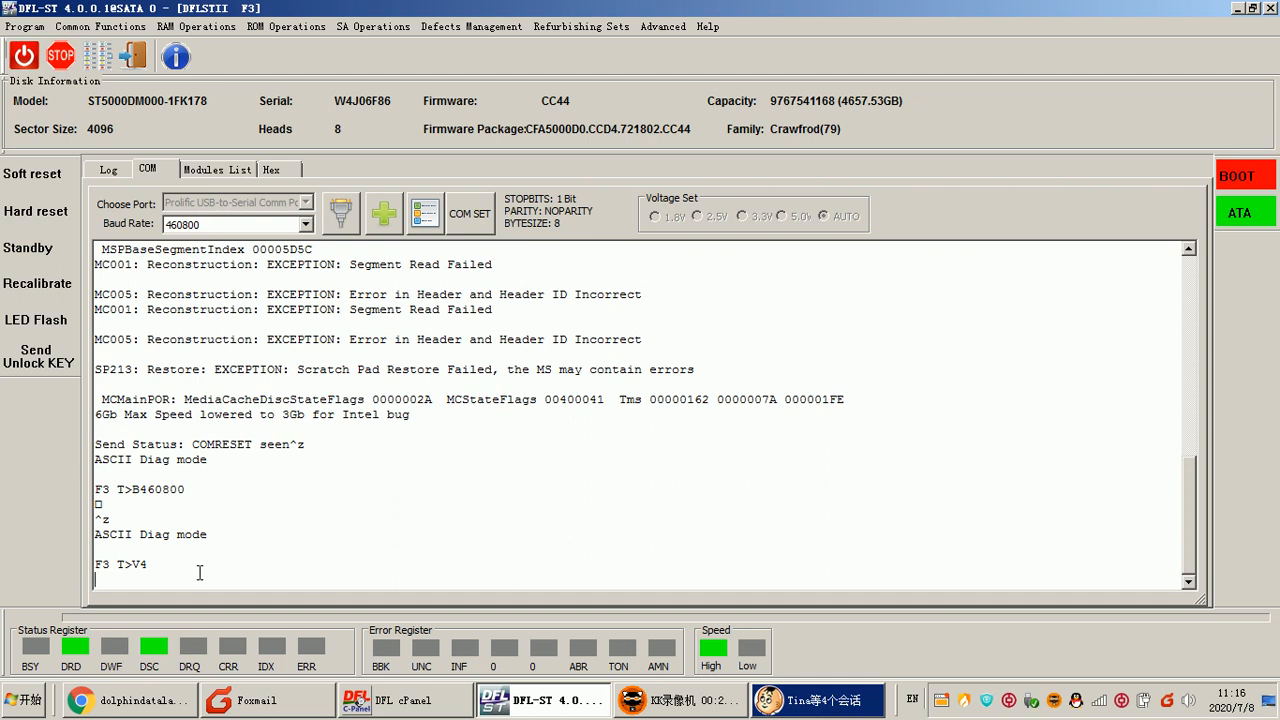
key("ctrl+z")
type("V4")
key("Return")
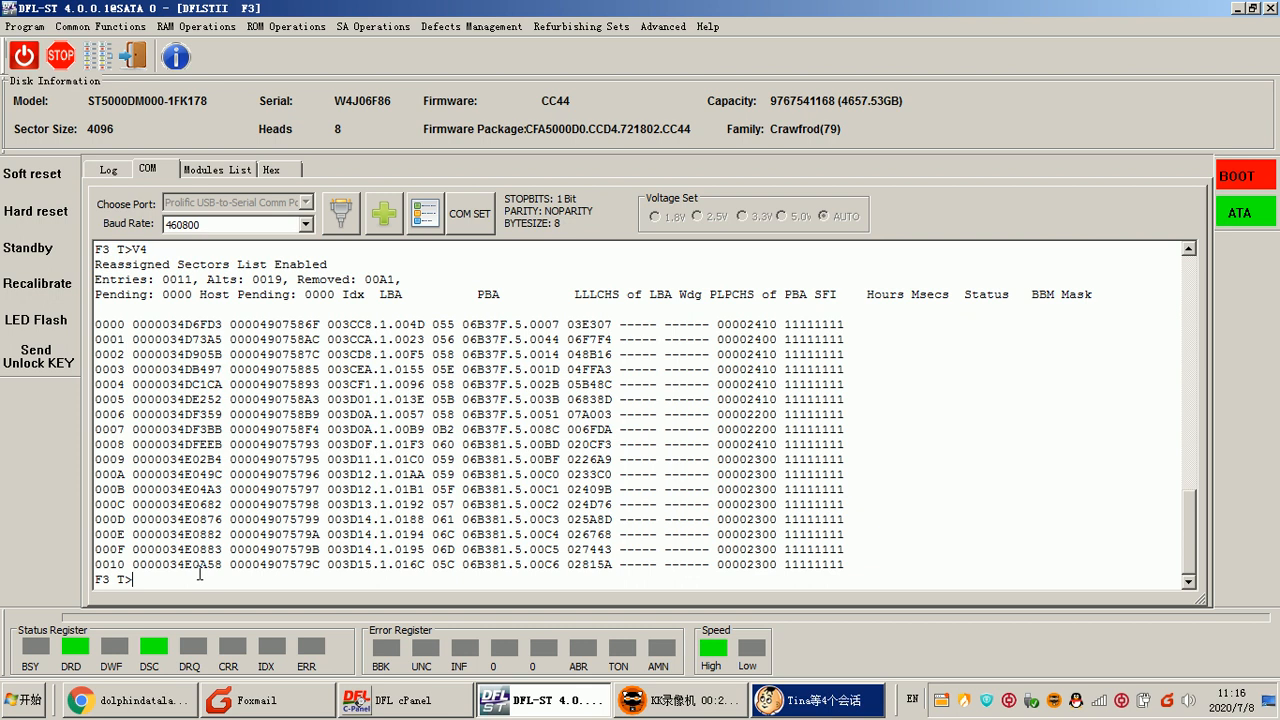
Step: Clear the reassigned sectors list with i4,1,22, then check it with V4 and the non-resident G-list with V40
type("i4,1,22")
key("Return")
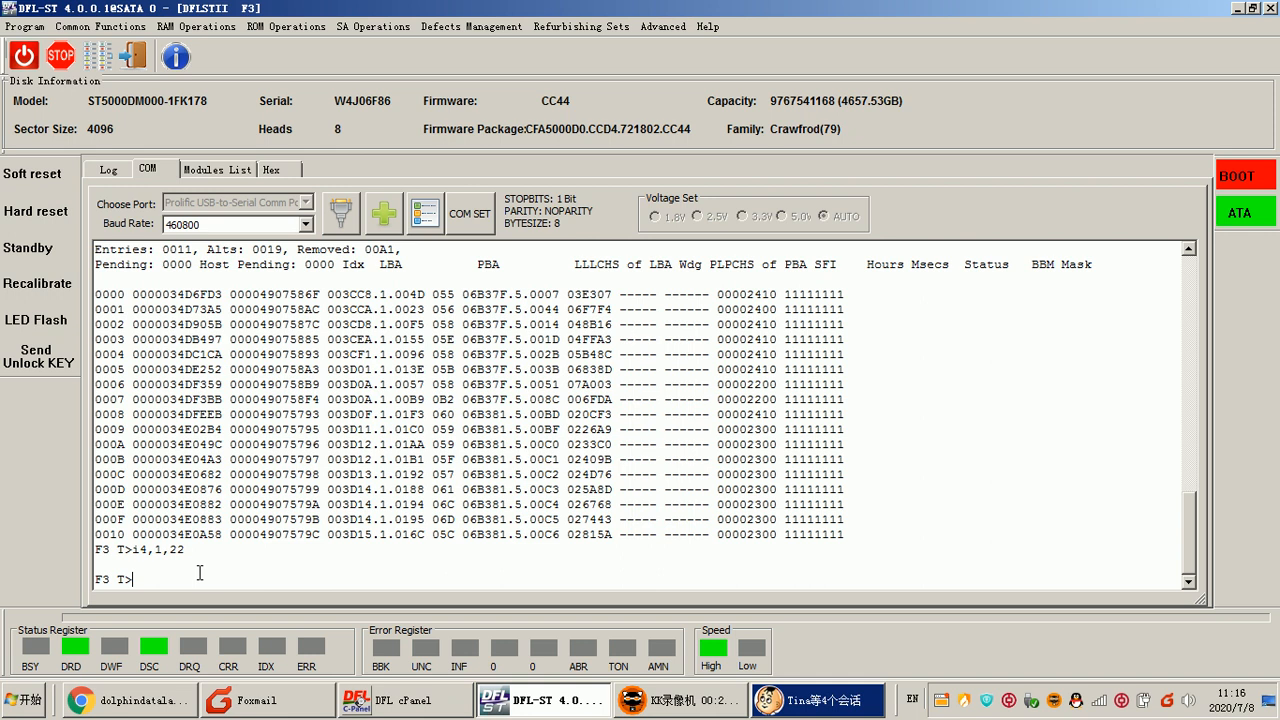
type("V4")
key("Return")
type("V40")
key("Return")
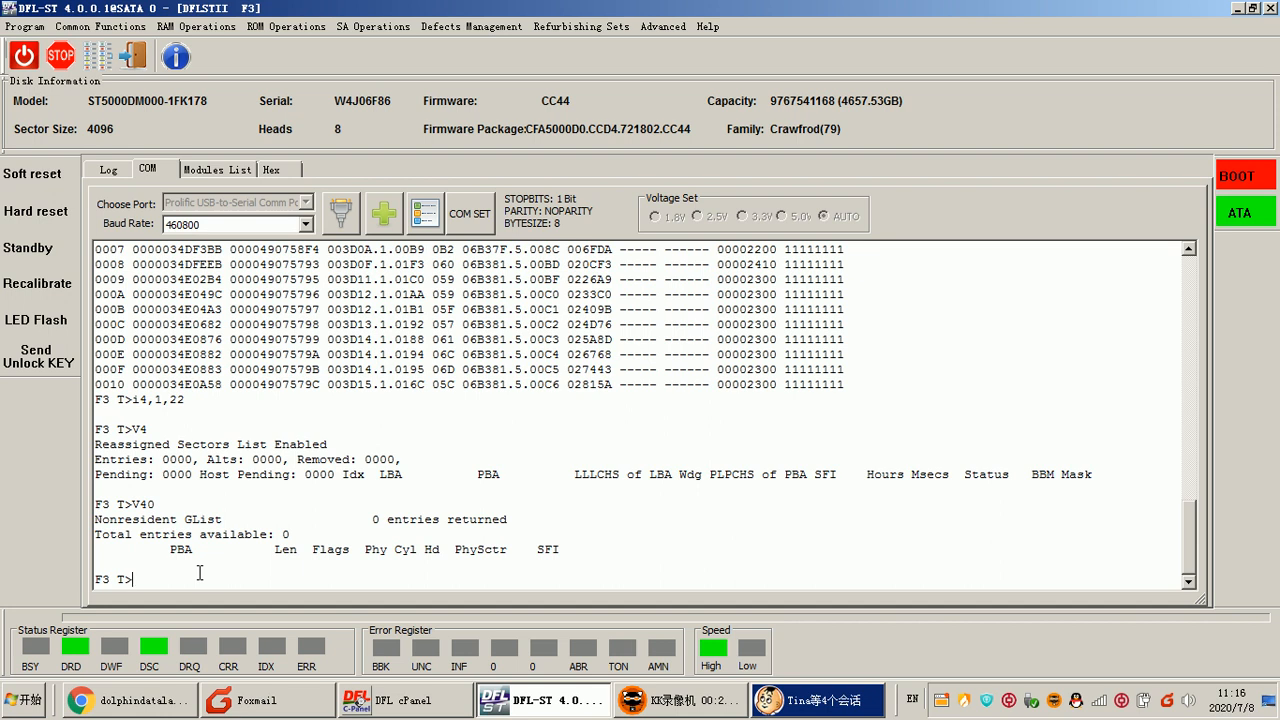
Step: Start a user partition format with the terminal command m0,6,3,,,,,22
type("m0,6,3,,,,,22")
key("Return")
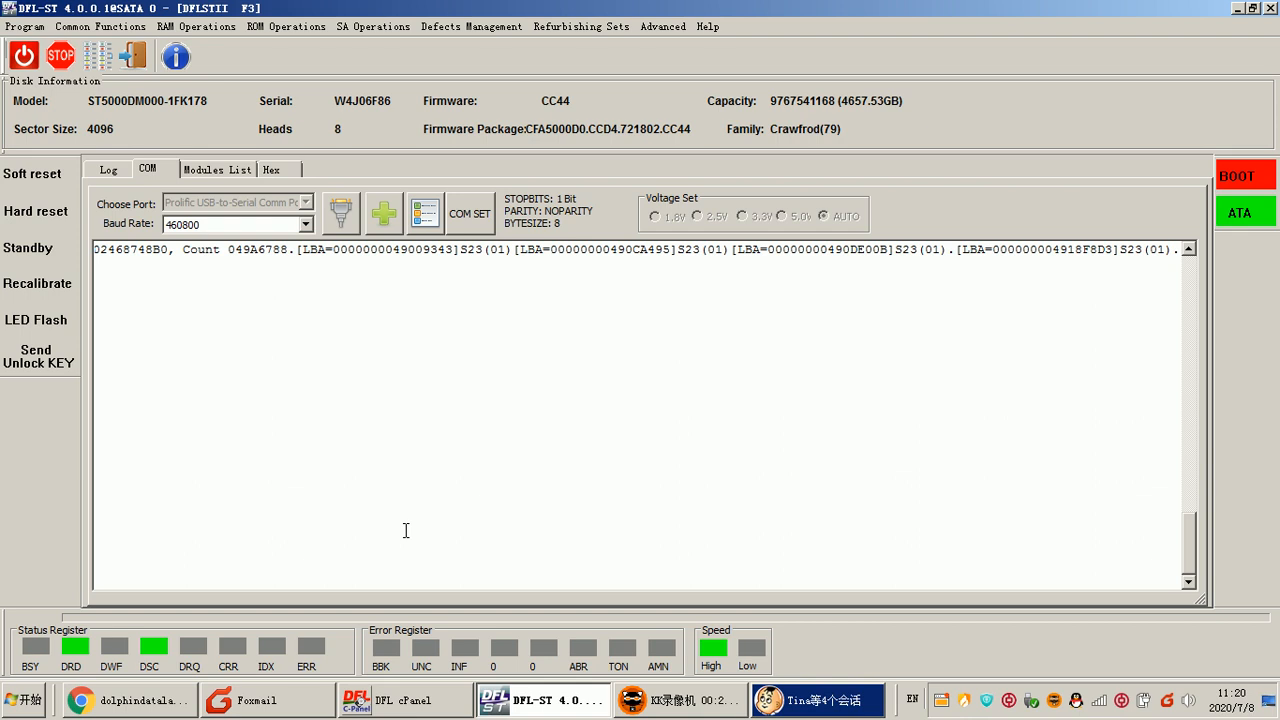
Step: Examine the terminal output of the m0,6,3,,,,,22 command, including the format progress and the LBA entries after ClearMC
left_click_drag(148, 257, 95, 257)
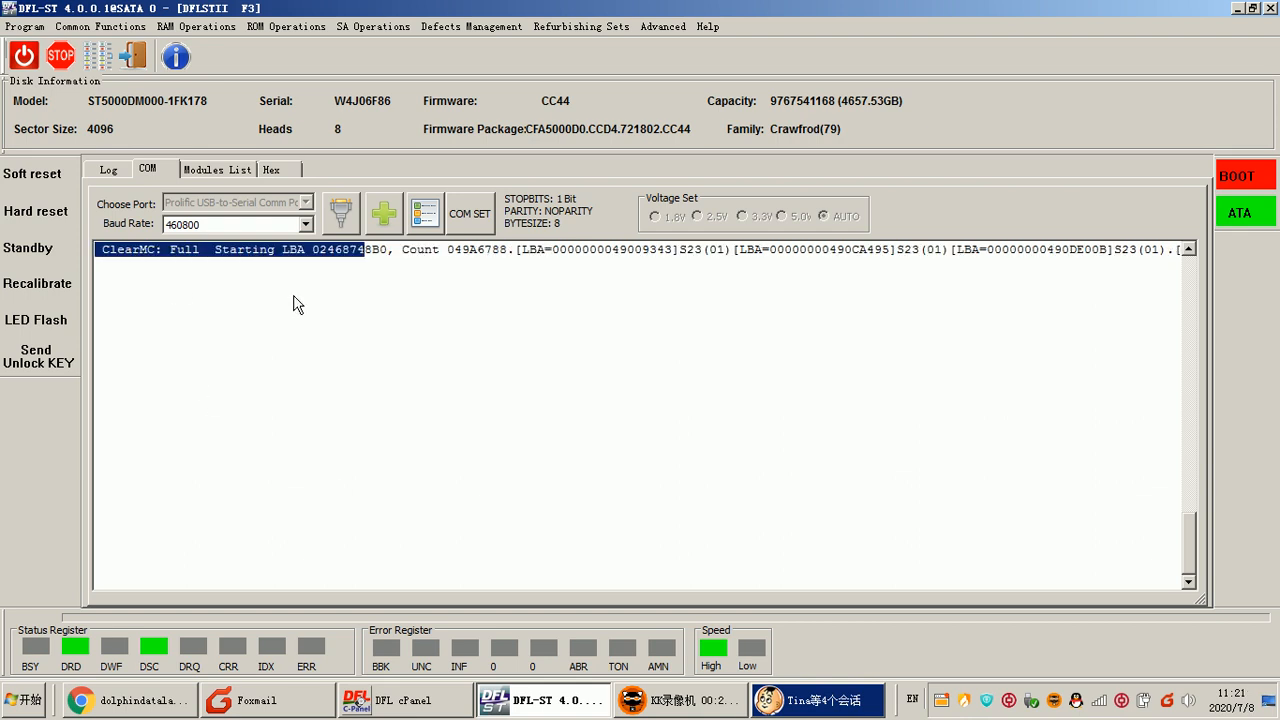
left_click(374, 261)
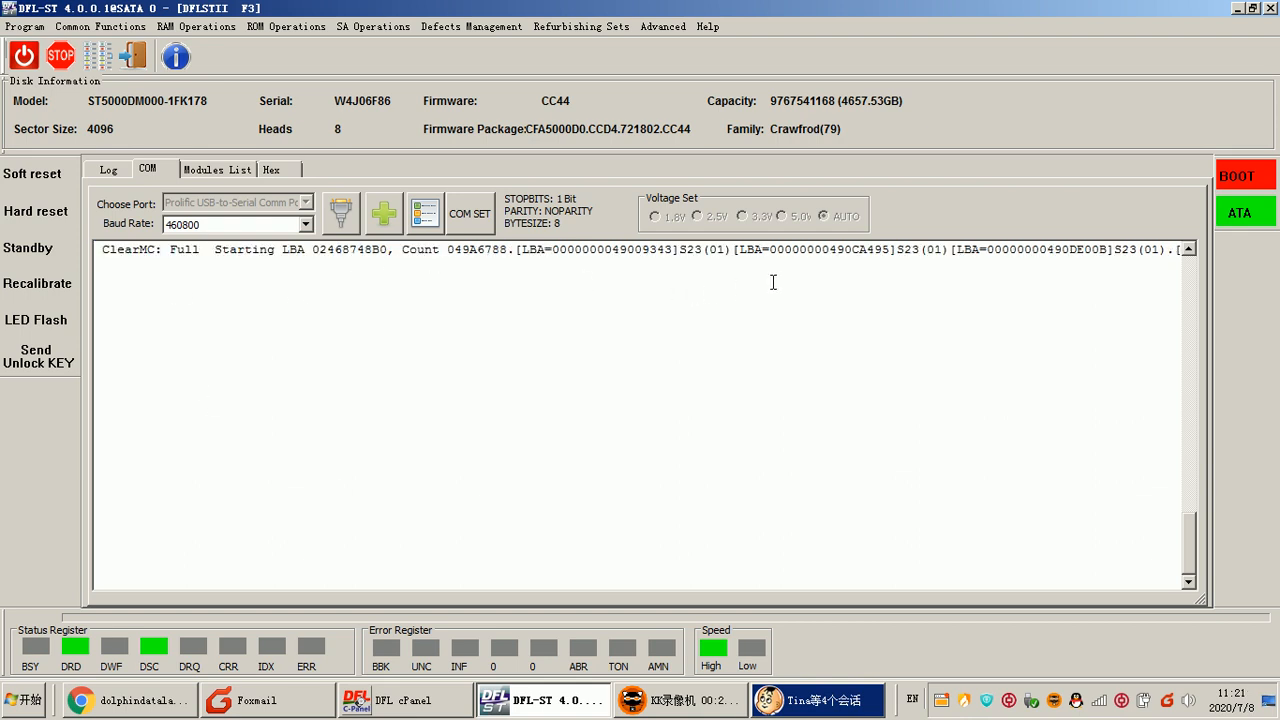
left_click_drag(952, 254, 973, 259)
left_click(766, 334)
scroll(674, 334, "up", 7)
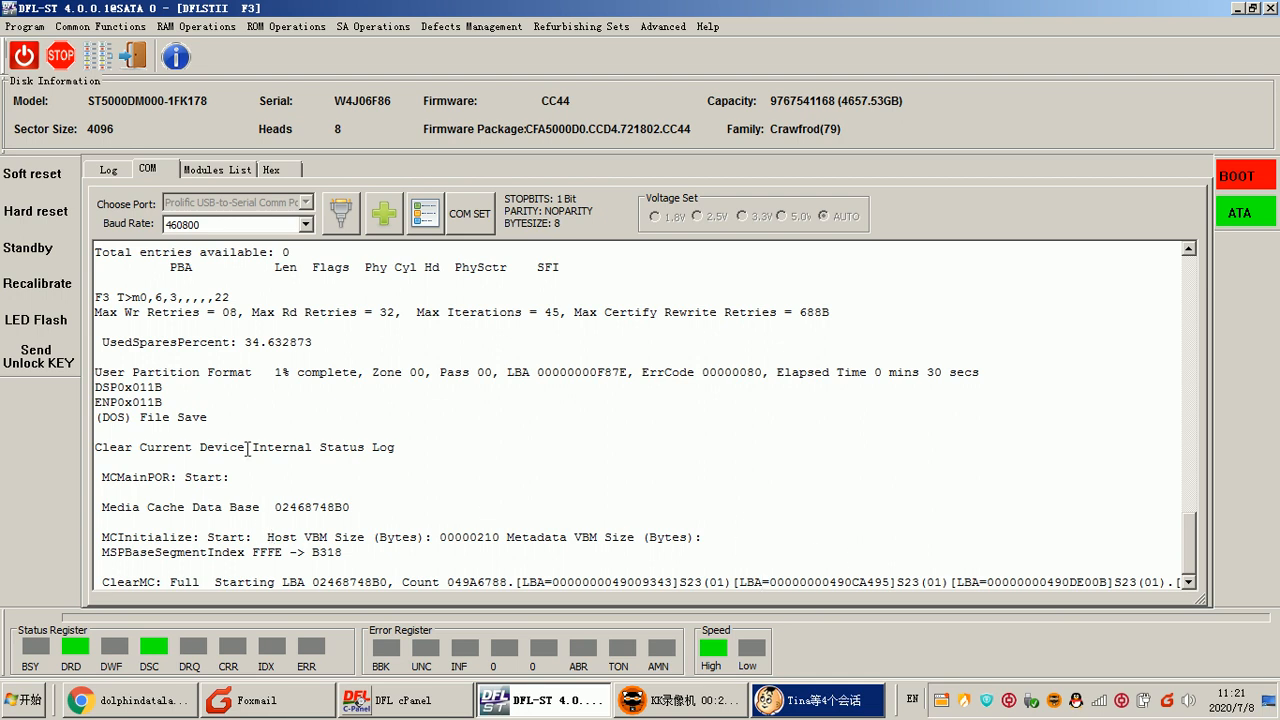
left_click_drag(95, 297, 335, 348)
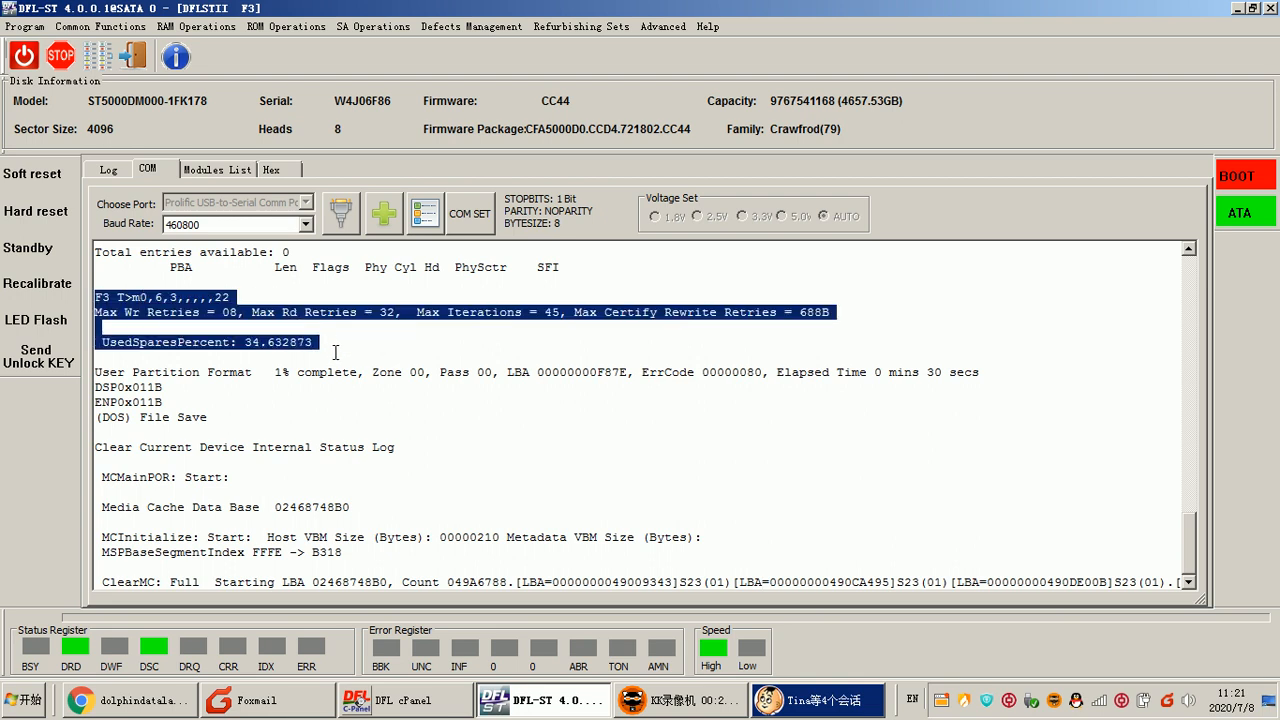
left_click(427, 433)
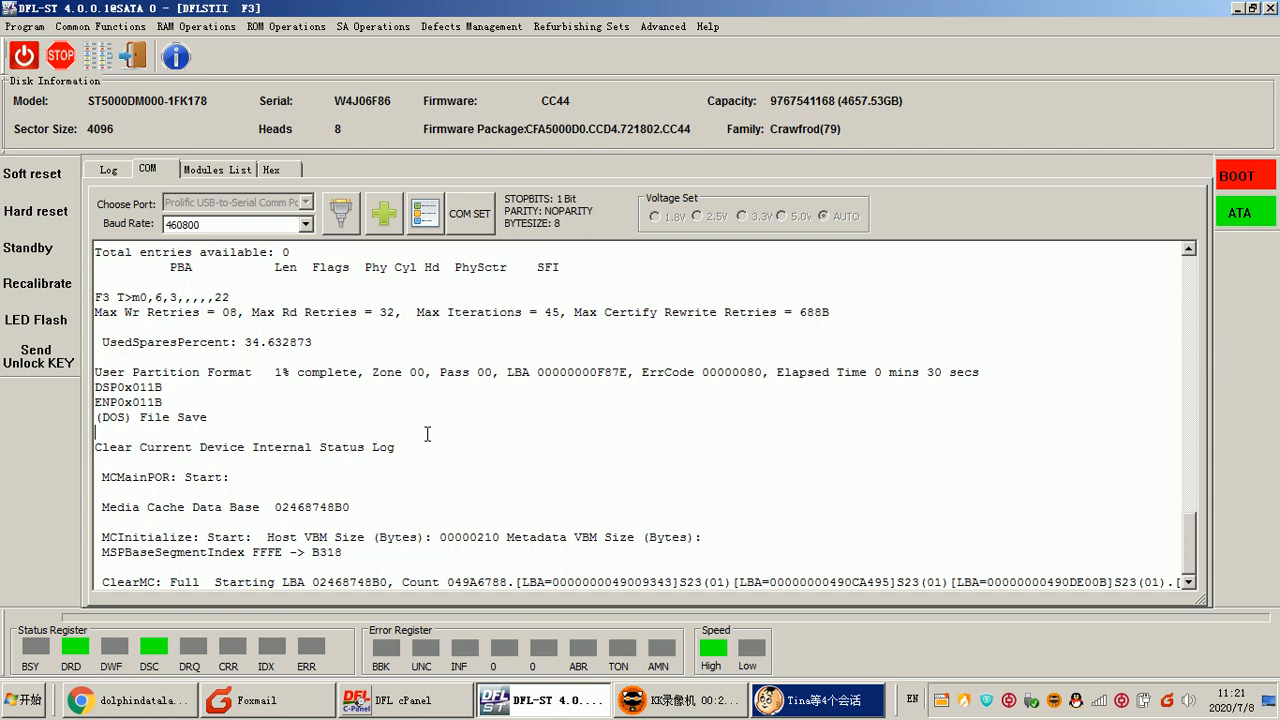
left_click(462, 27)
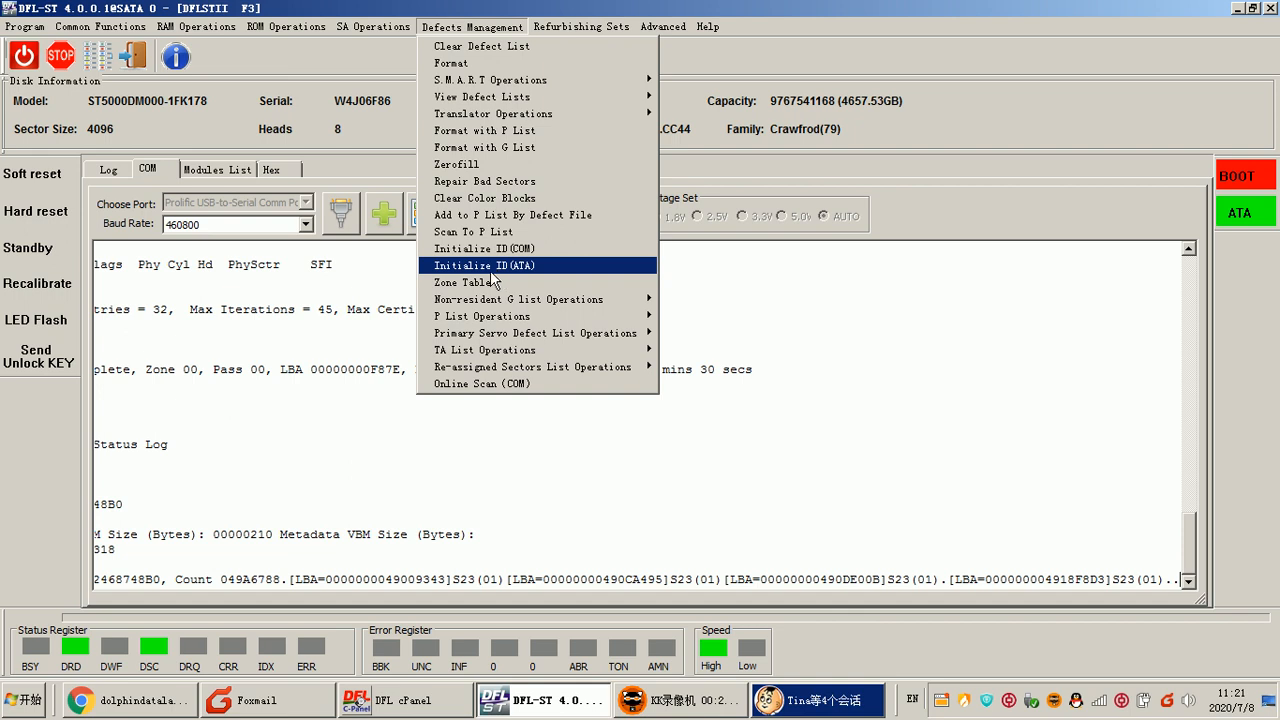
left_click(292, 320)
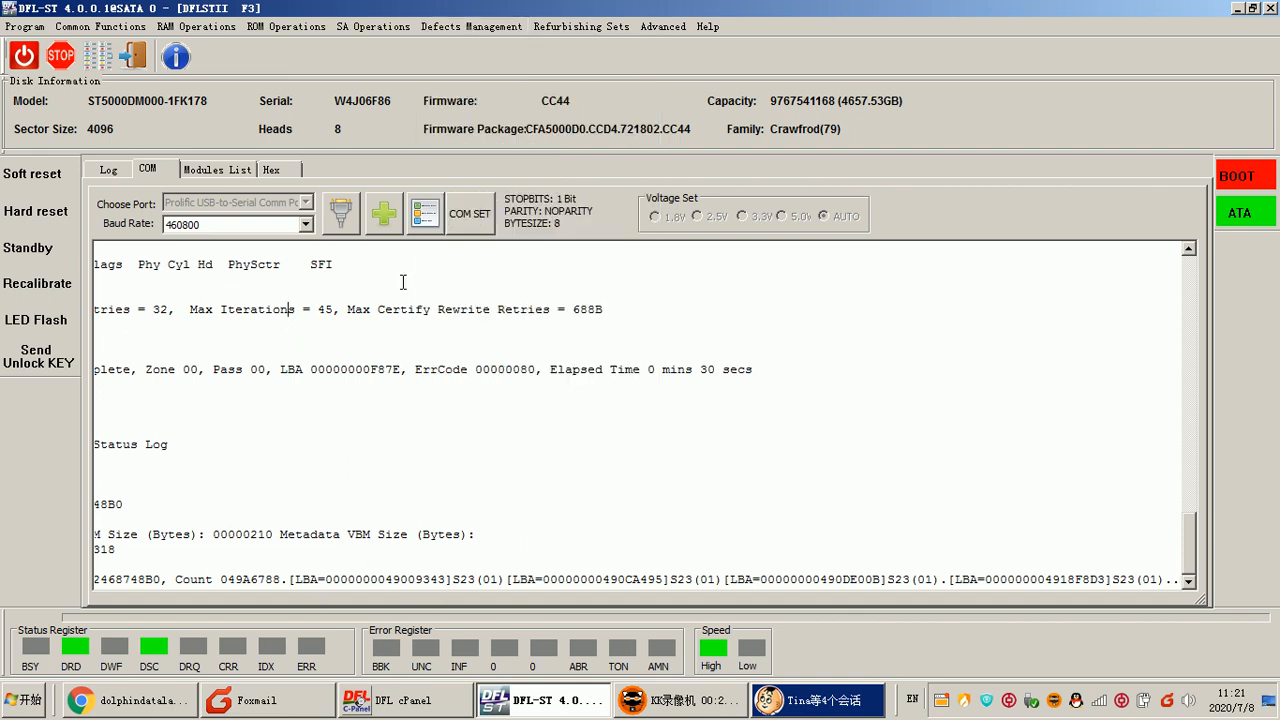
Step: Follow the format output to its end, then switch the COM terminal to ESLIP mode
left_click(206, 527)
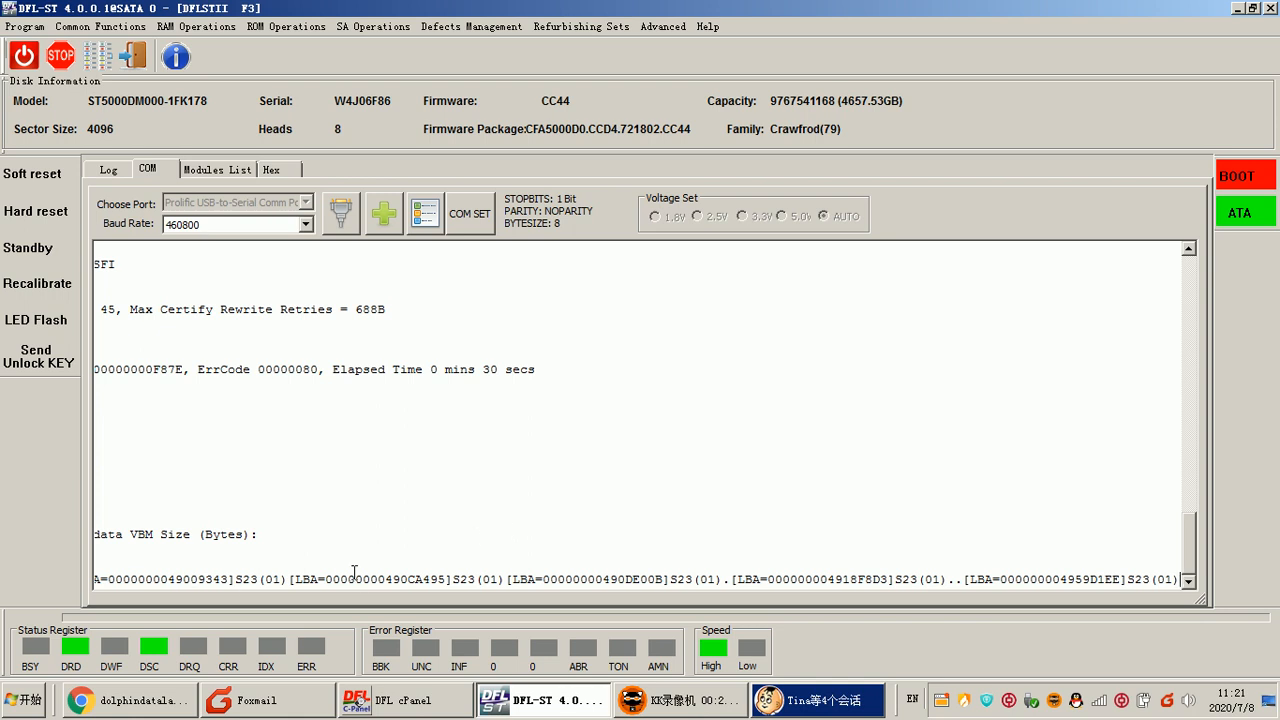
left_click(512, 555)
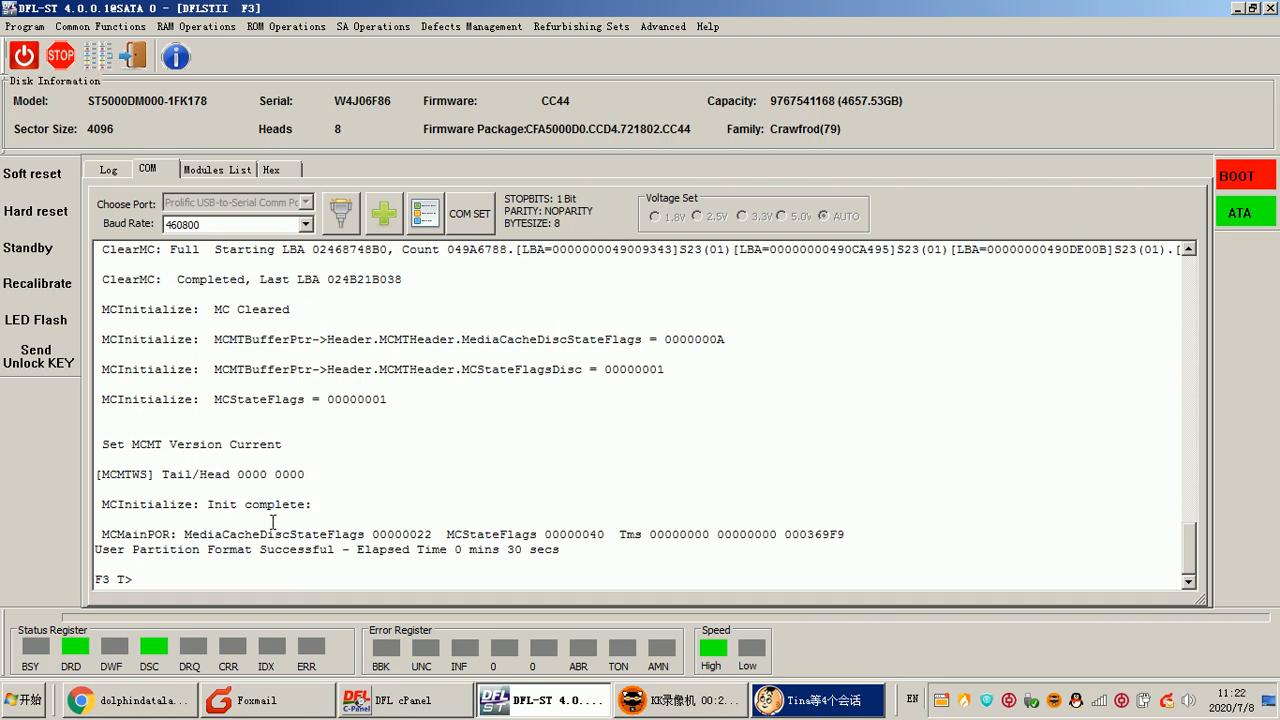
key("ctrl+t")
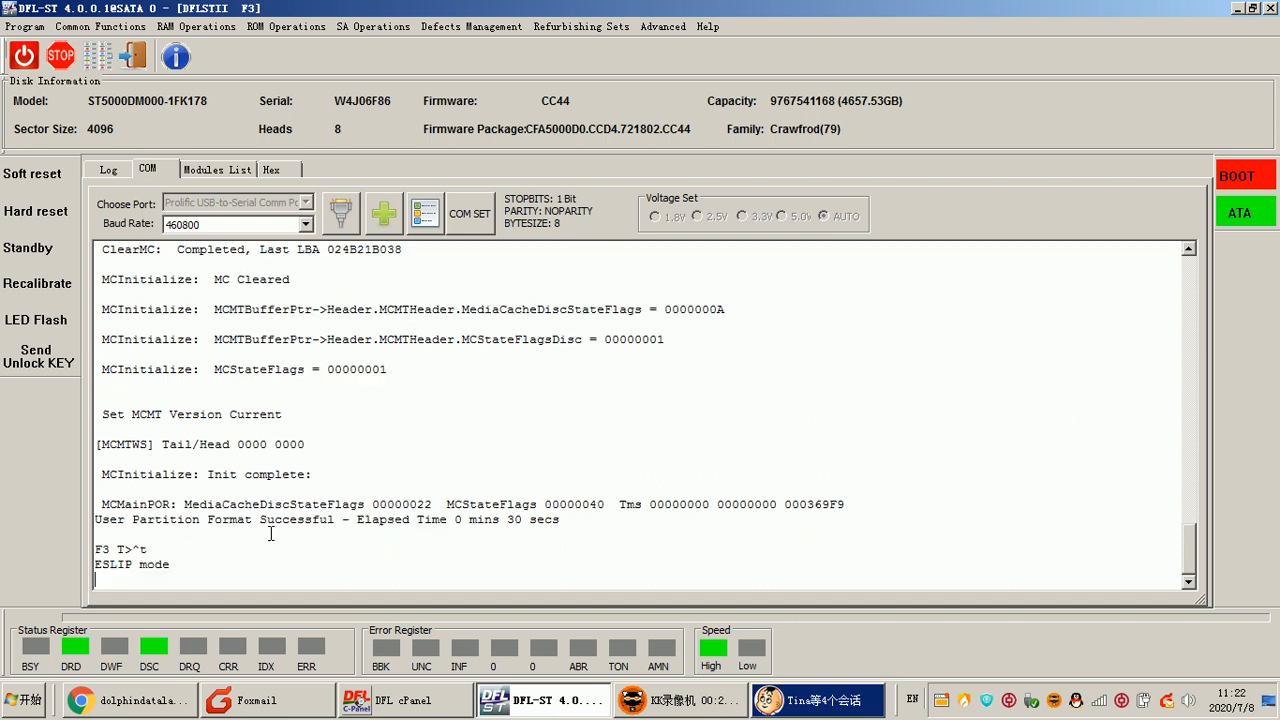
Step: Try to initialize the drive ID over ATA with Initialize ID(ATA) and check the outcome in the log
left_click(470, 27)
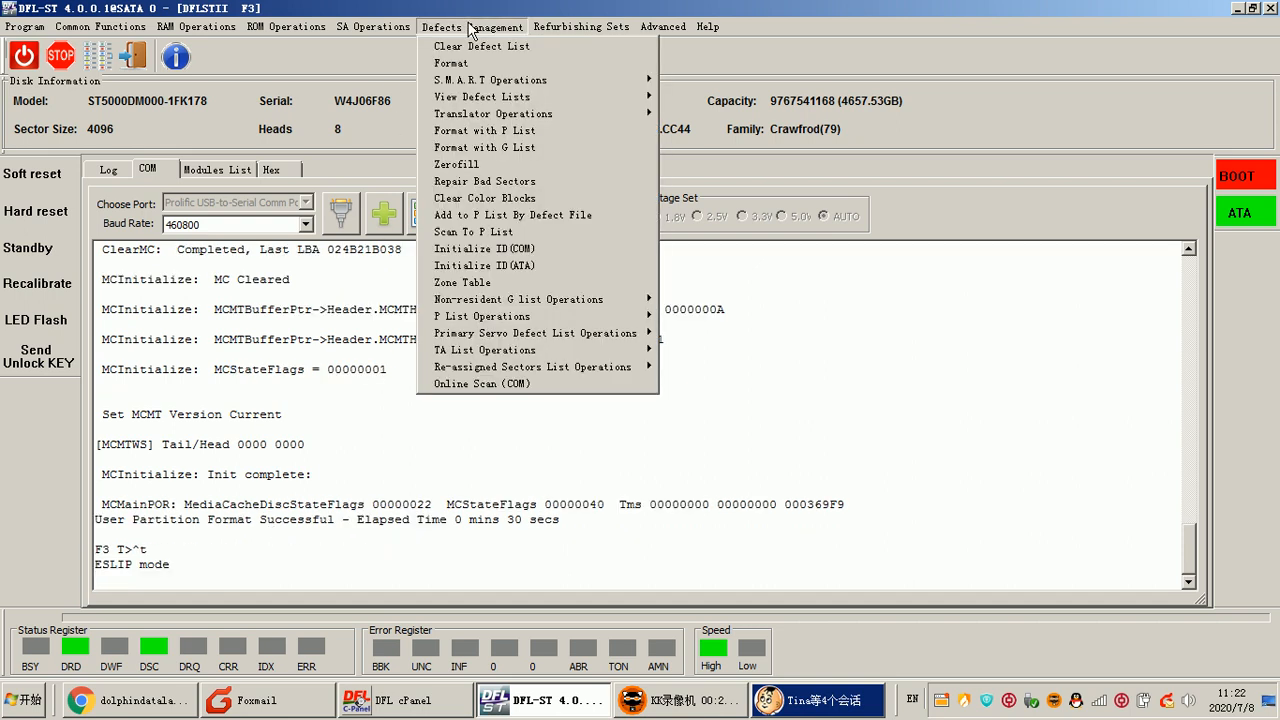
left_click(503, 268)
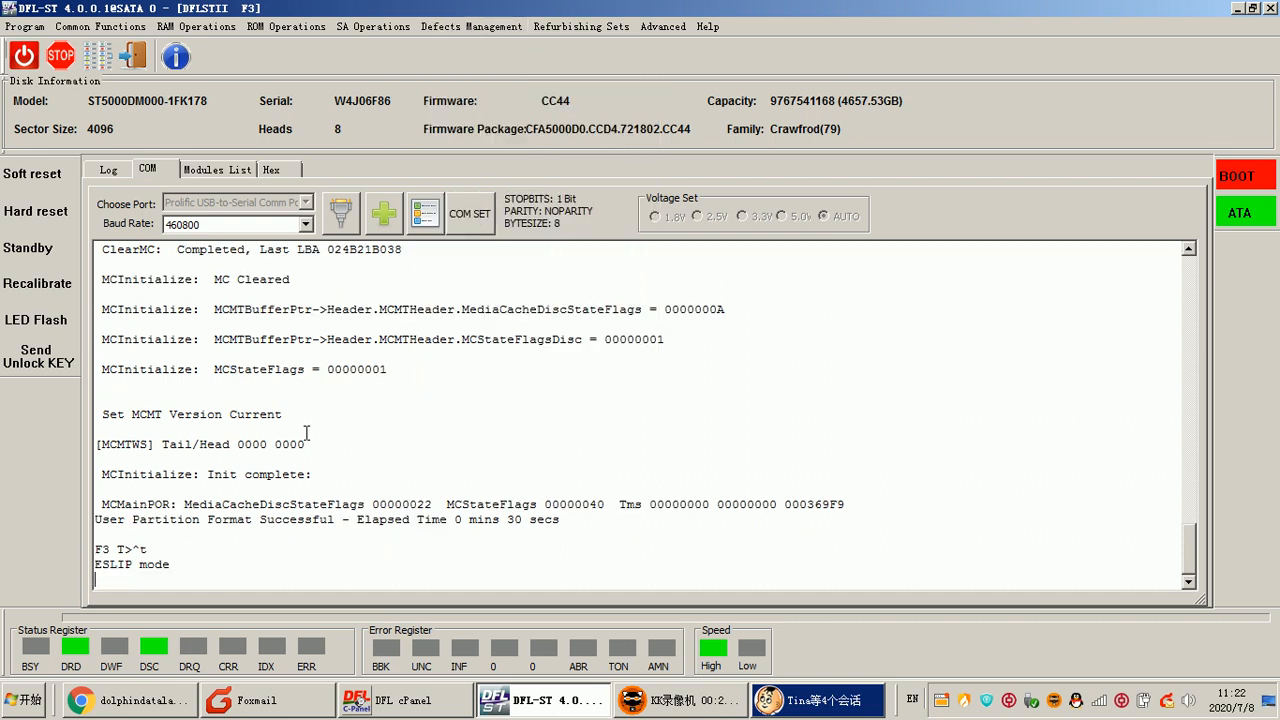
left_click(112, 174)
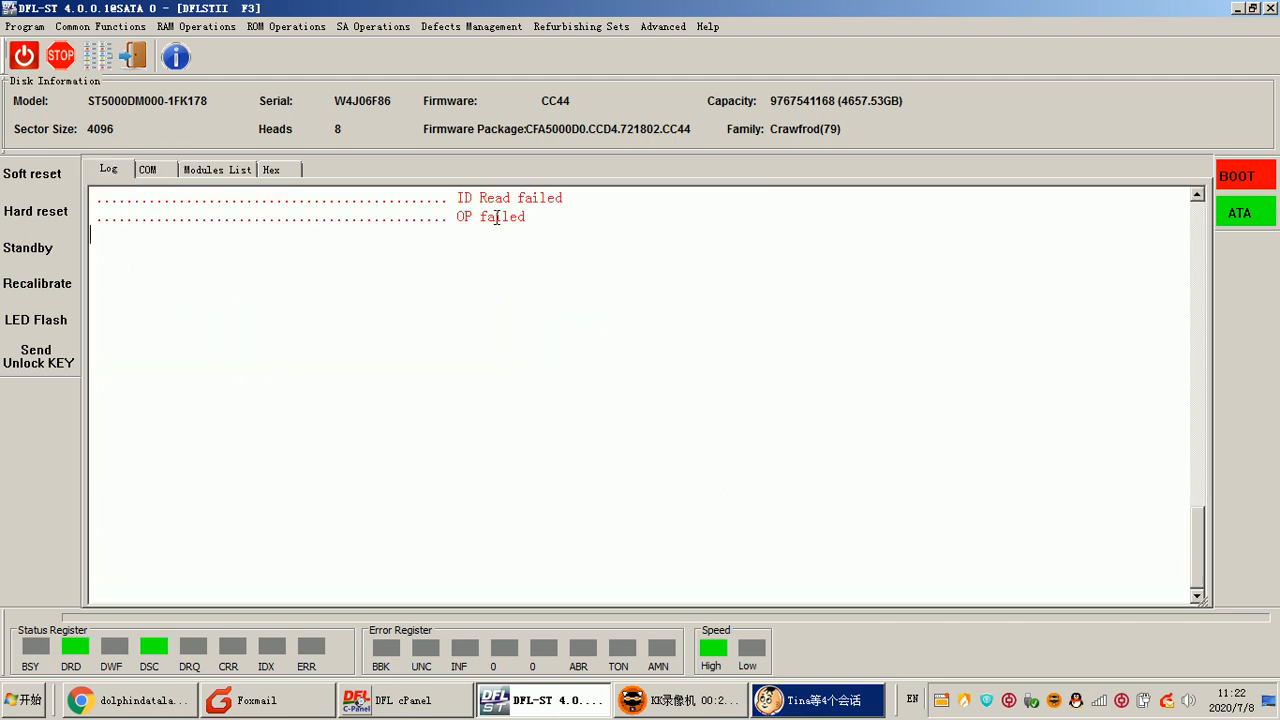
left_click(147, 170)
Step: Try to initialize the drive ID over the serial connection with Initialize ID(COM) and check the outcome in the log
left_click(470, 27)
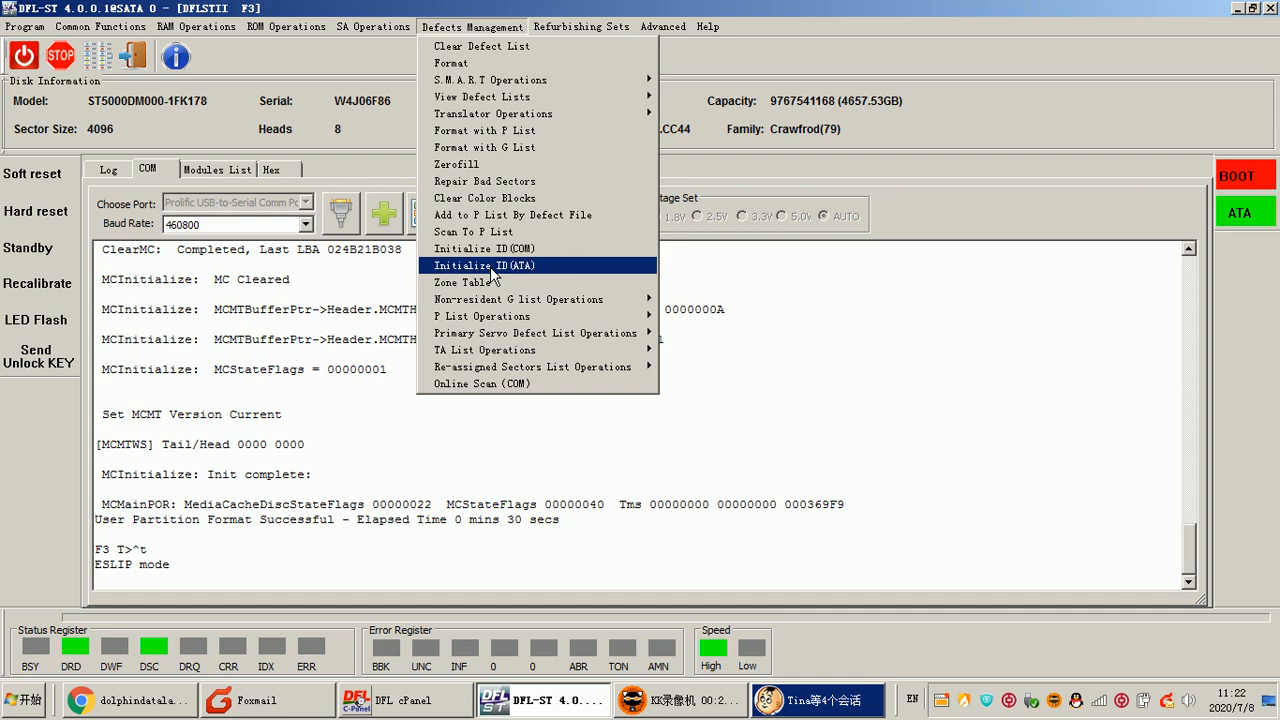
left_click(500, 248)
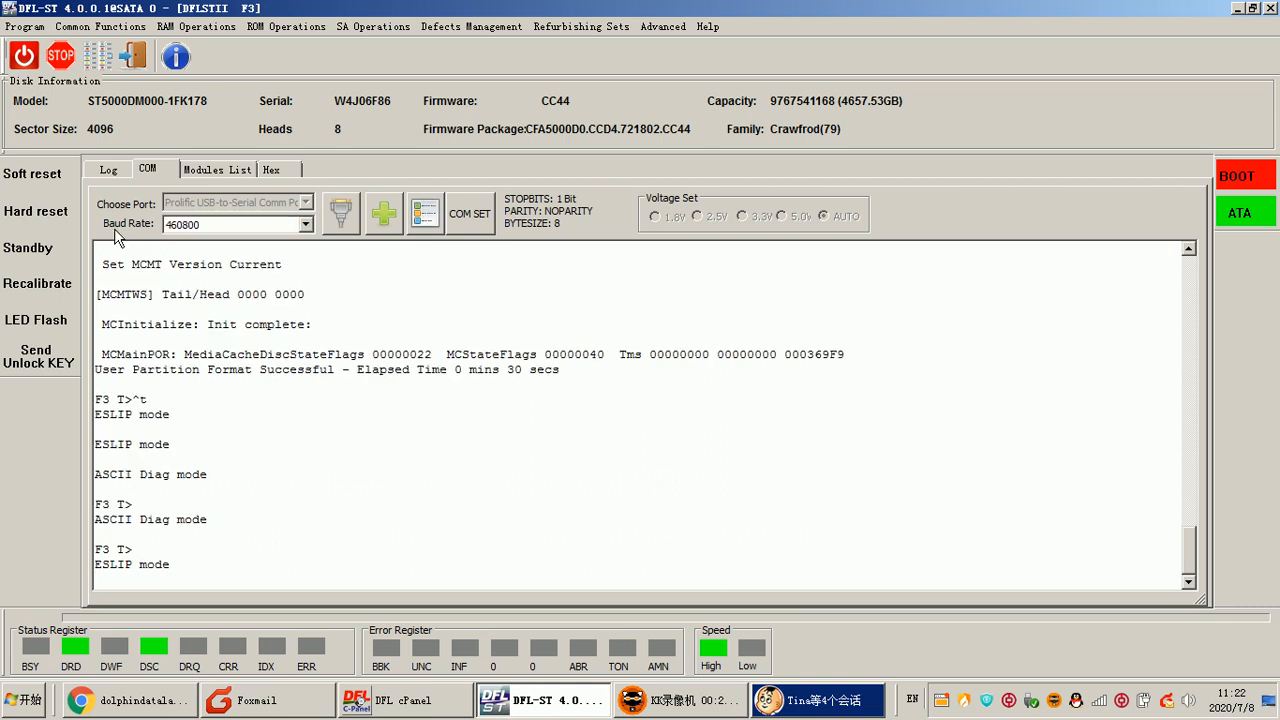
left_click(112, 170)
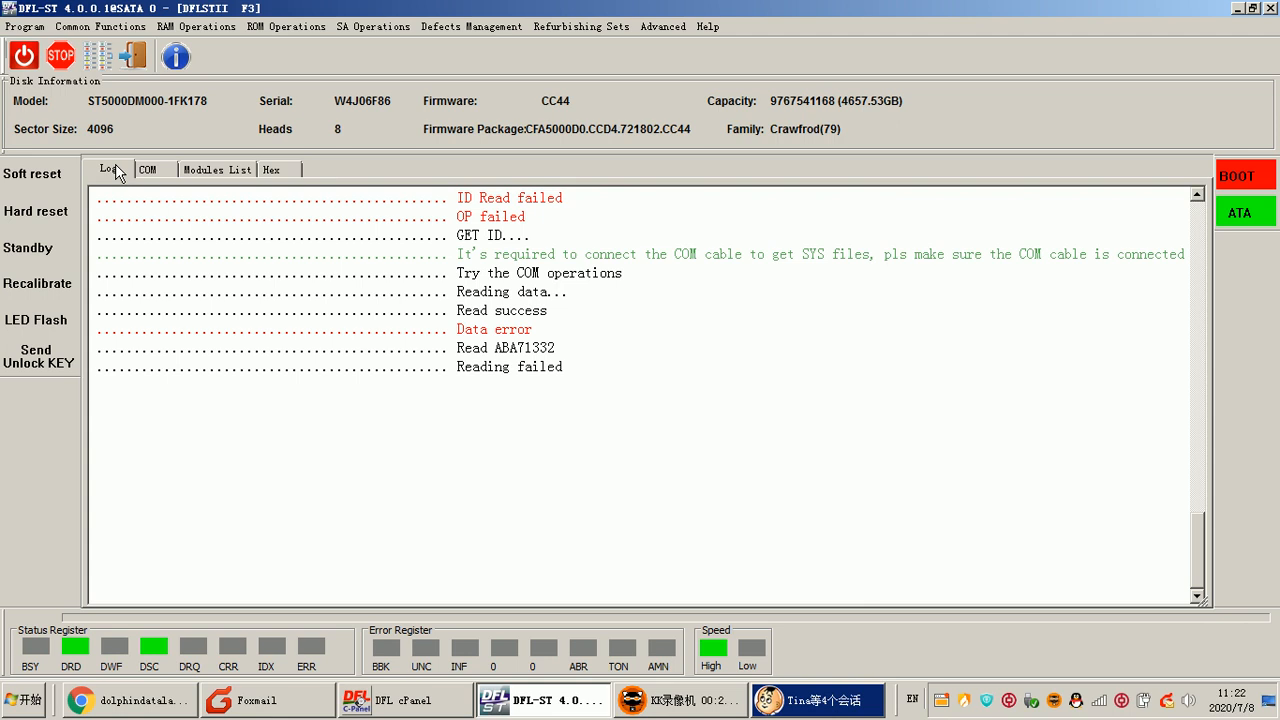
left_click(160, 170)
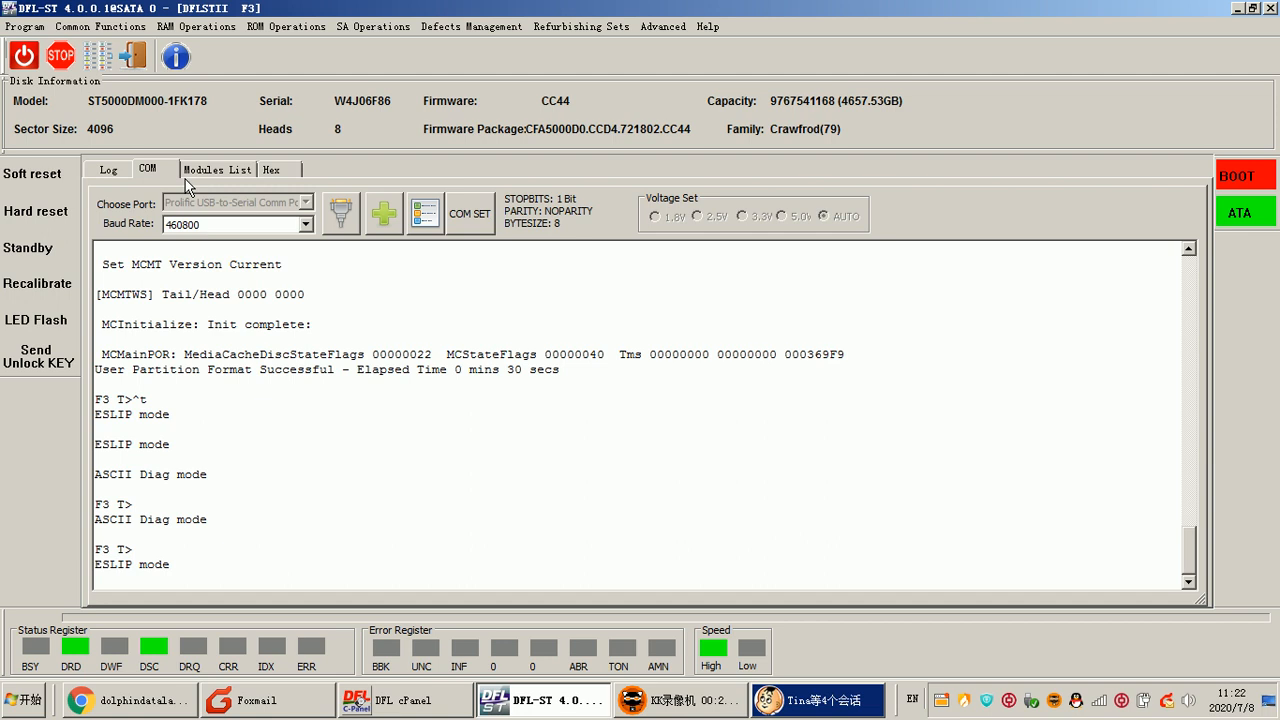
Step: Run Get all in Status Refresh, obtaining and accepting the drive's basic info, then stop the remaining queries and review the log
left_click(100, 26)
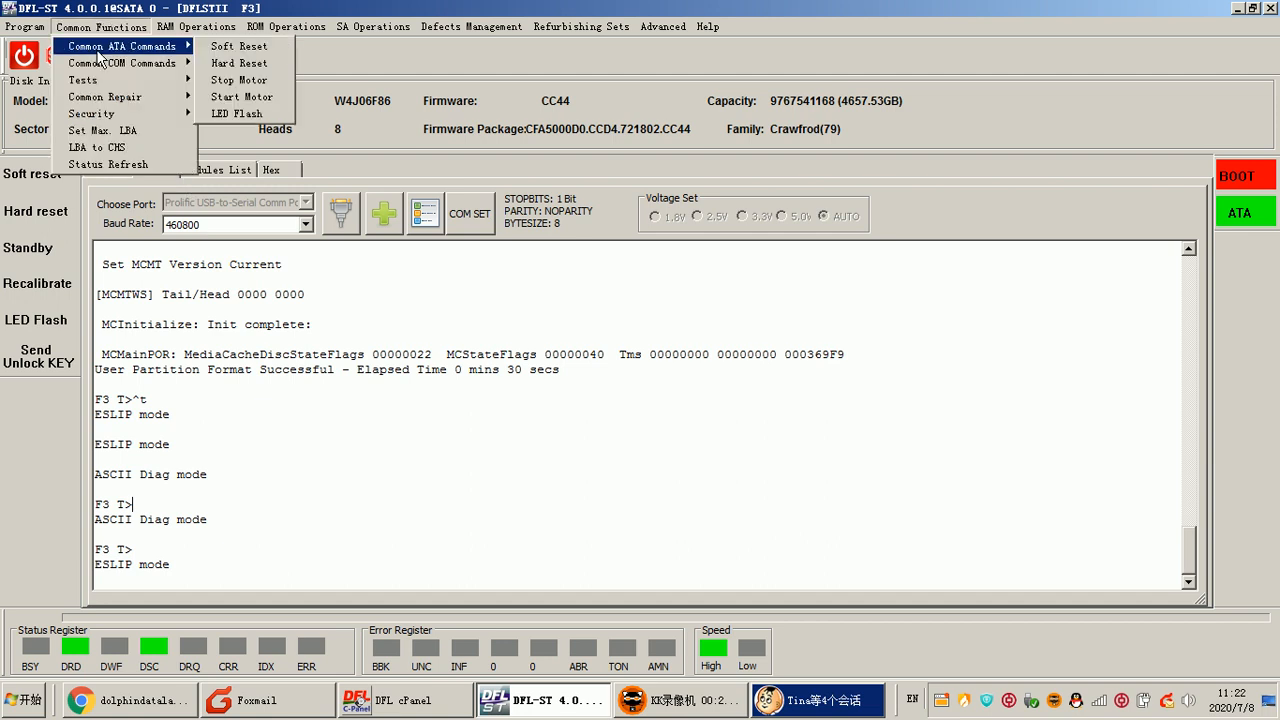
left_click(134, 165)
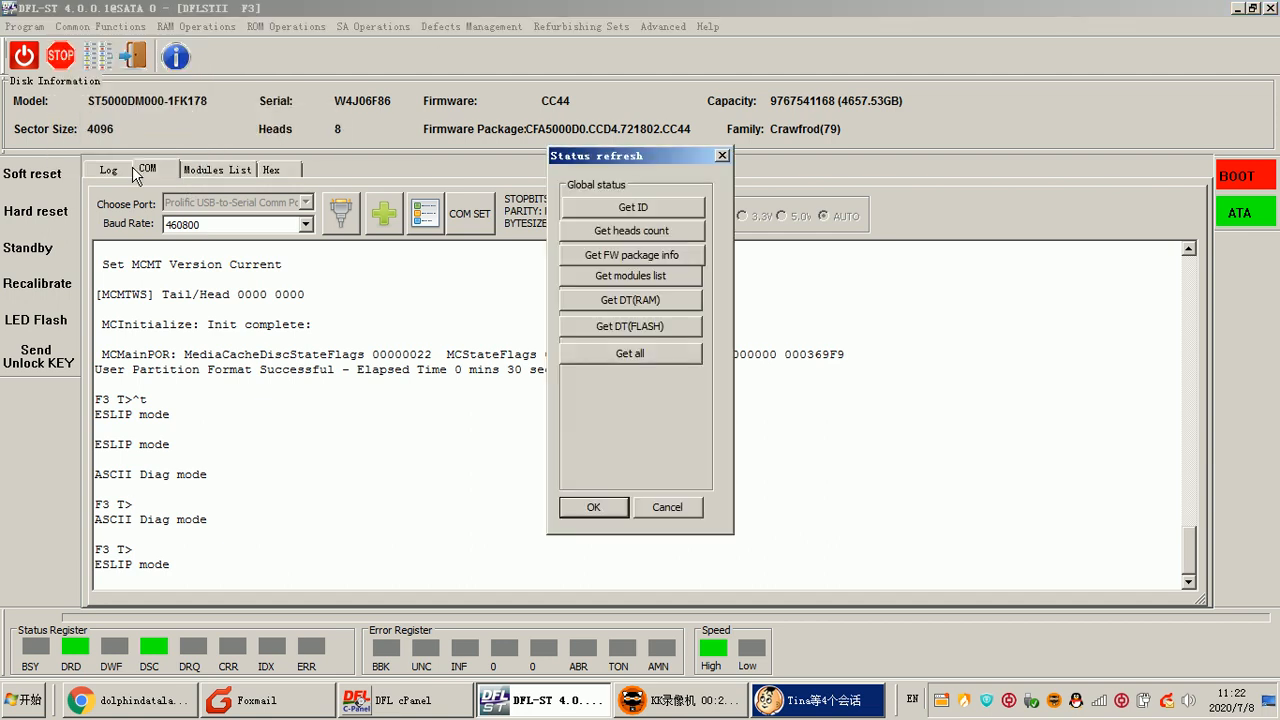
left_click(653, 355)
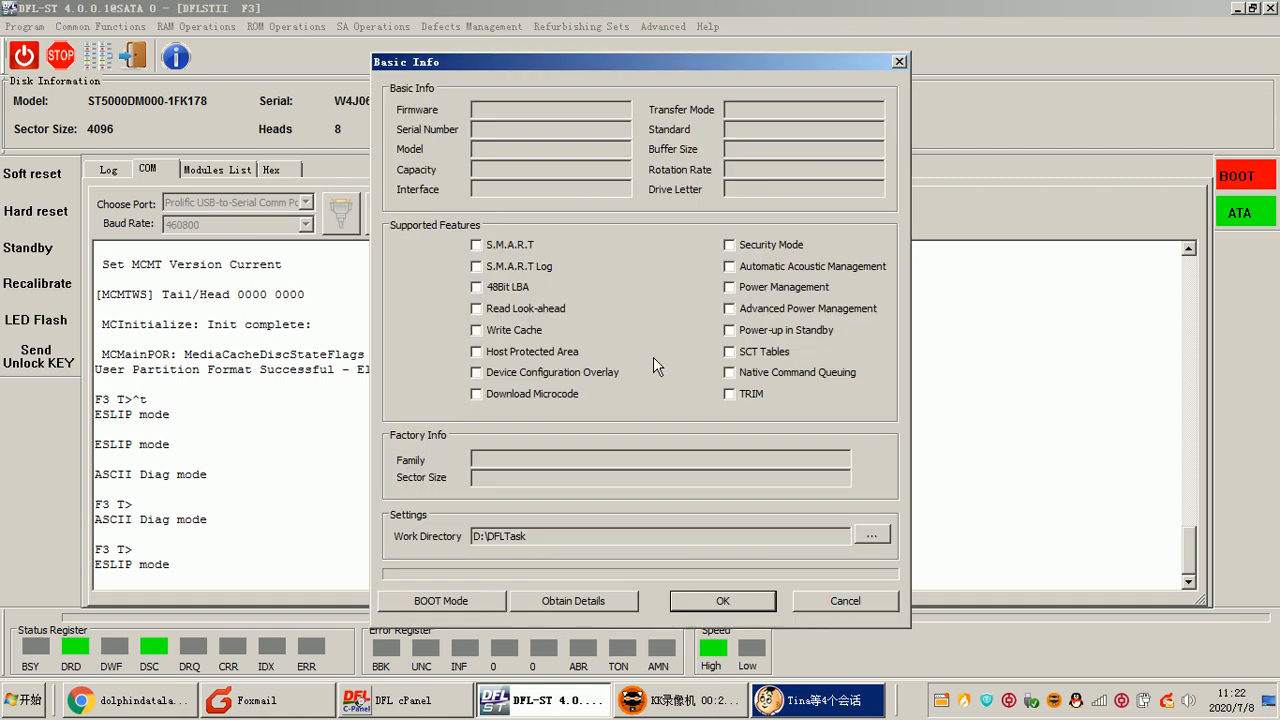
left_click(590, 601)
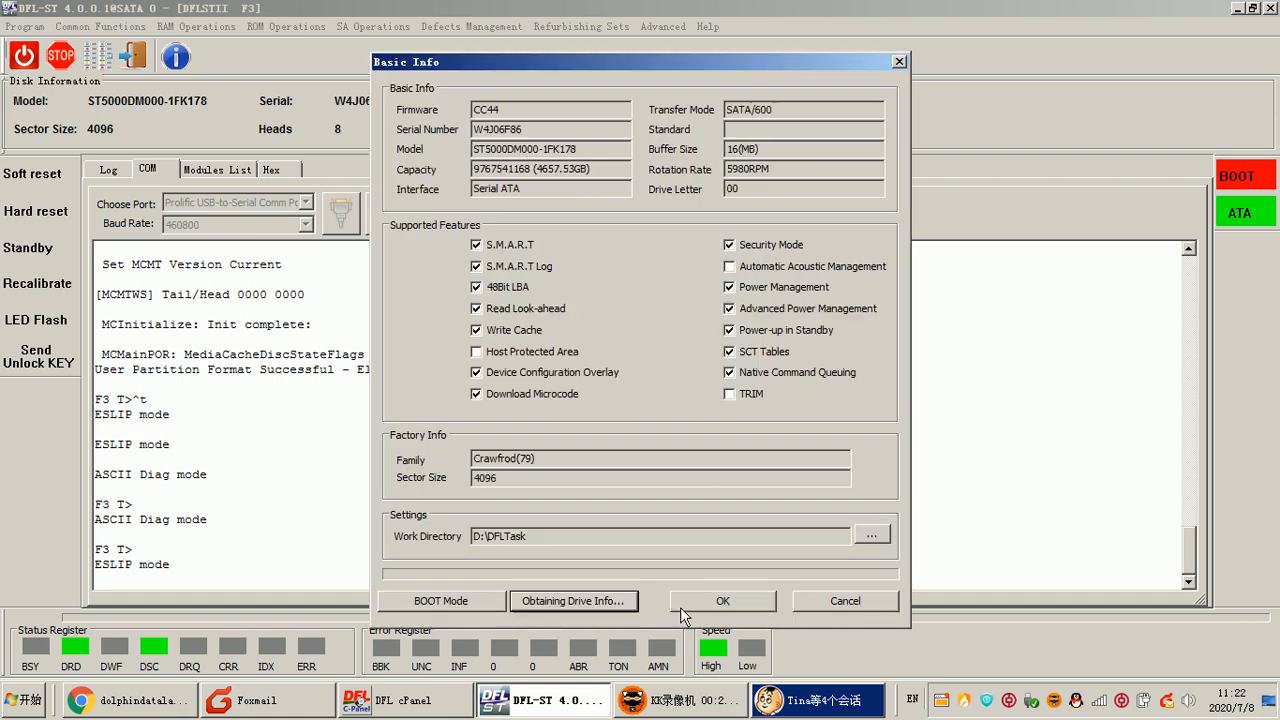
left_click(740, 605)
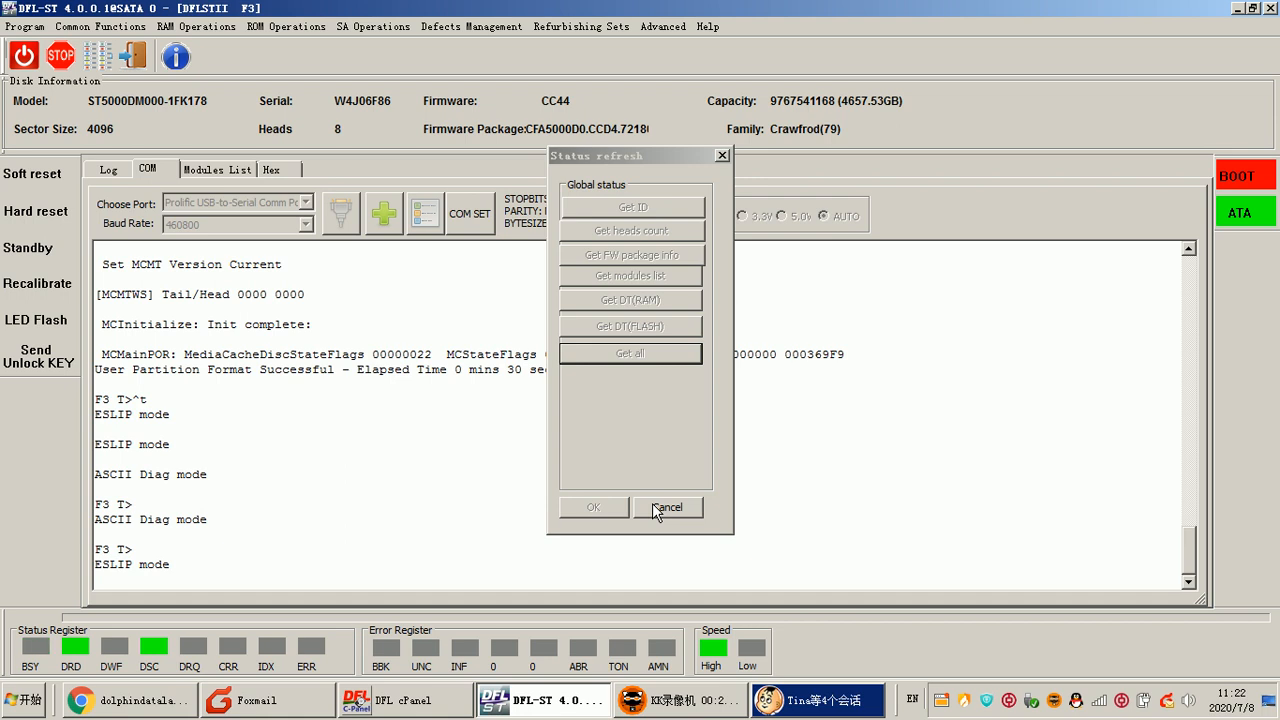
left_click_drag(616, 157, 711, 168)
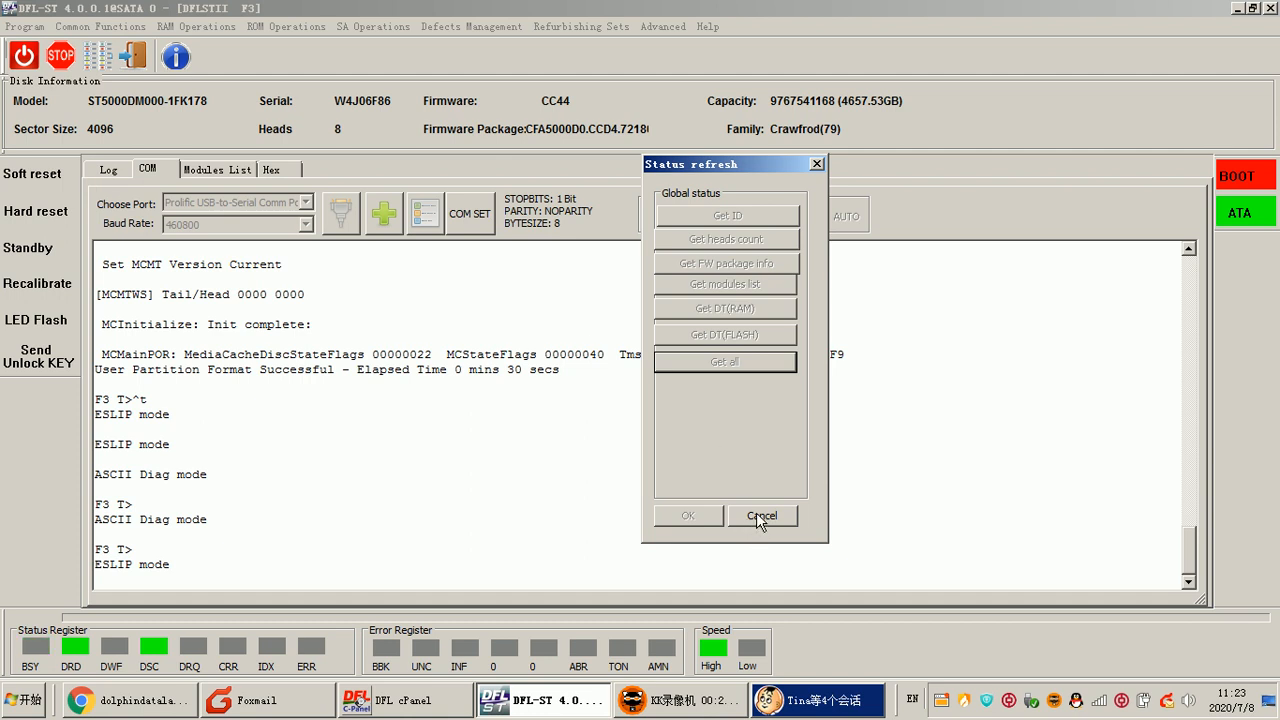
left_click(817, 164)
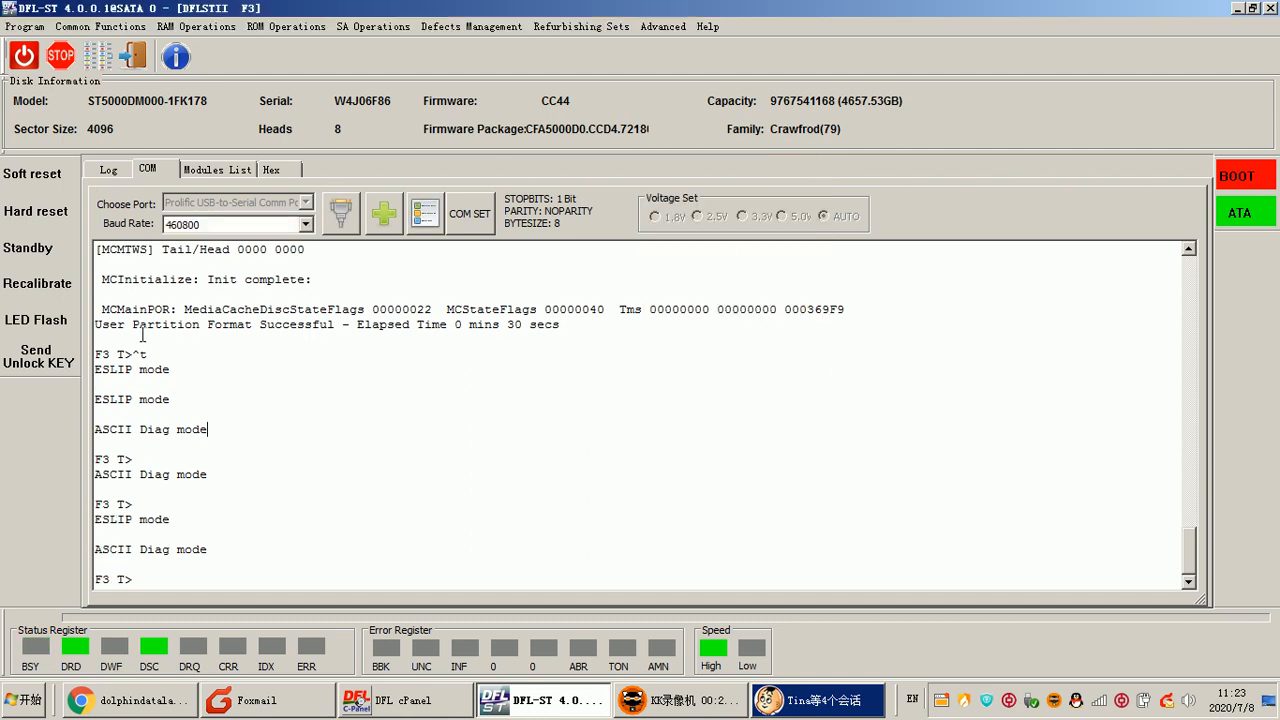
left_click(110, 170)
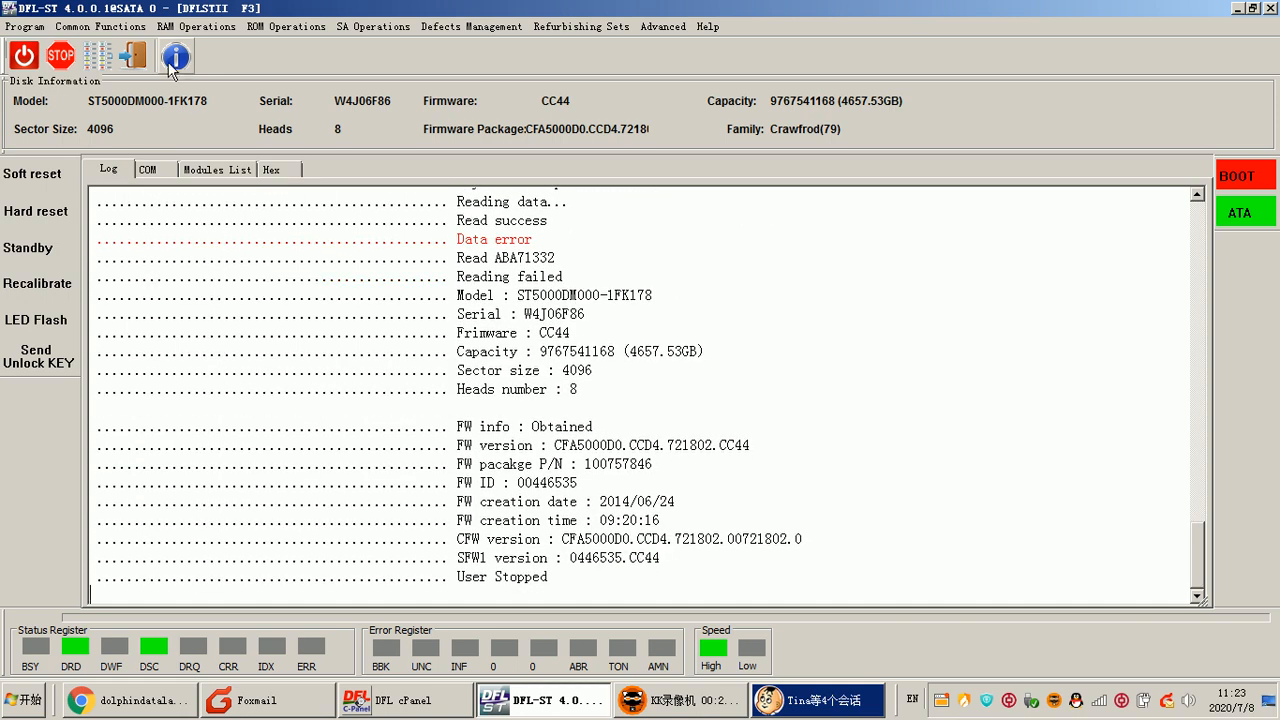
Step: Exit the drive utility to the Command Menu, switch the drive's power, and clear the COM terminal output
left_click(135, 57)
left_click(24, 56)
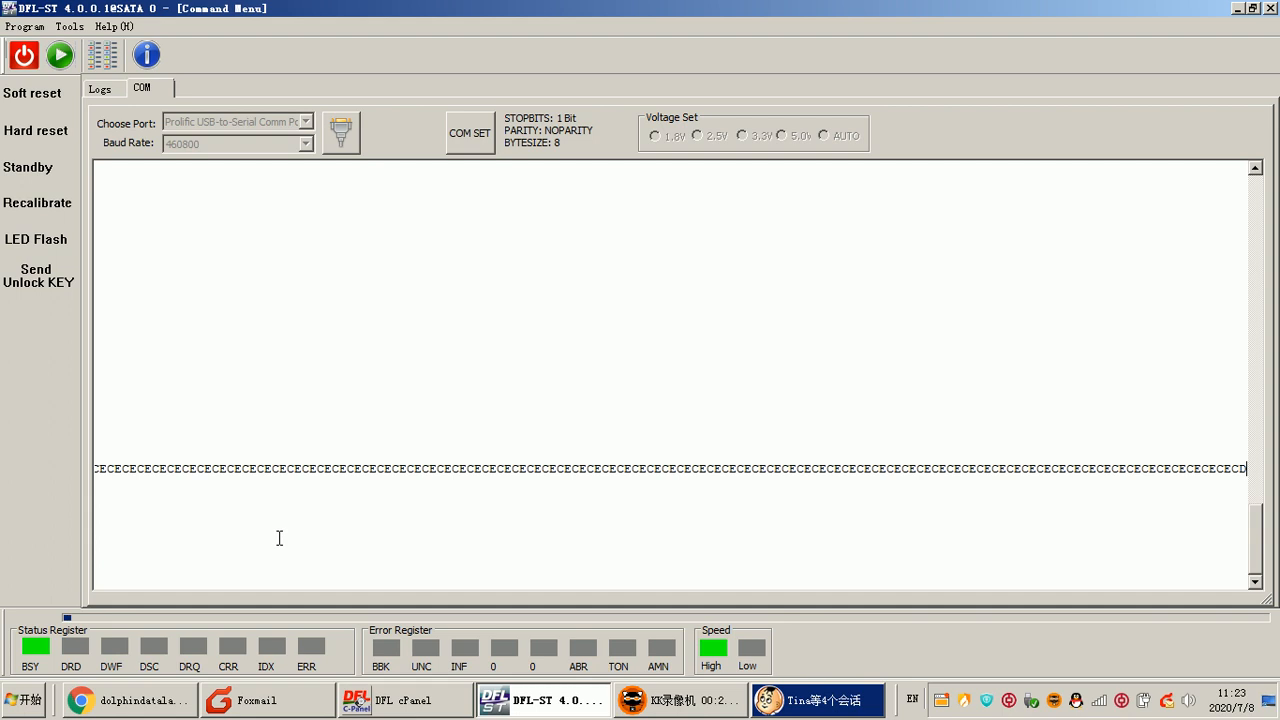
right_click(246, 395)
left_click(282, 408)
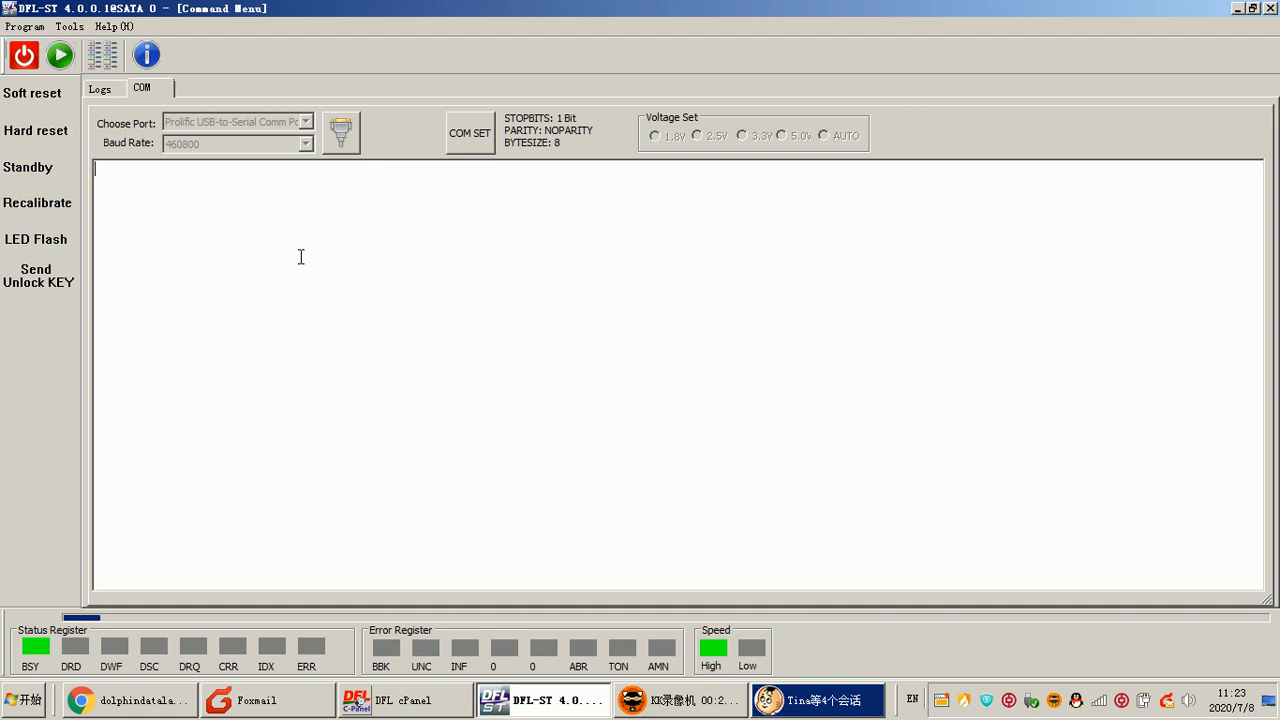
Step: Disconnect the COM port, set its baud rate to 38400, and reconnect it
left_click(338, 140)
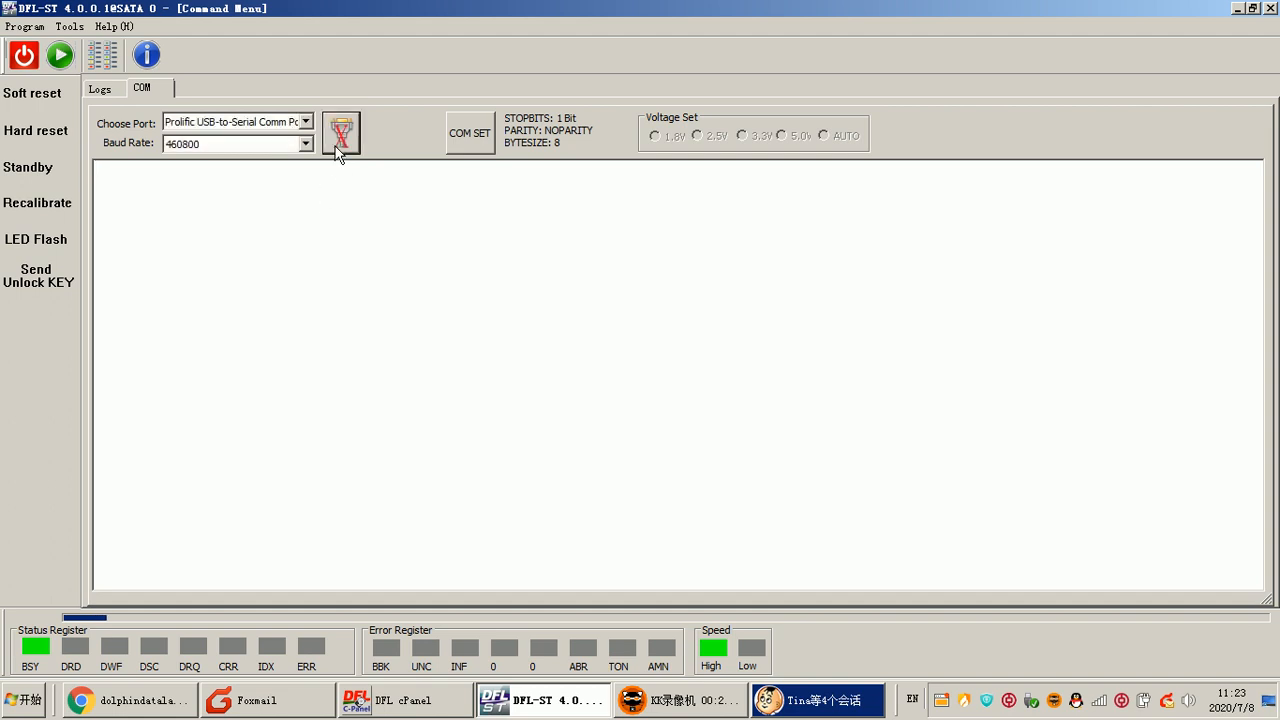
left_click(305, 144)
left_click(179, 186)
left_click(340, 133)
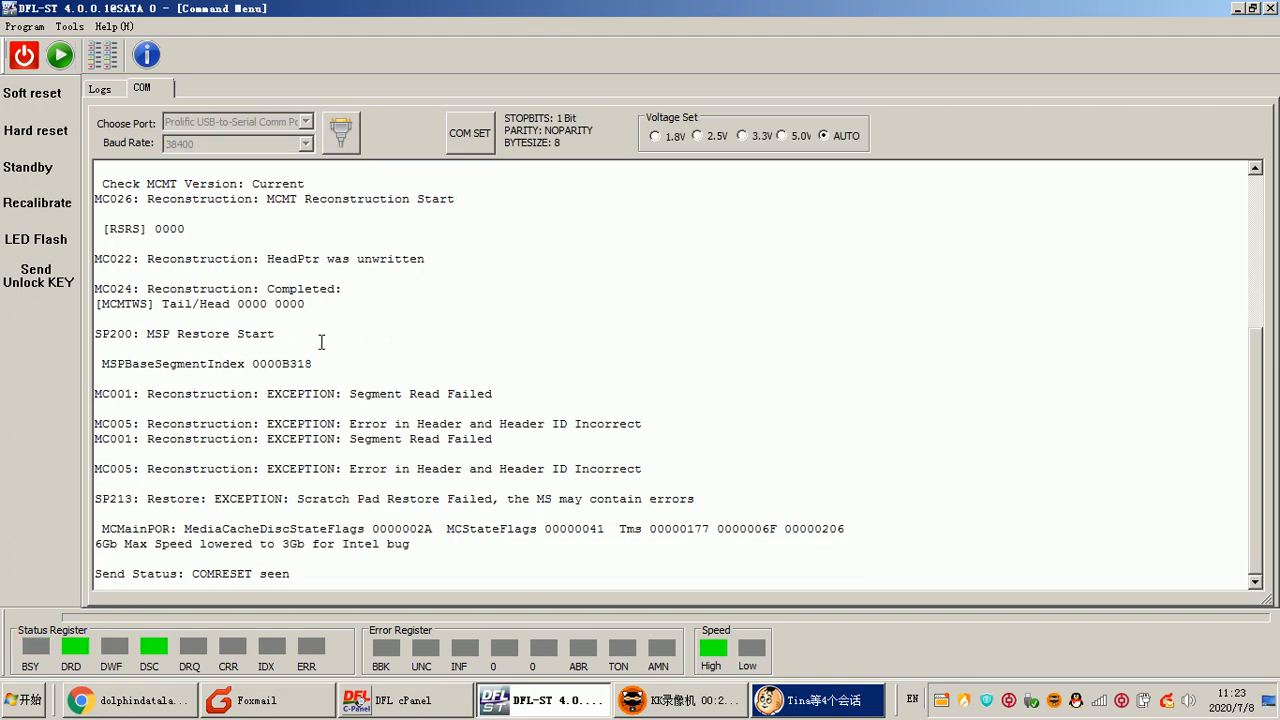
Step: Open the disk scan for the drive and start a Read Verify scan with block size 256 from the default settings
left_click(113, 60)
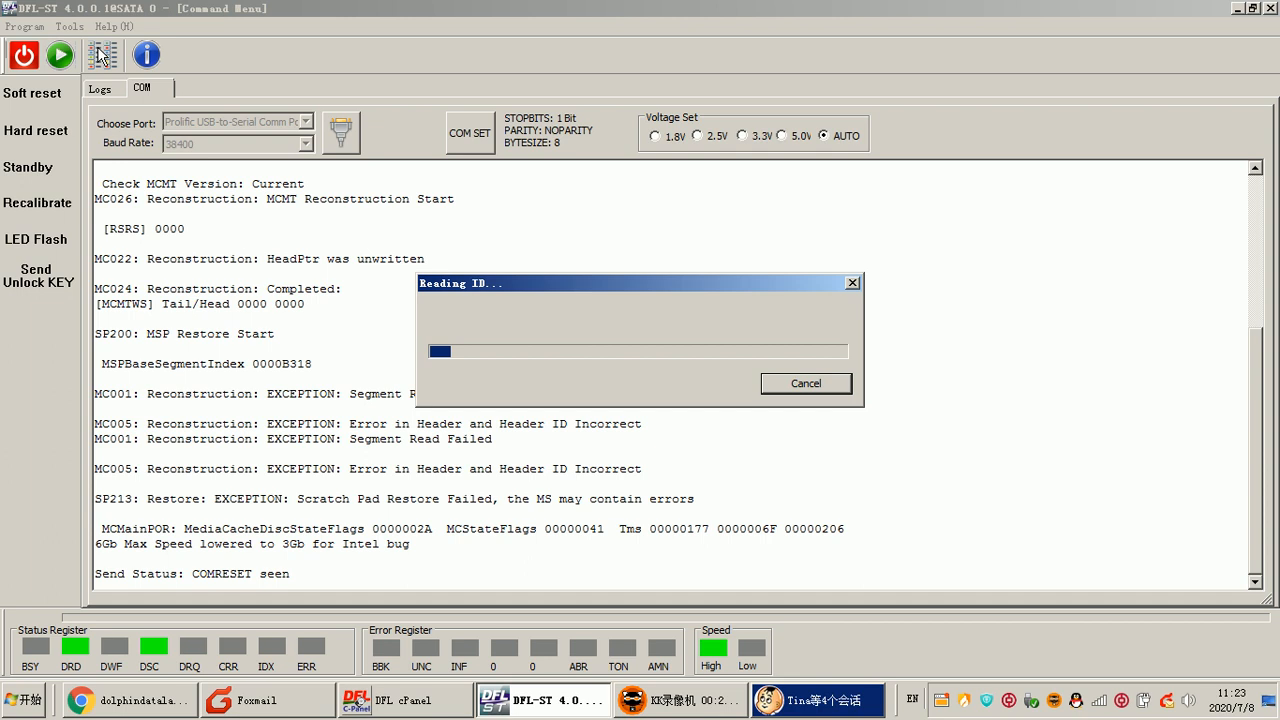
left_click(66, 55)
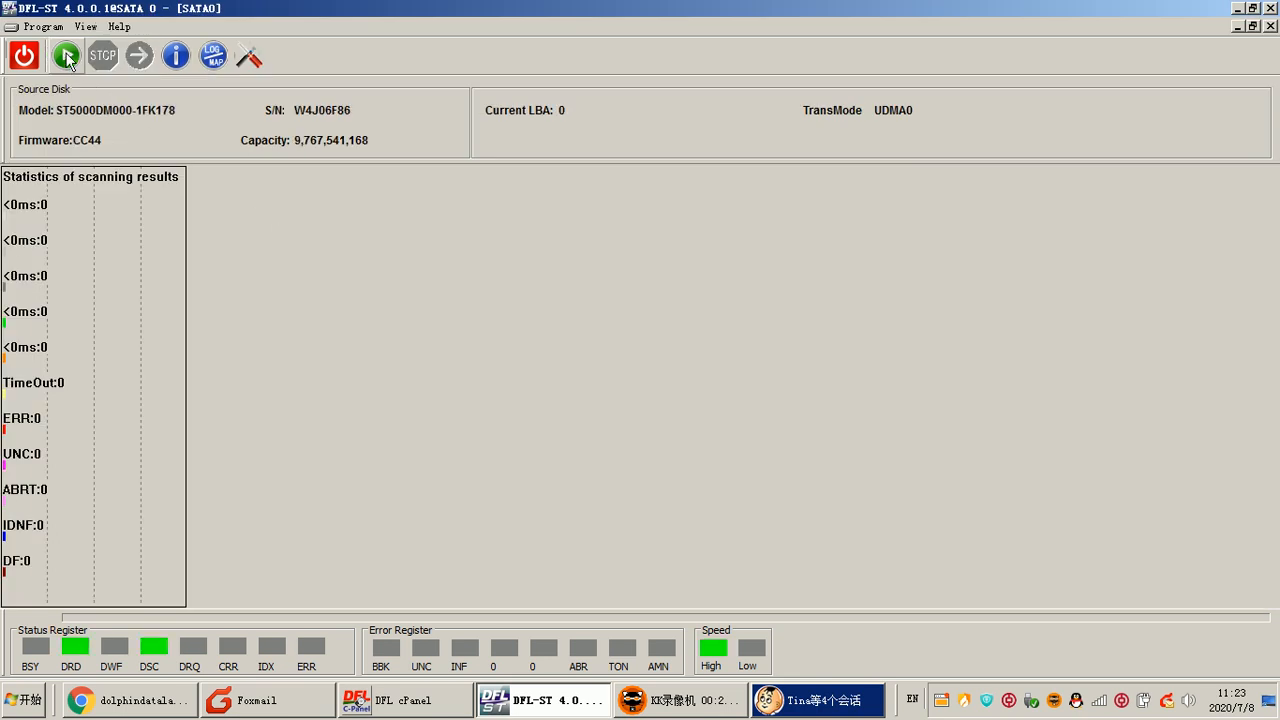
left_click(728, 586)
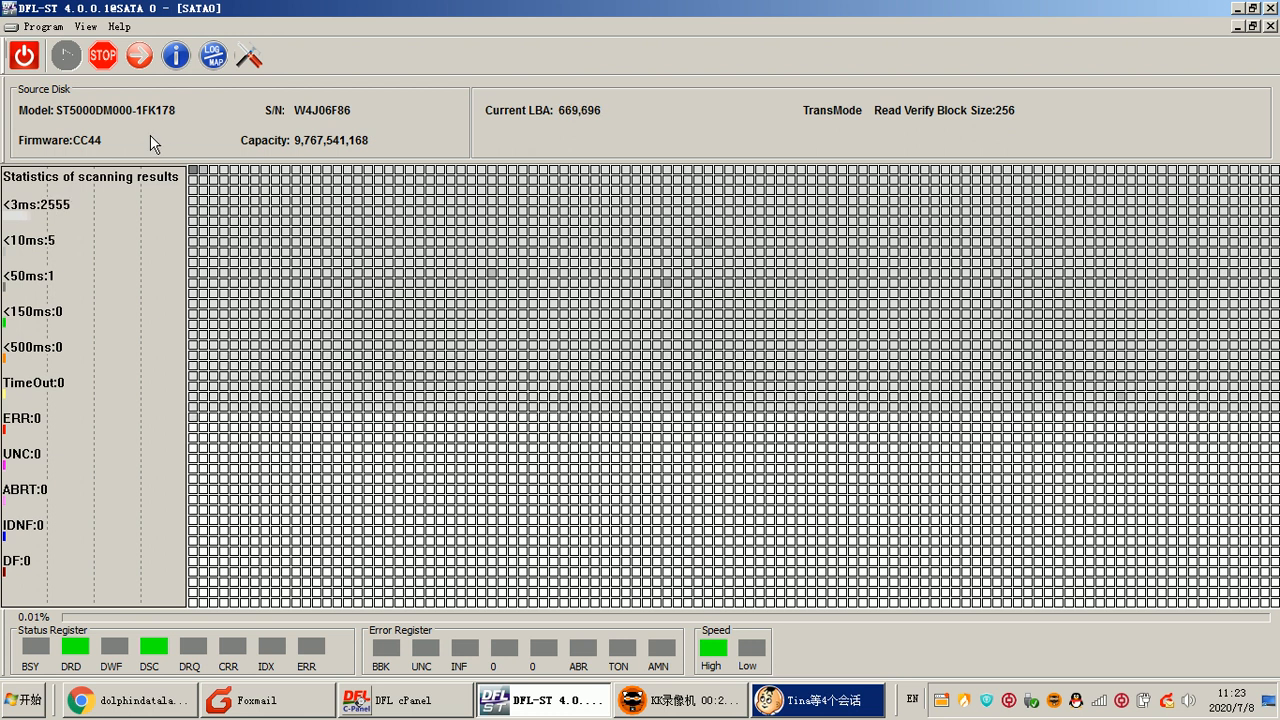
left_click(101, 60)
left_click(256, 64)
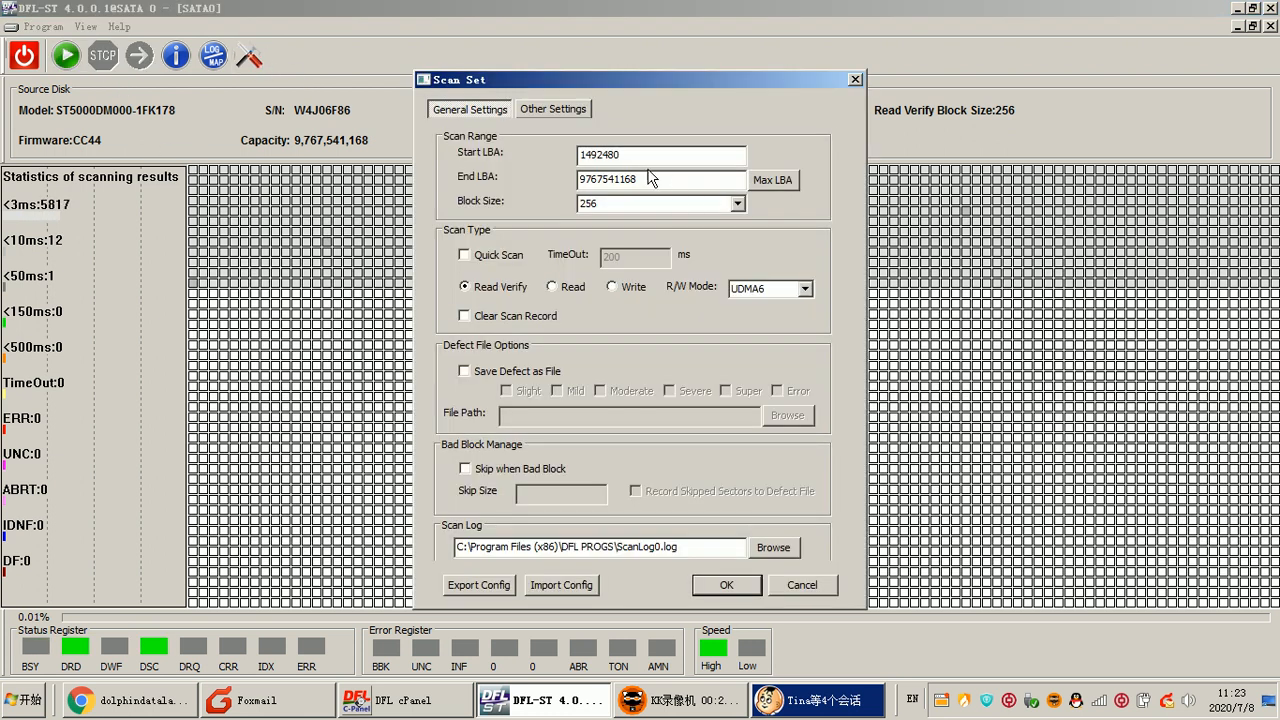
left_click_drag(632, 155, 463, 160)
type("9000000000")
left_click(464, 316)
left_click(752, 585)
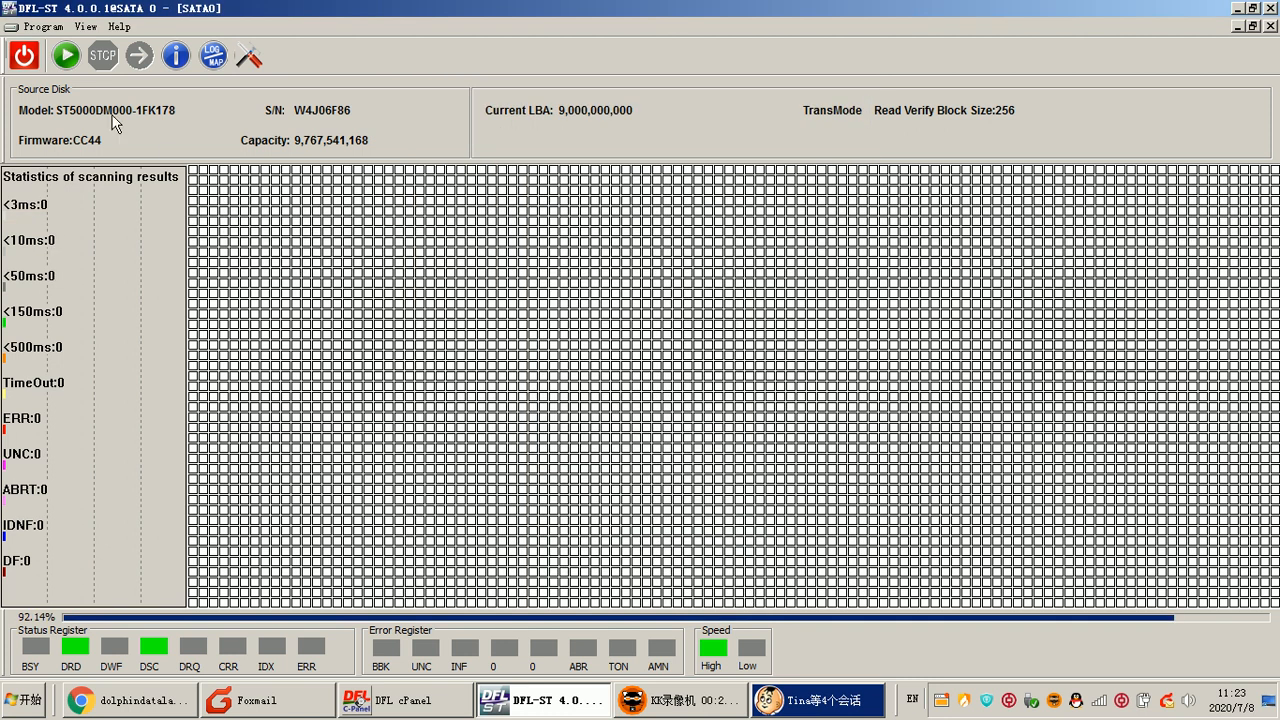
left_click(68, 57)
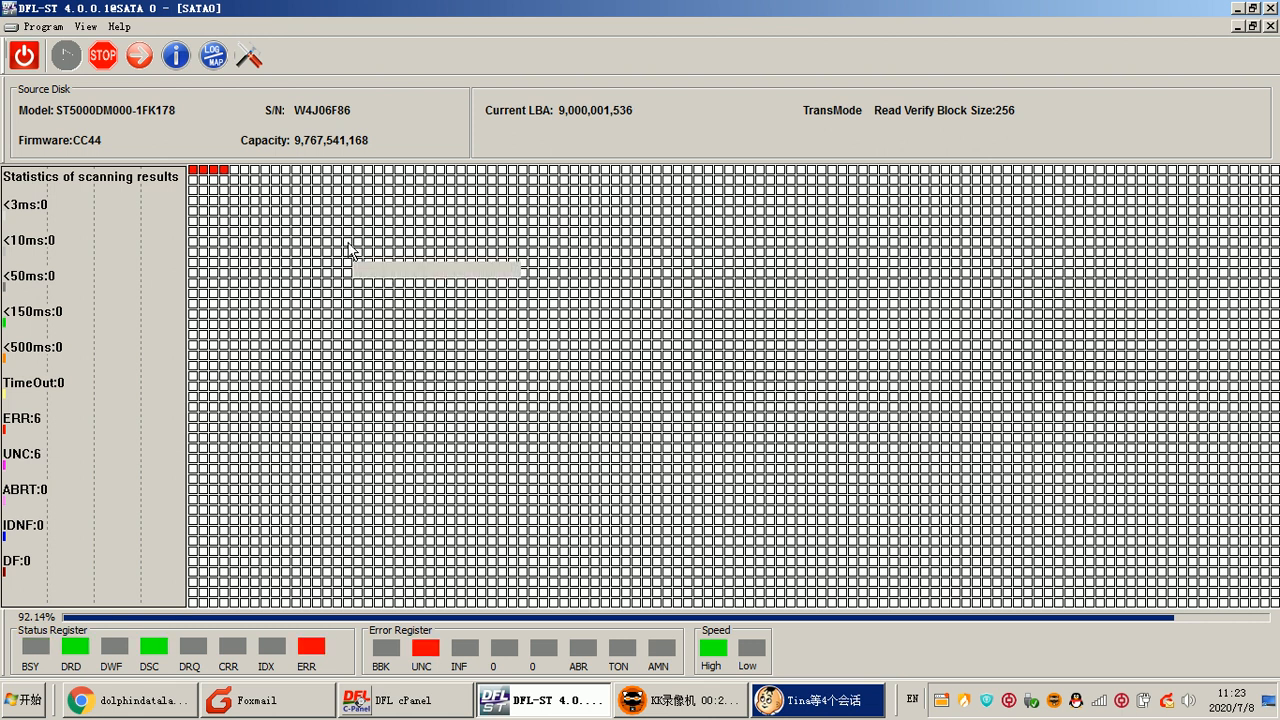
left_click(103, 58)
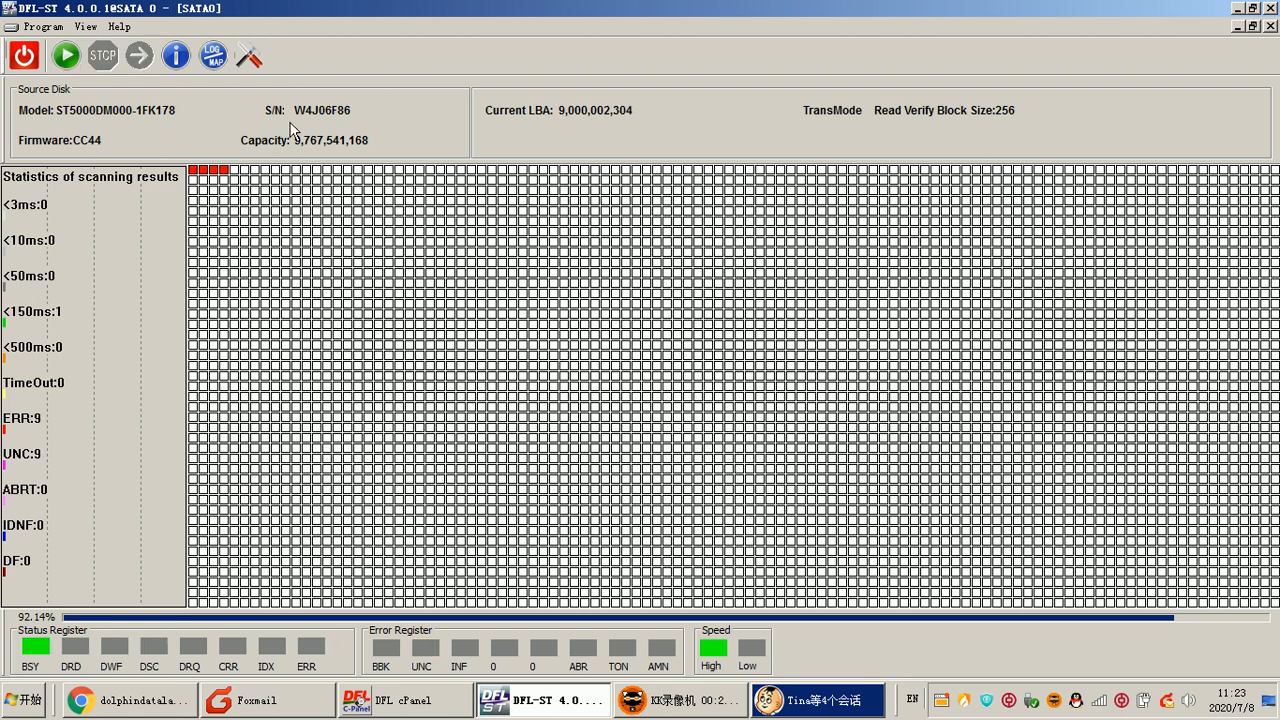
left_click(256, 59)
left_click_drag(590, 155, 551, 155)
type("5000002304")
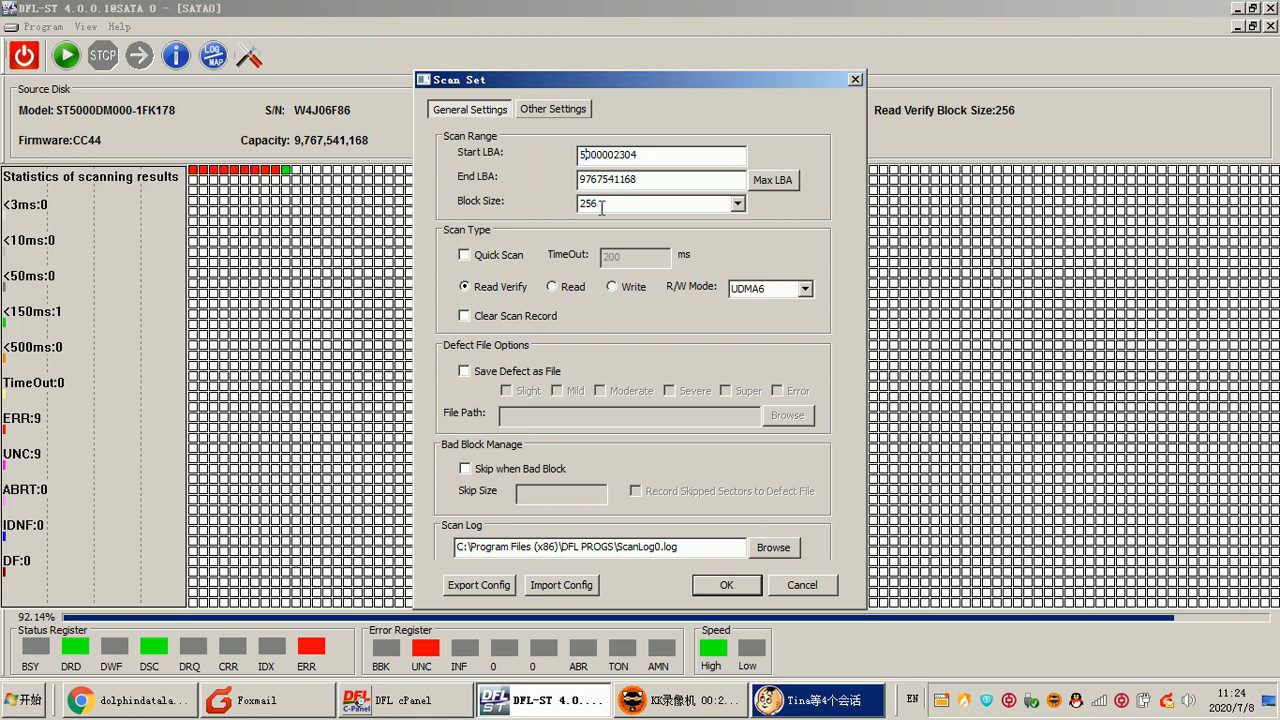
left_click(505, 318)
left_click(725, 590)
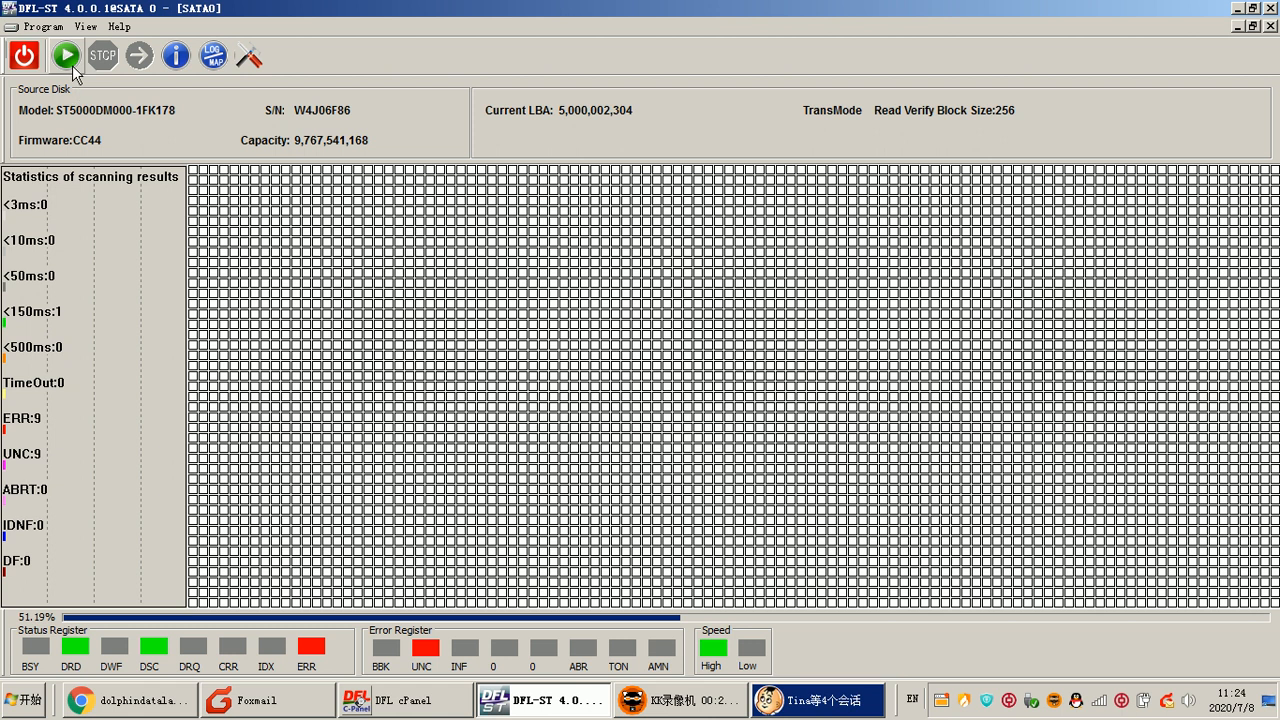
left_click(66, 55)
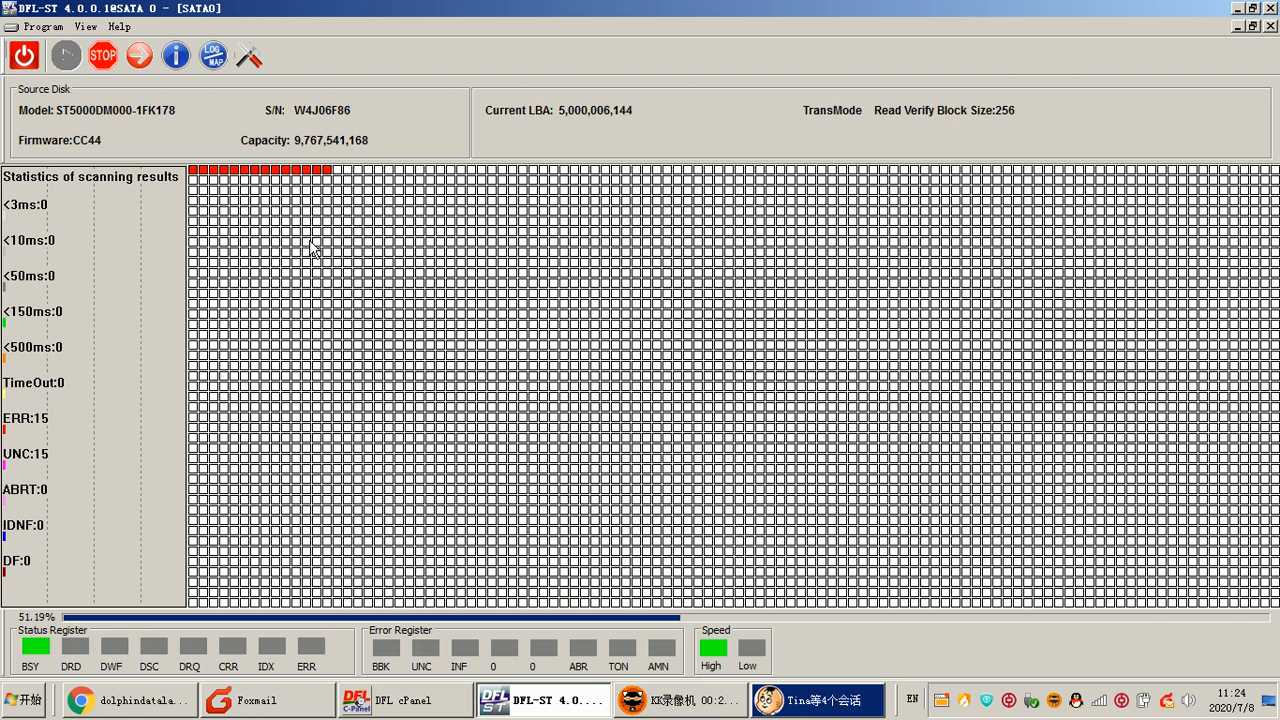
Step: Stop the running Read Verify scan, then open the scan settings and close them without changing the start LBA
left_click(103, 56)
left_click(248, 56)
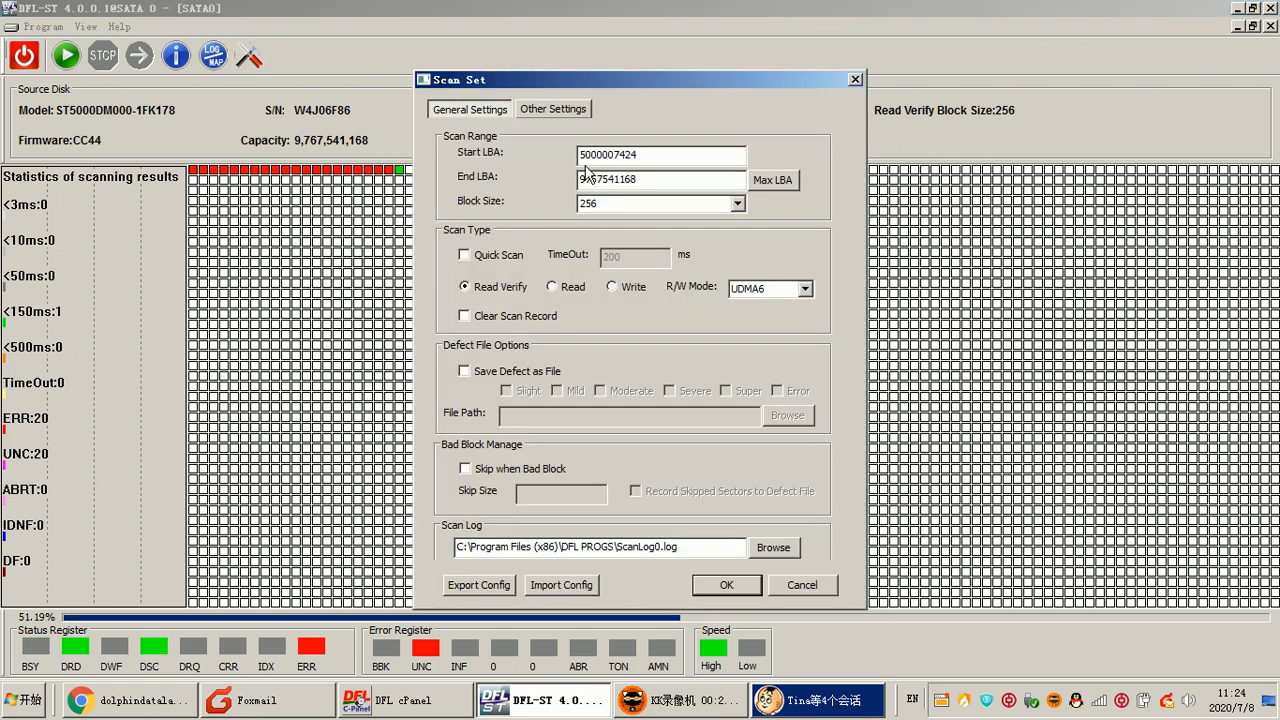
double_click(648, 155)
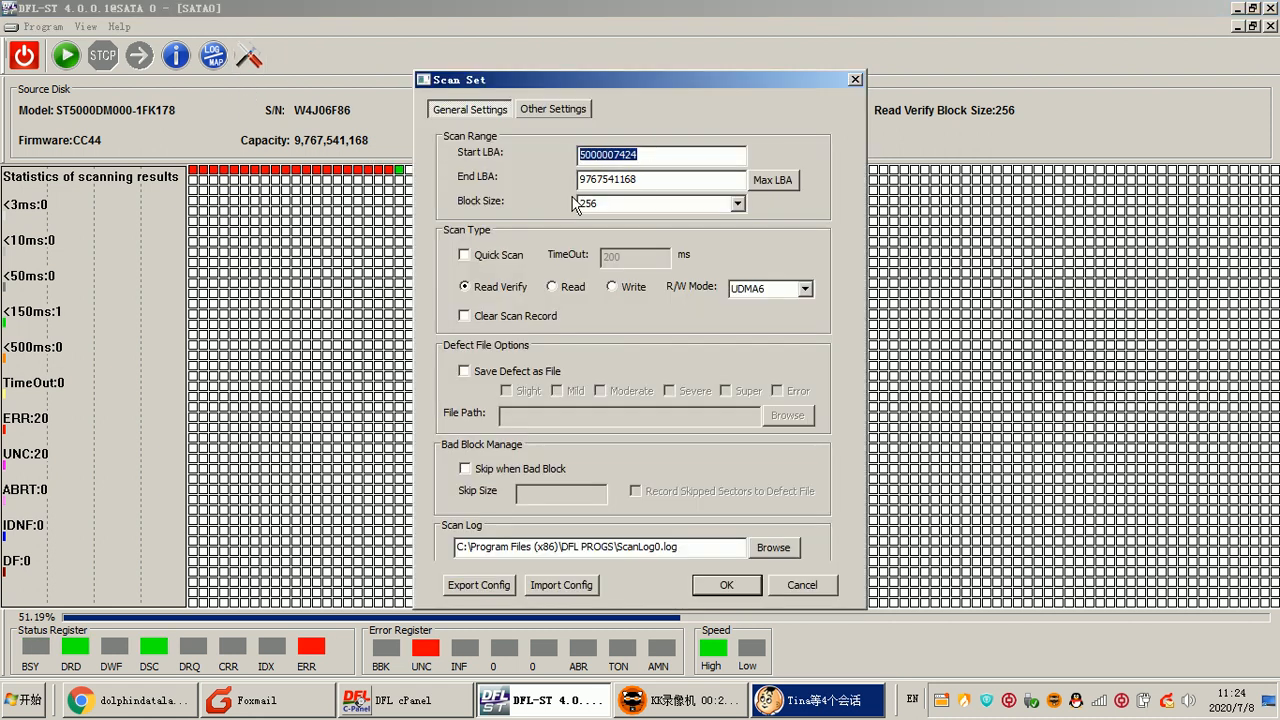
left_click(855, 79)
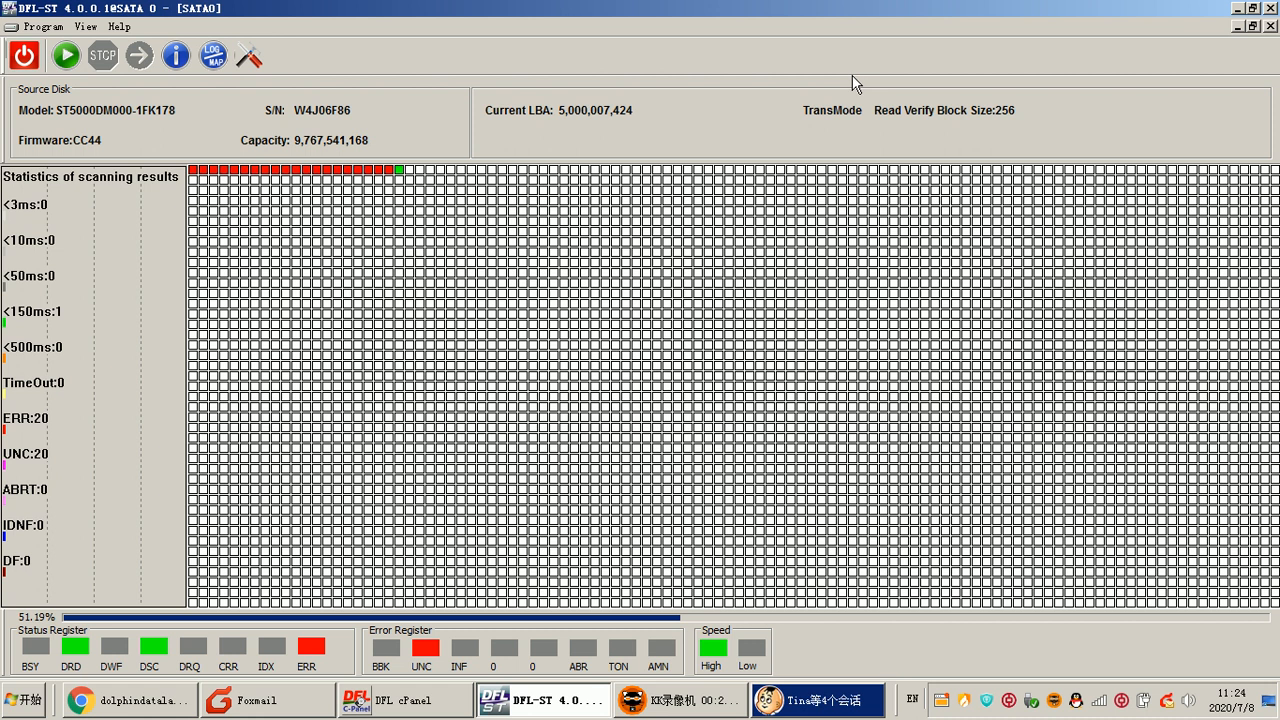
Step: Capture a screenshot of the scan results, covering the drive details, scan statistics and most of the block map
key("ctrl+alt+a")
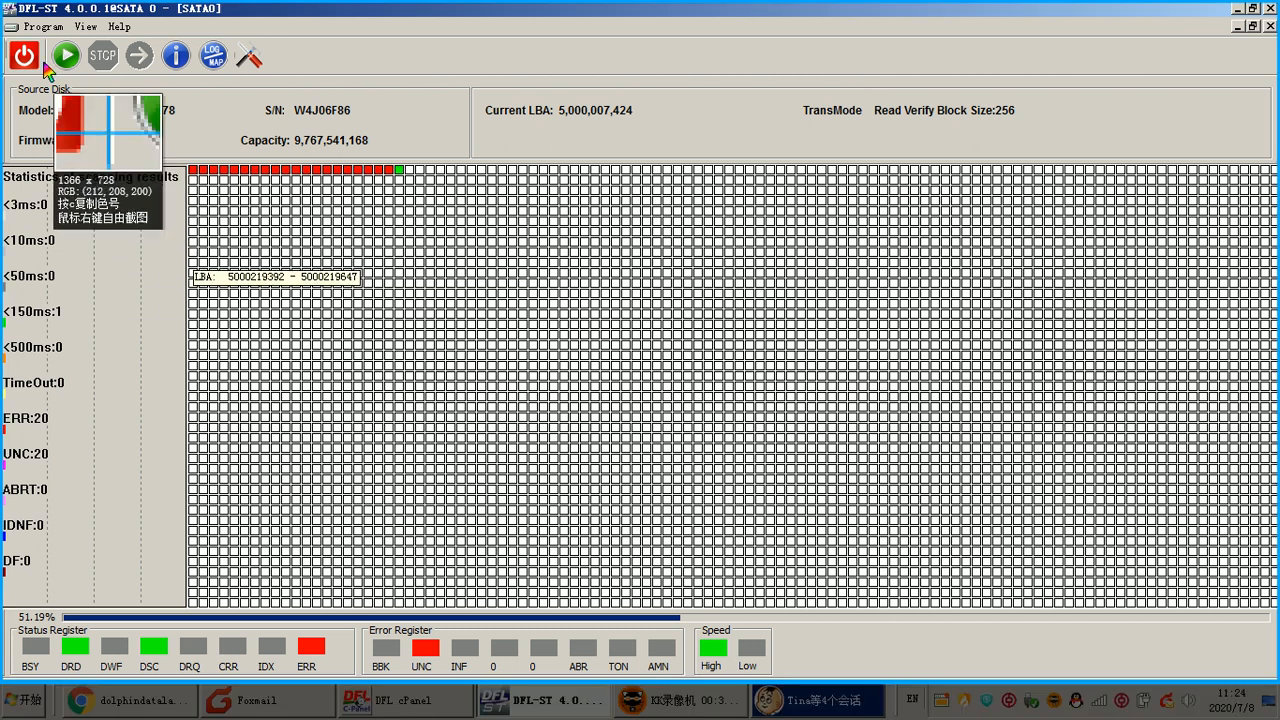
left_click_drag(1, 1, 943, 683)
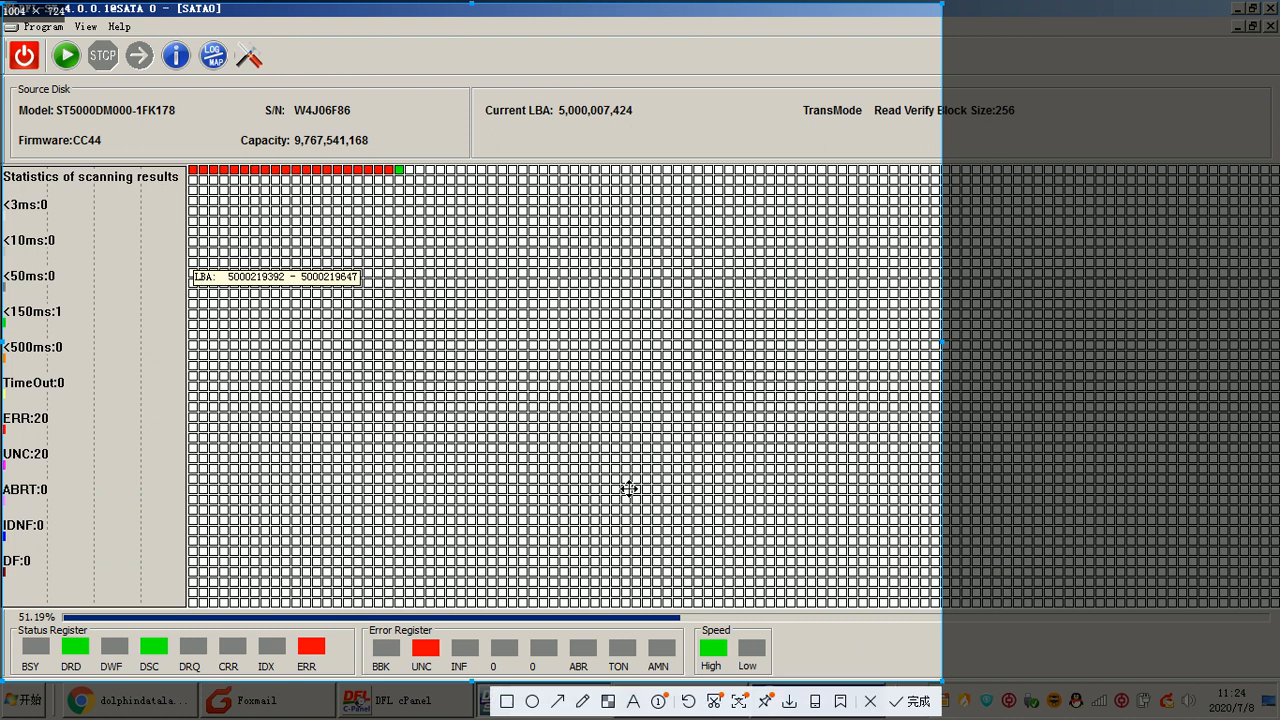
double_click(628, 489)
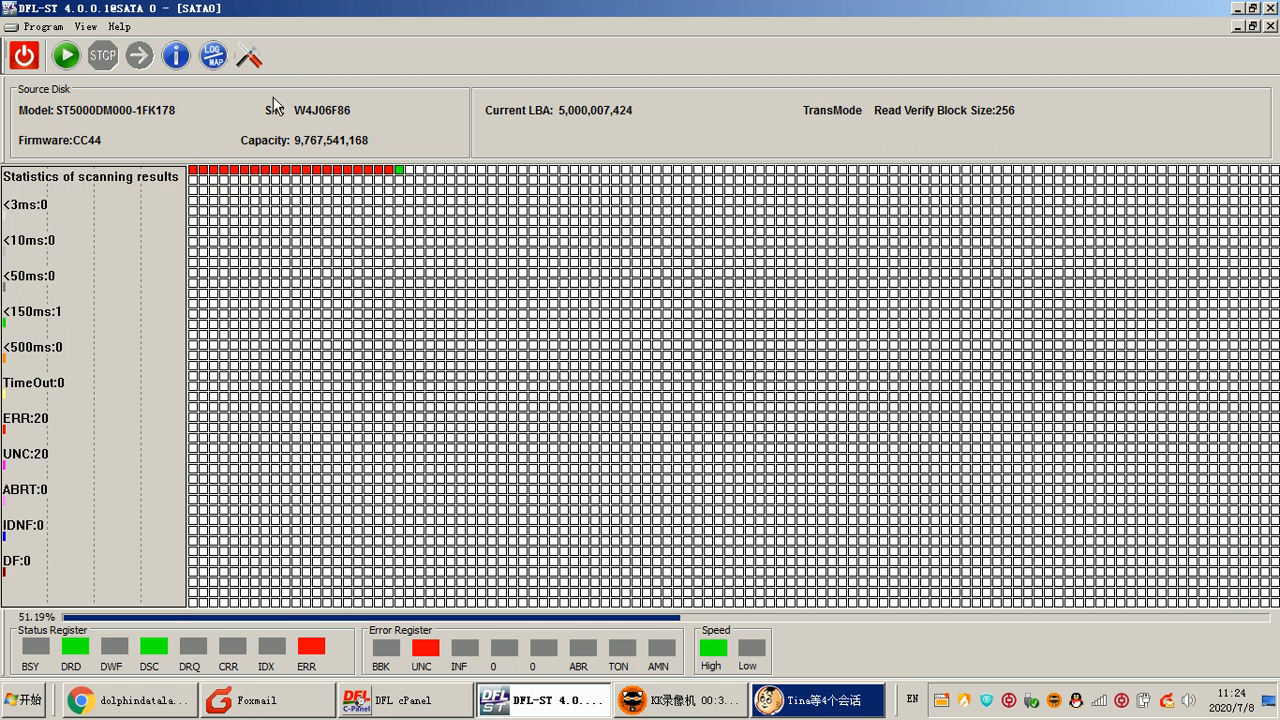
Step: Close the disk scan, obtain the drive's details and load its F3 firmware utility, skipping the remaining initialization
left_click(1267, 26)
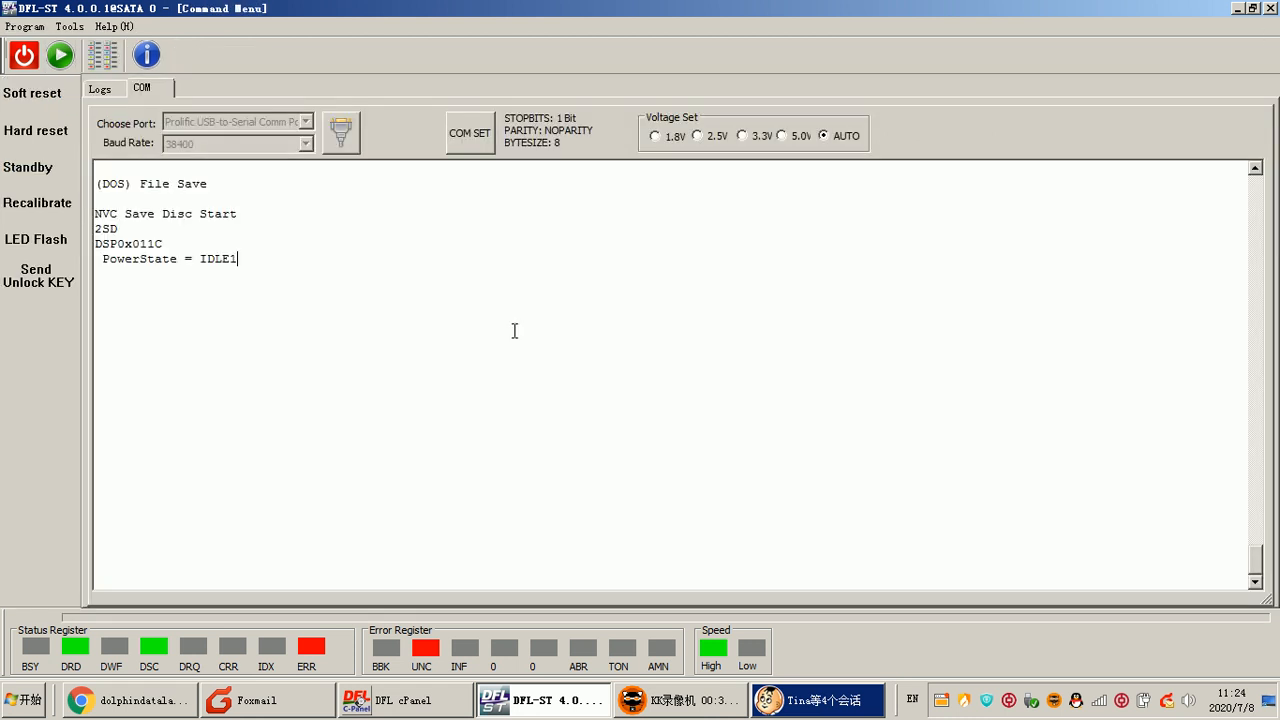
left_click(60, 55)
left_click(665, 340)
left_click(576, 596)
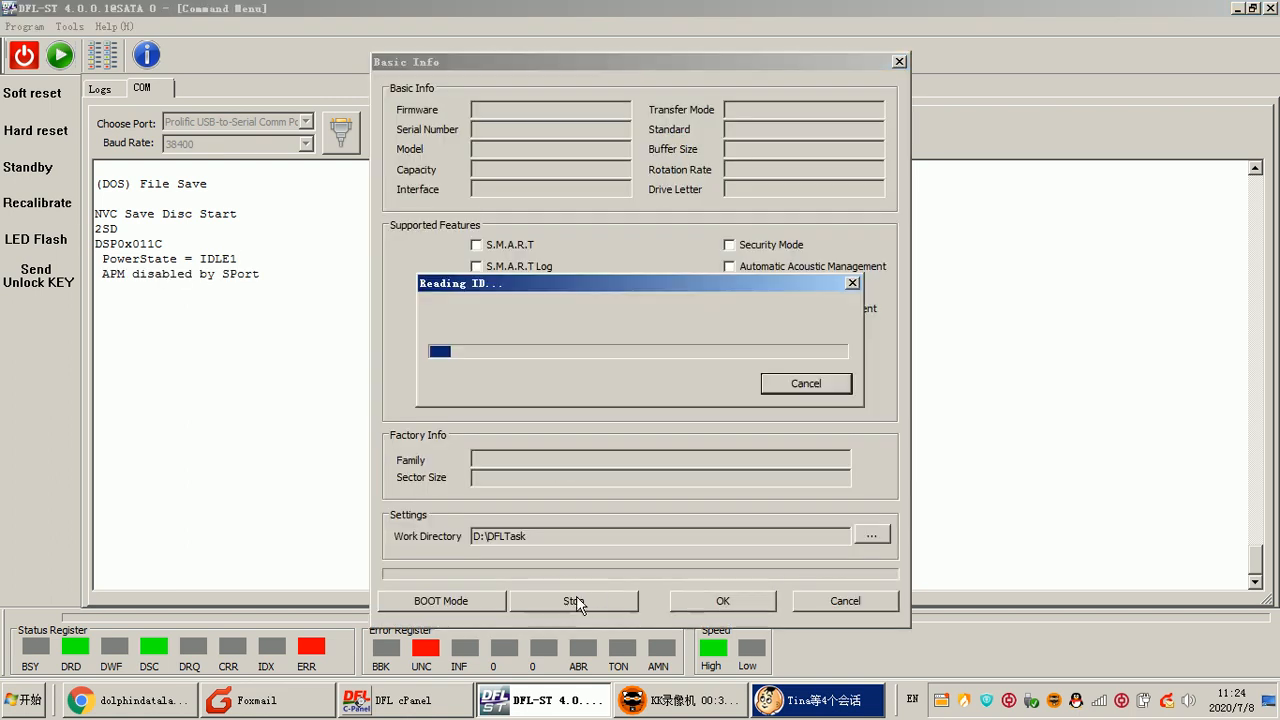
left_click(743, 604)
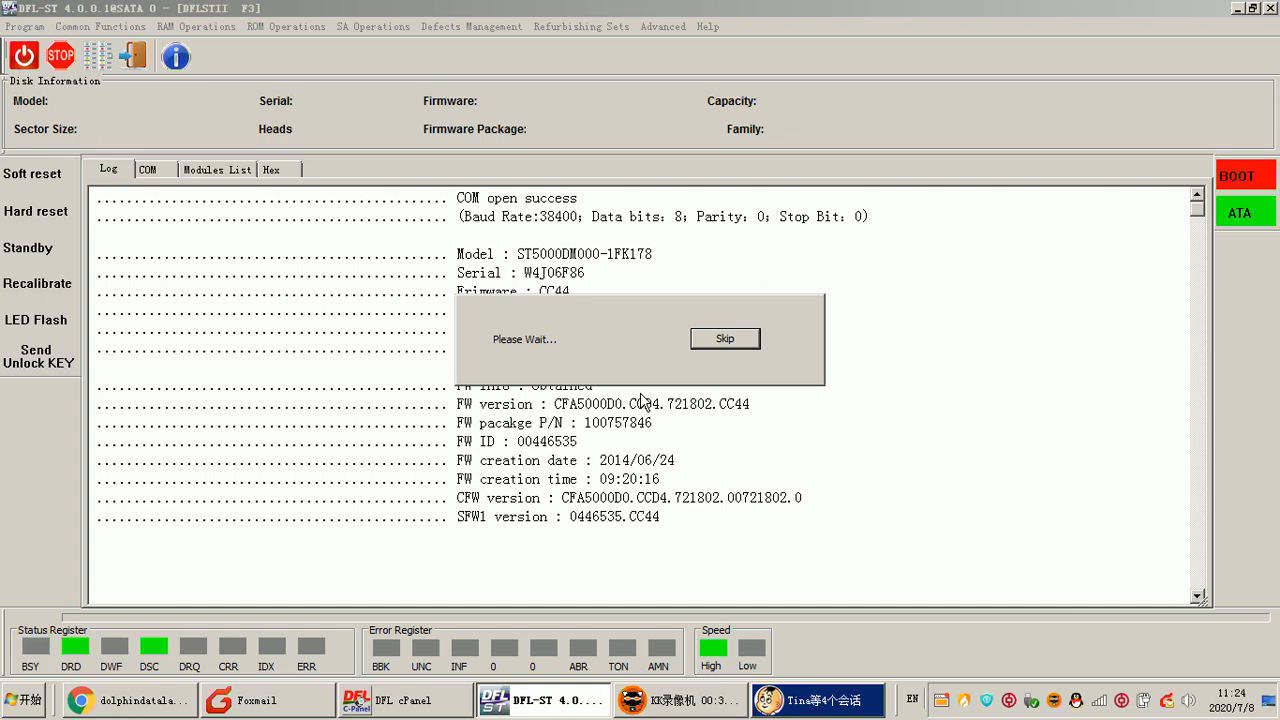
left_click(728, 342)
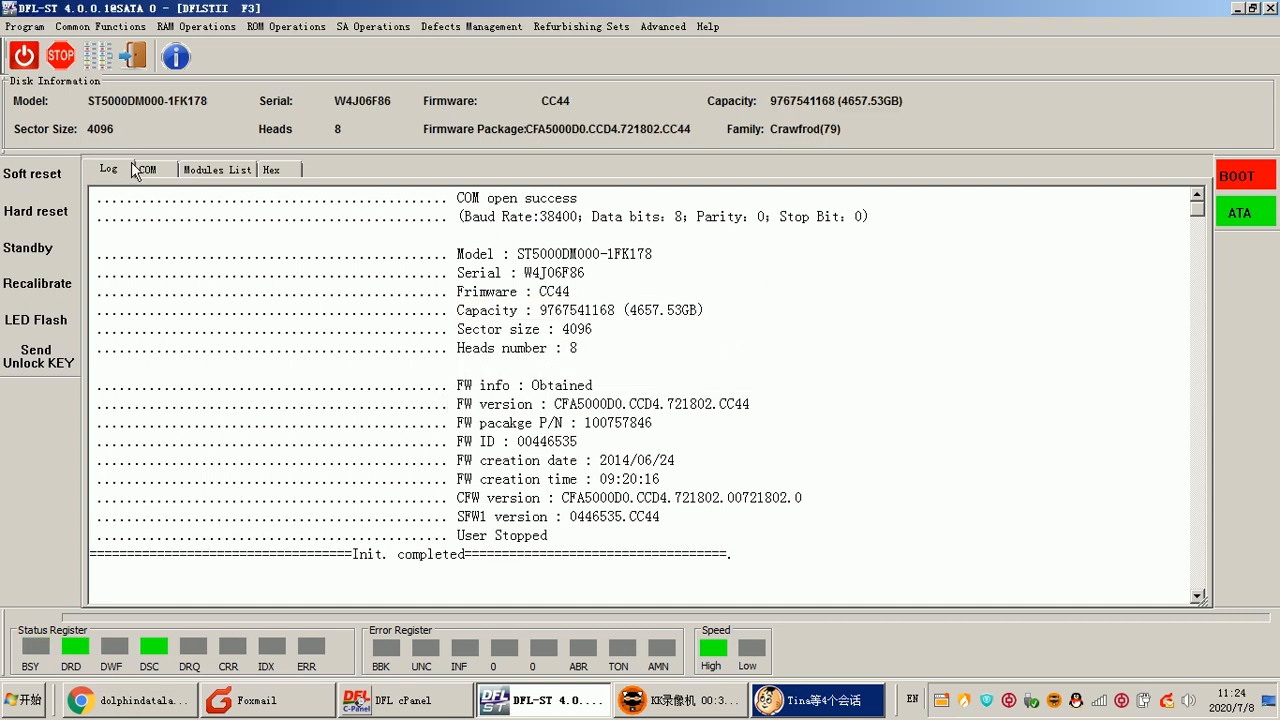
Step: Enter ASCII diagnostic mode in the serial terminal with Ctrl+Z, and send Ctrl+L to lock the diagnostic port
left_click(170, 170)
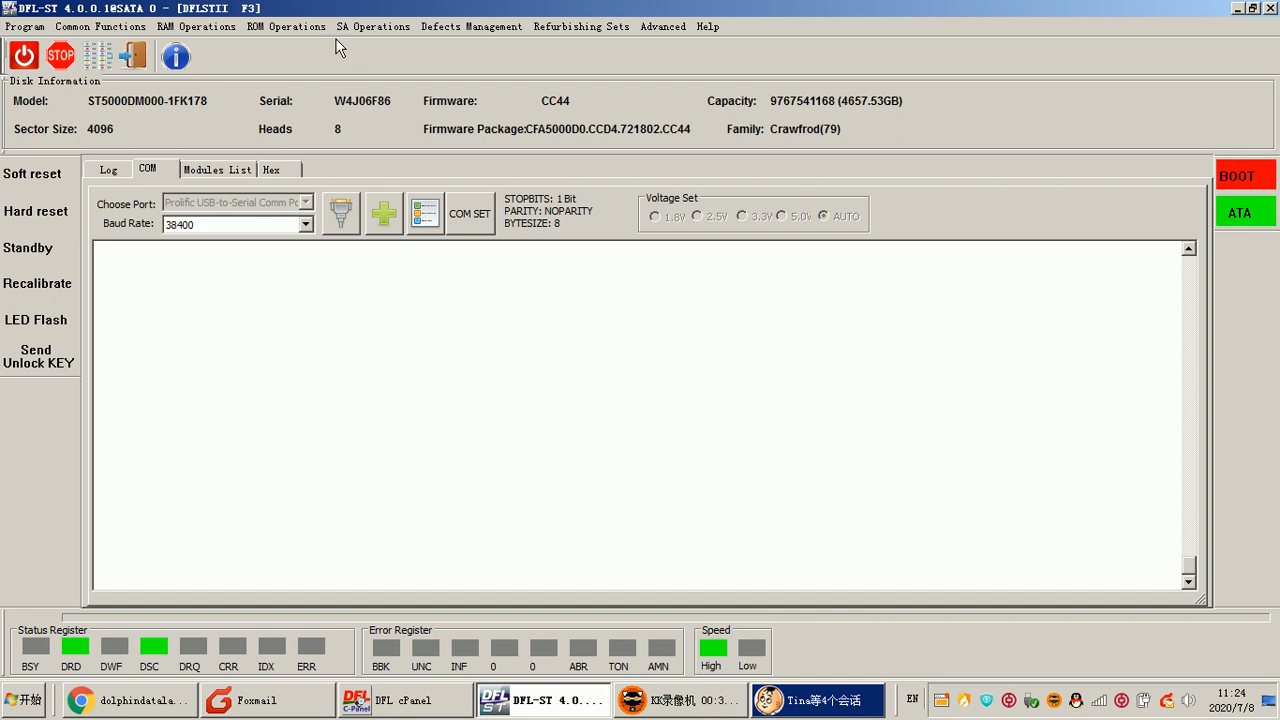
left_click(366, 27)
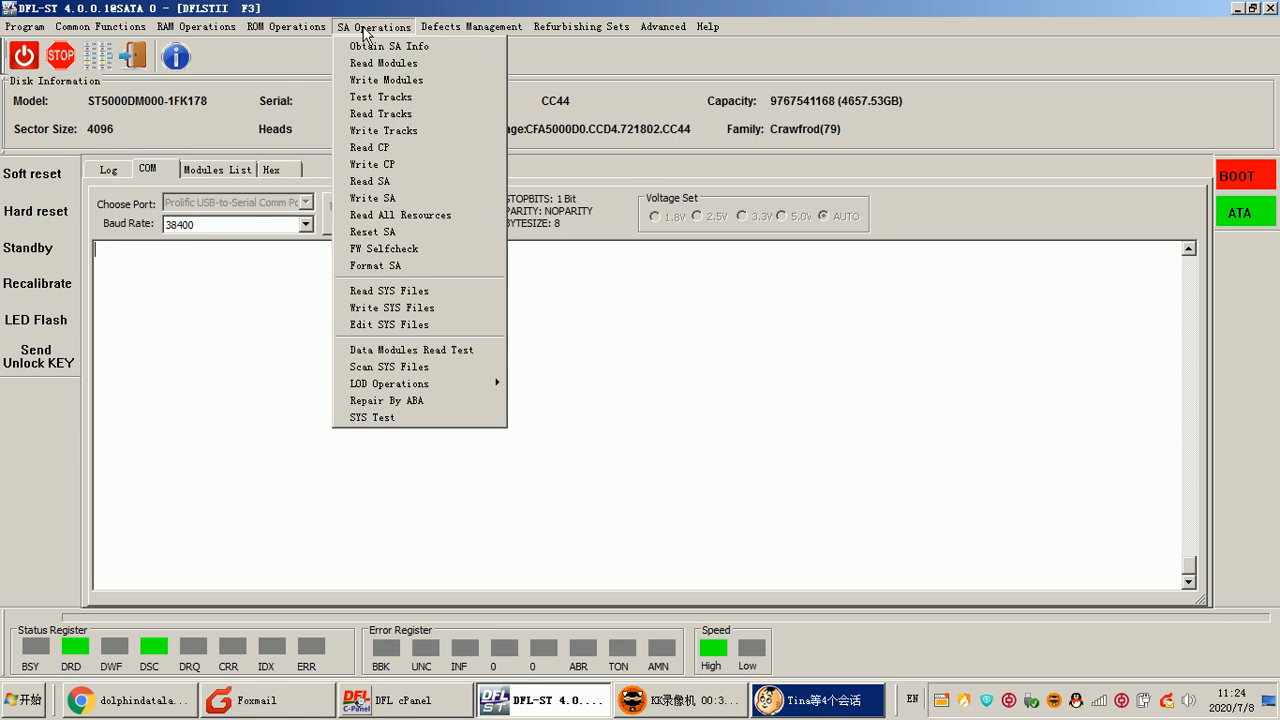
left_click(222, 316)
key("ctrl+z")
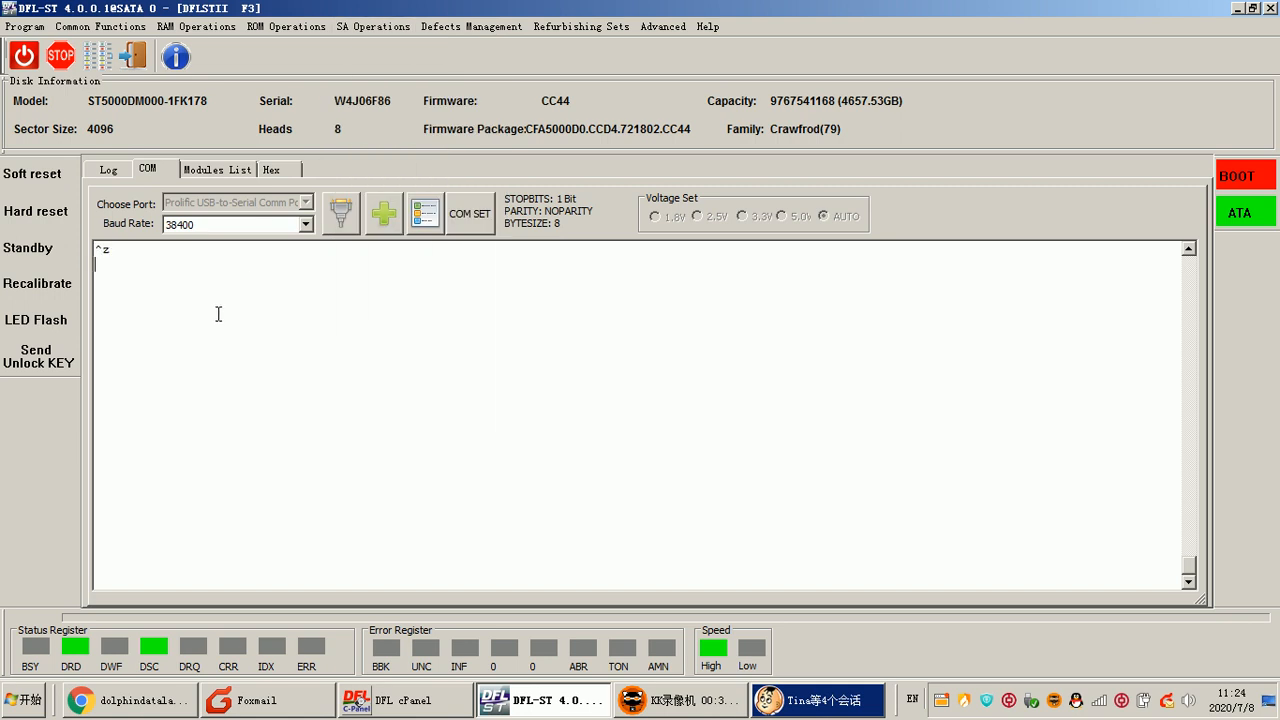
key("ctrl+z")
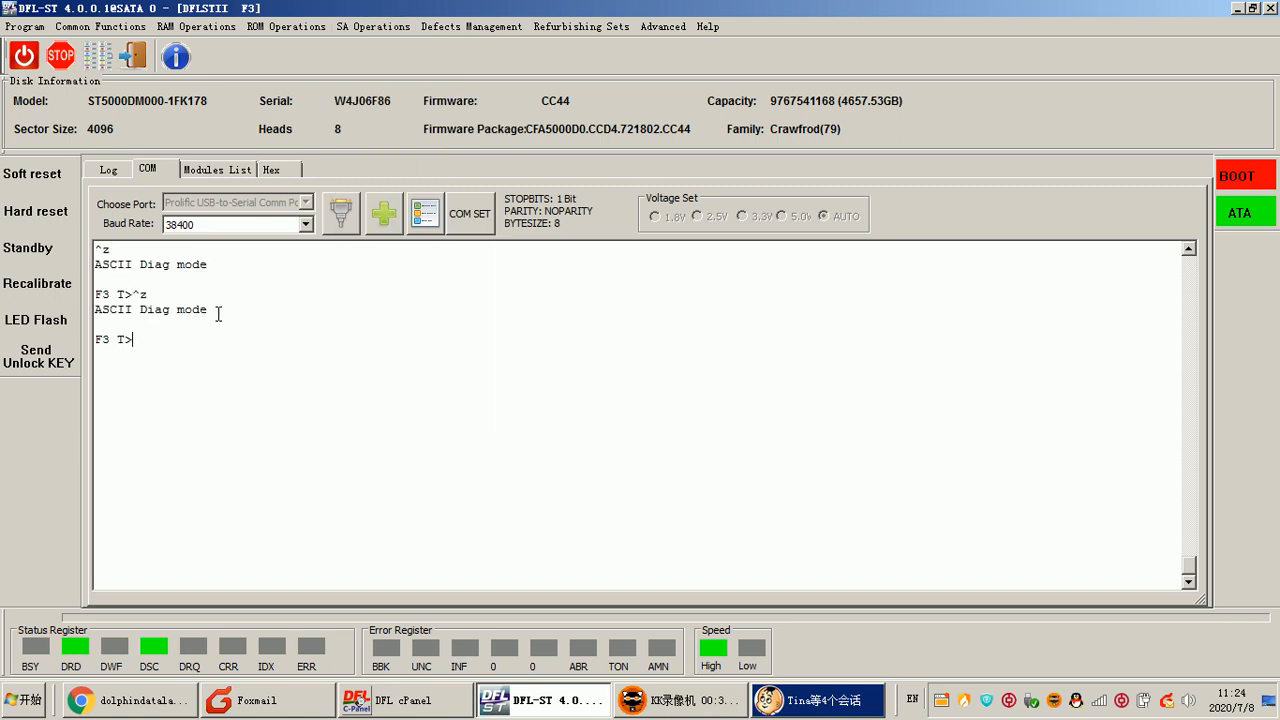
key("ctrl+l")
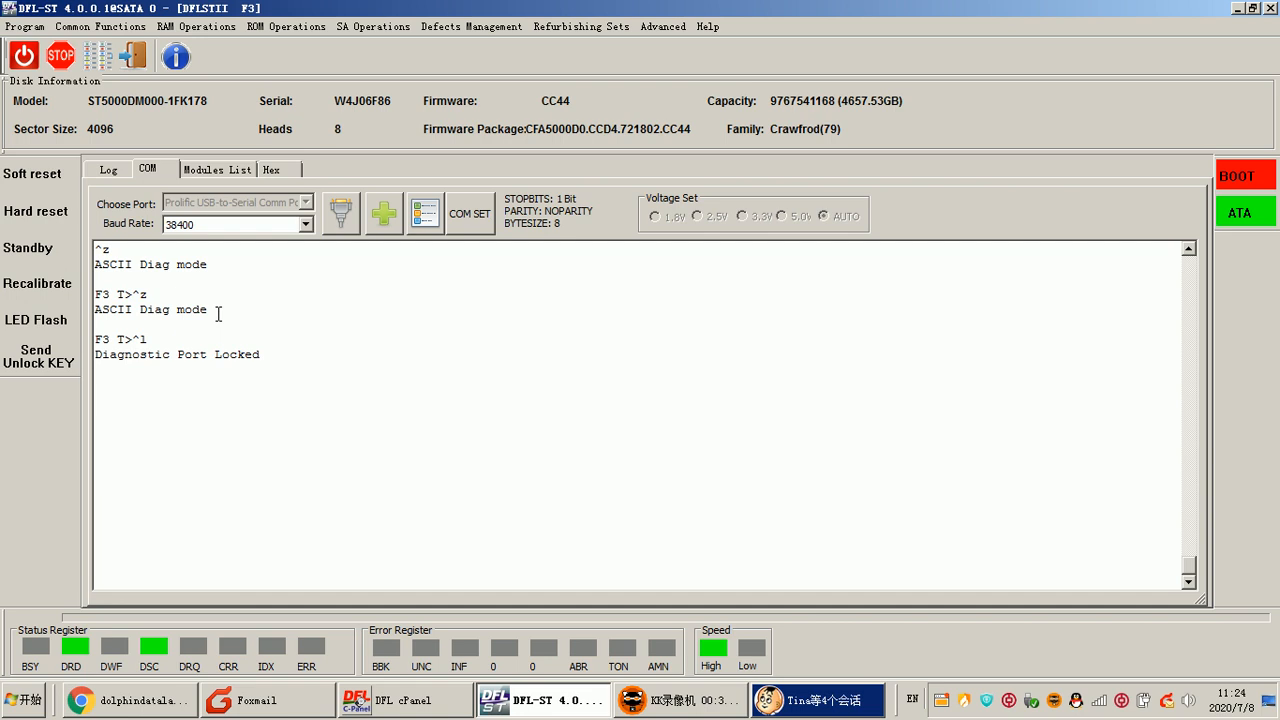
Step: Power cycle the drive, clear the terminal output and send the unlock key during startup
left_click(28, 58)
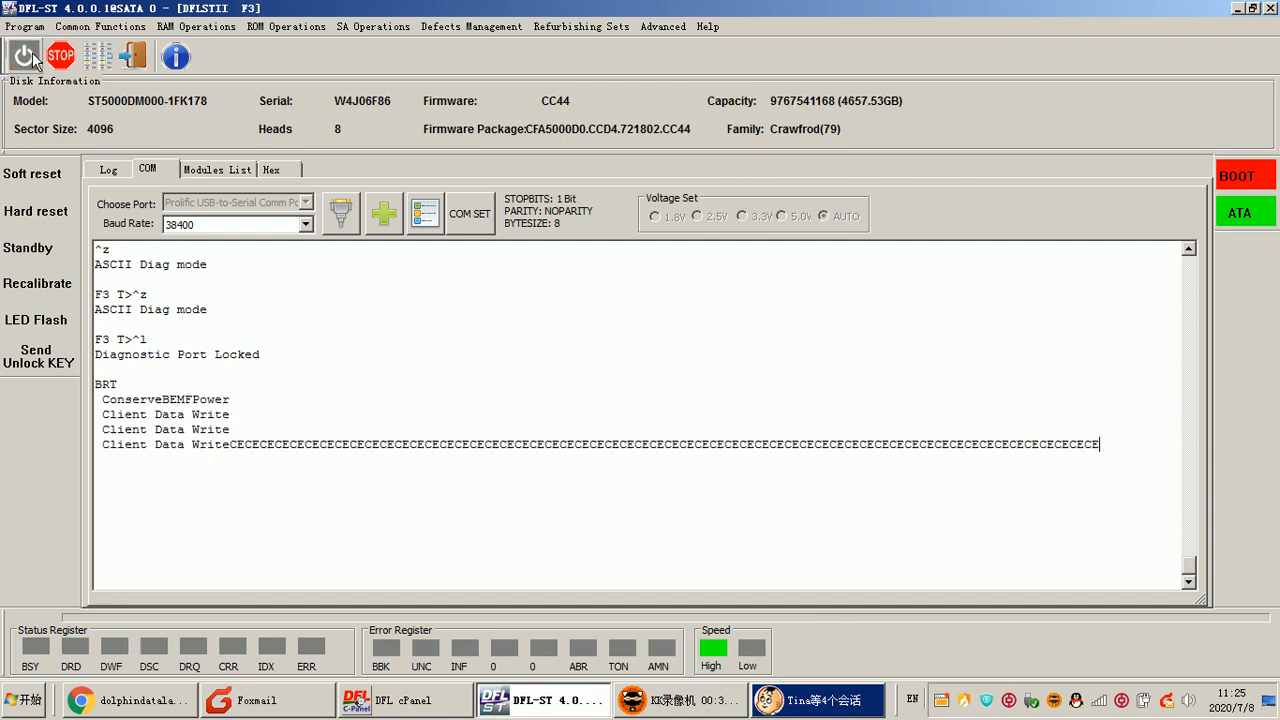
right_click(269, 370)
left_click(312, 378)
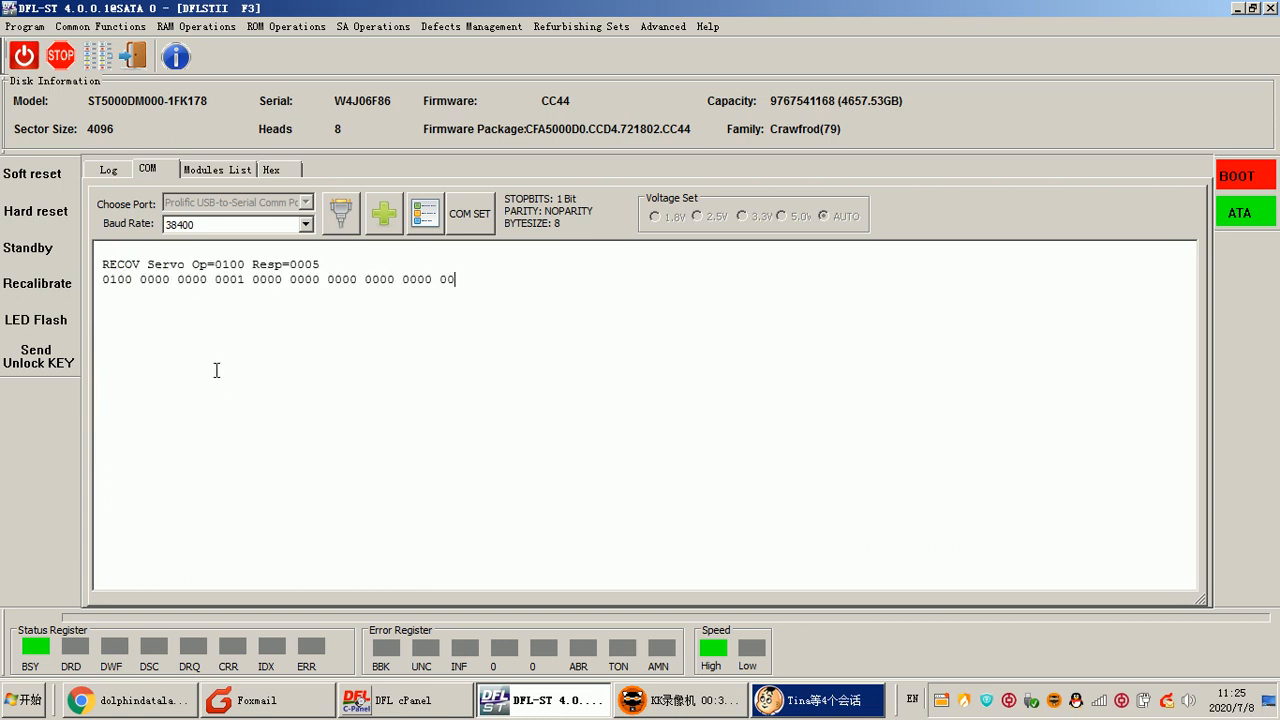
left_click(56, 364)
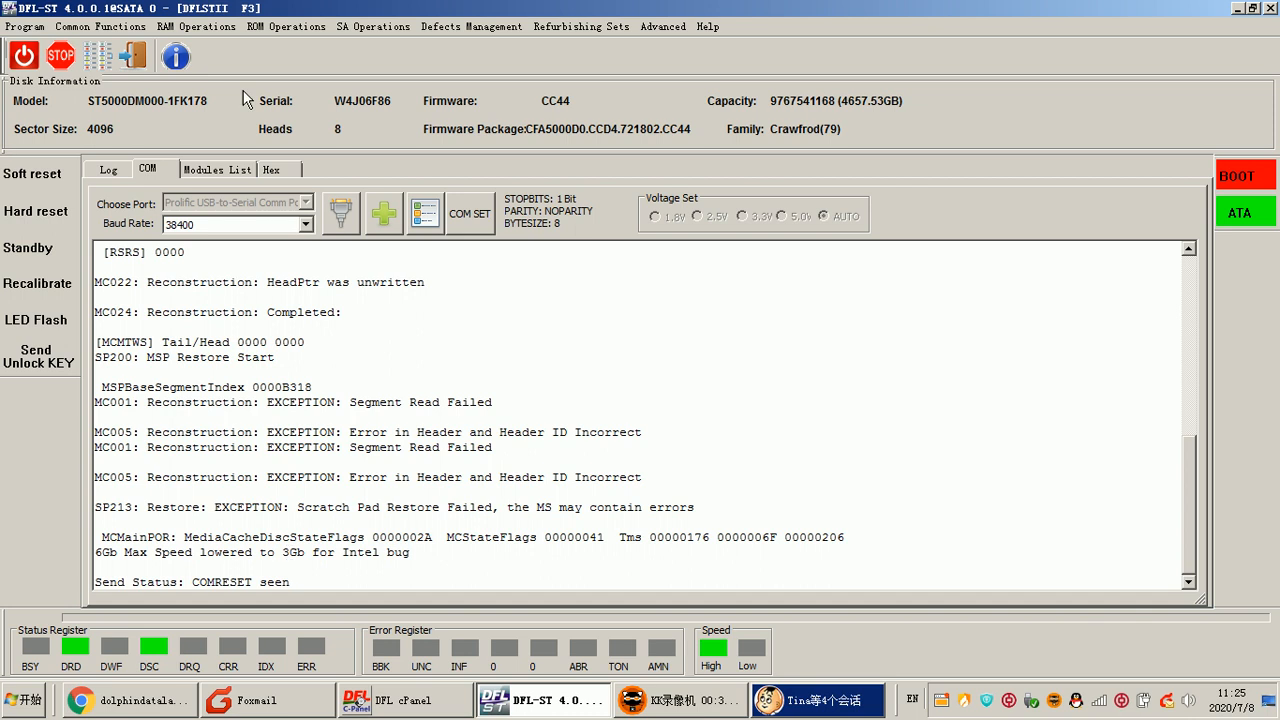
Step: Exit the F3 firmware utility and load it again after obtaining the drive's details
left_click(138, 56)
left_click(62, 57)
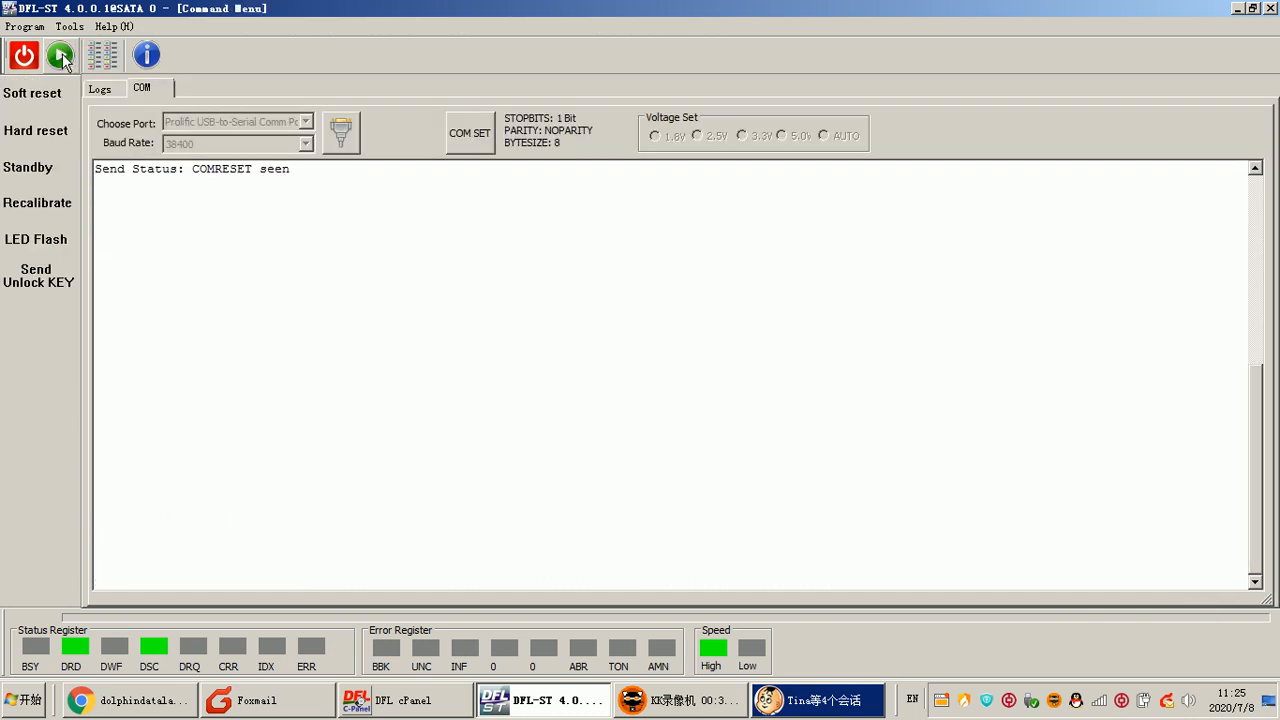
left_click(650, 350)
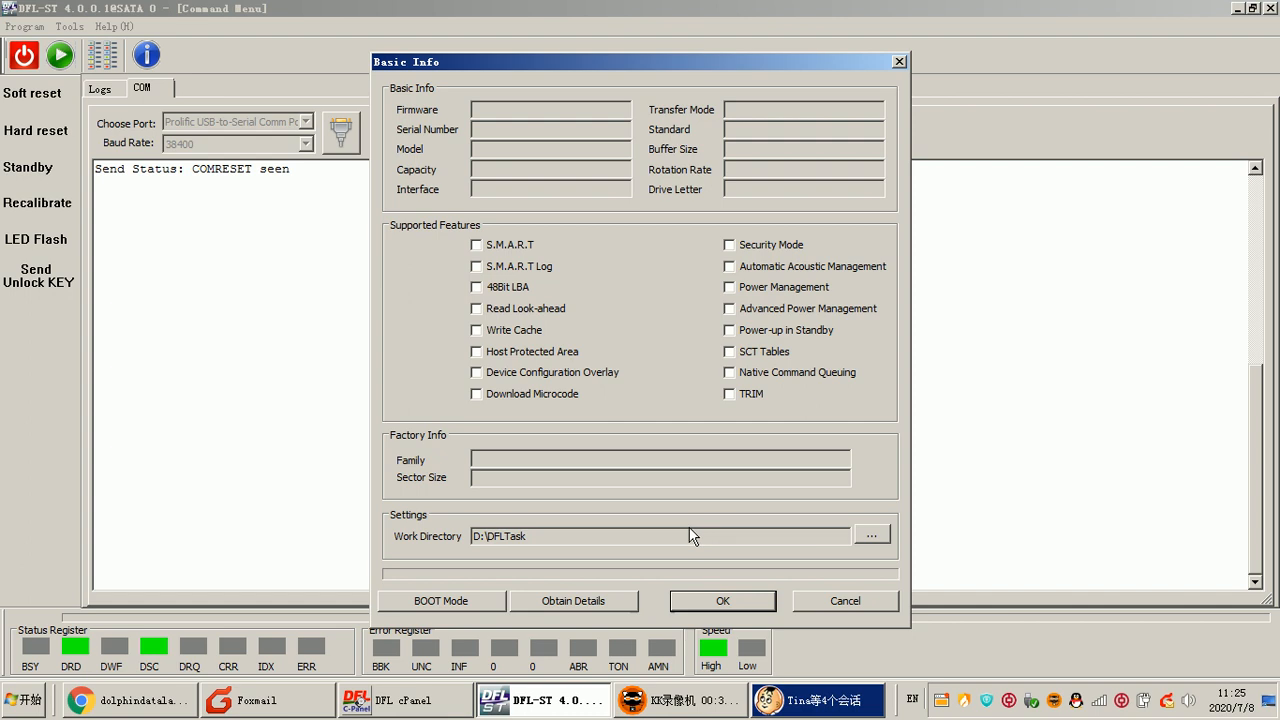
left_click(604, 600)
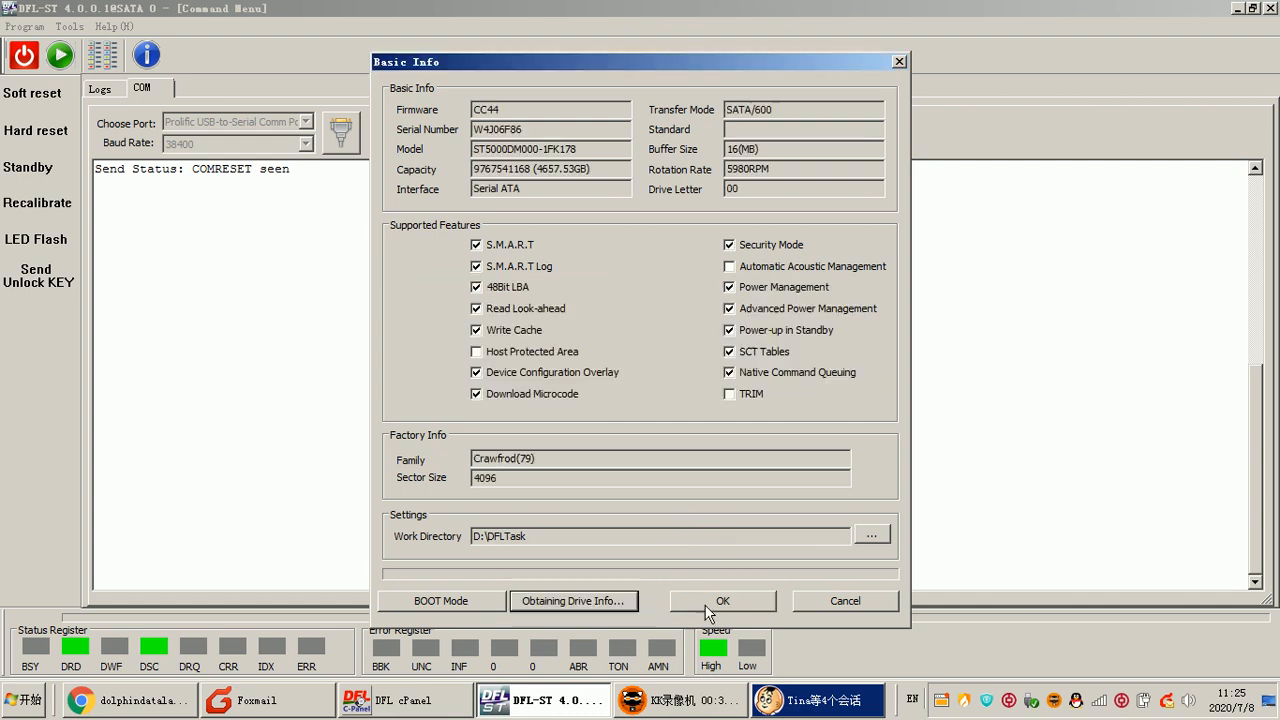
left_click(738, 603)
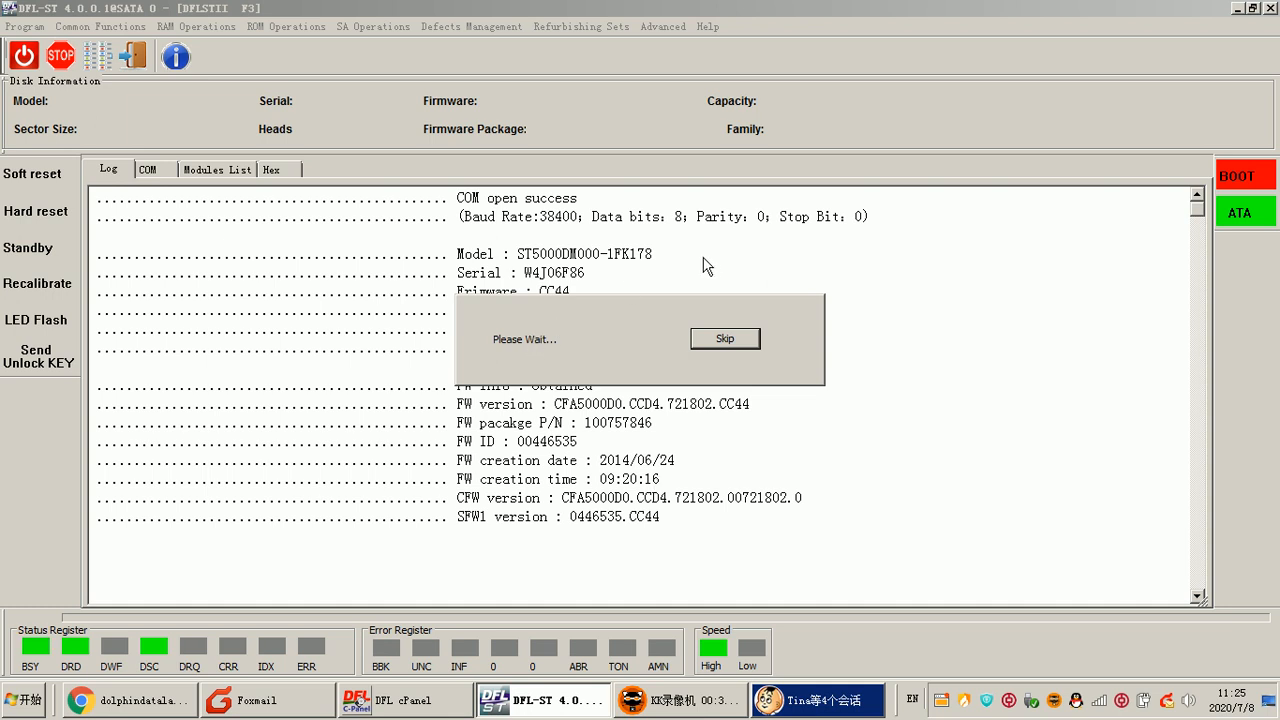
left_click(741, 344)
Step: Check the initialization log, the serial terminal output and the list of firmware modules
left_click(222, 170)
left_click(134, 170)
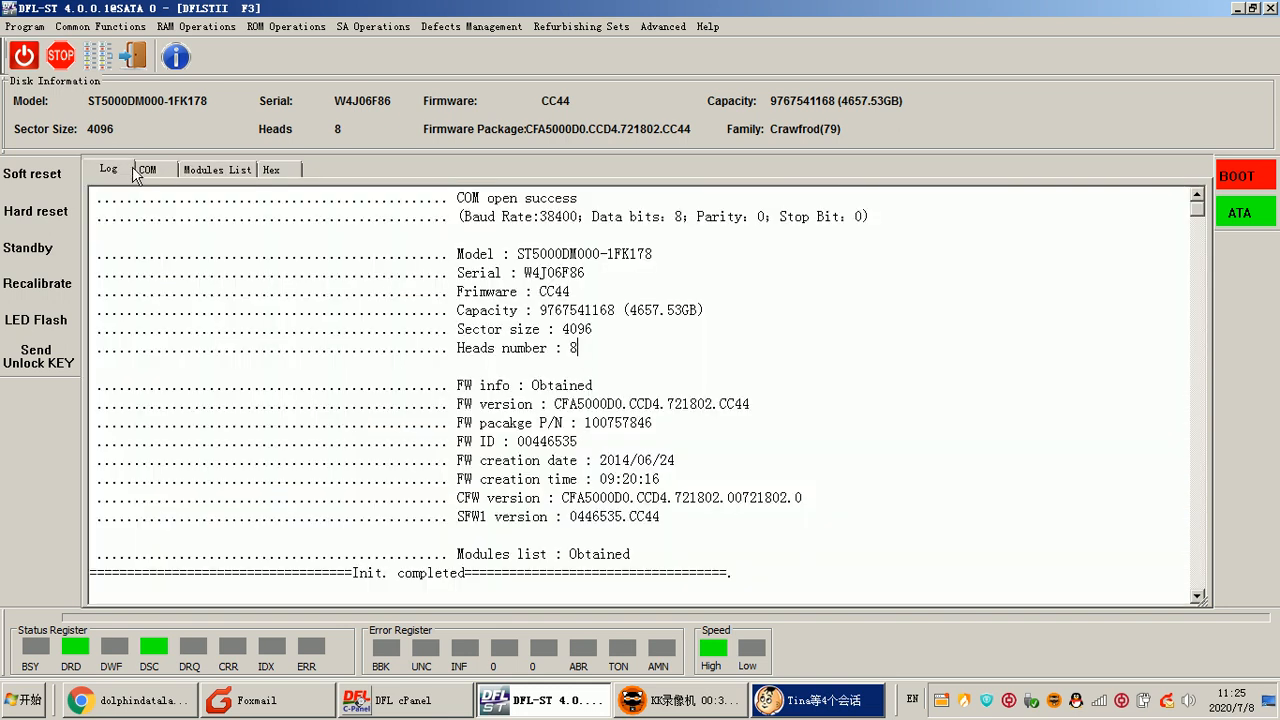
left_click(140, 170)
left_click(217, 170)
left_click(152, 168)
left_click(198, 168)
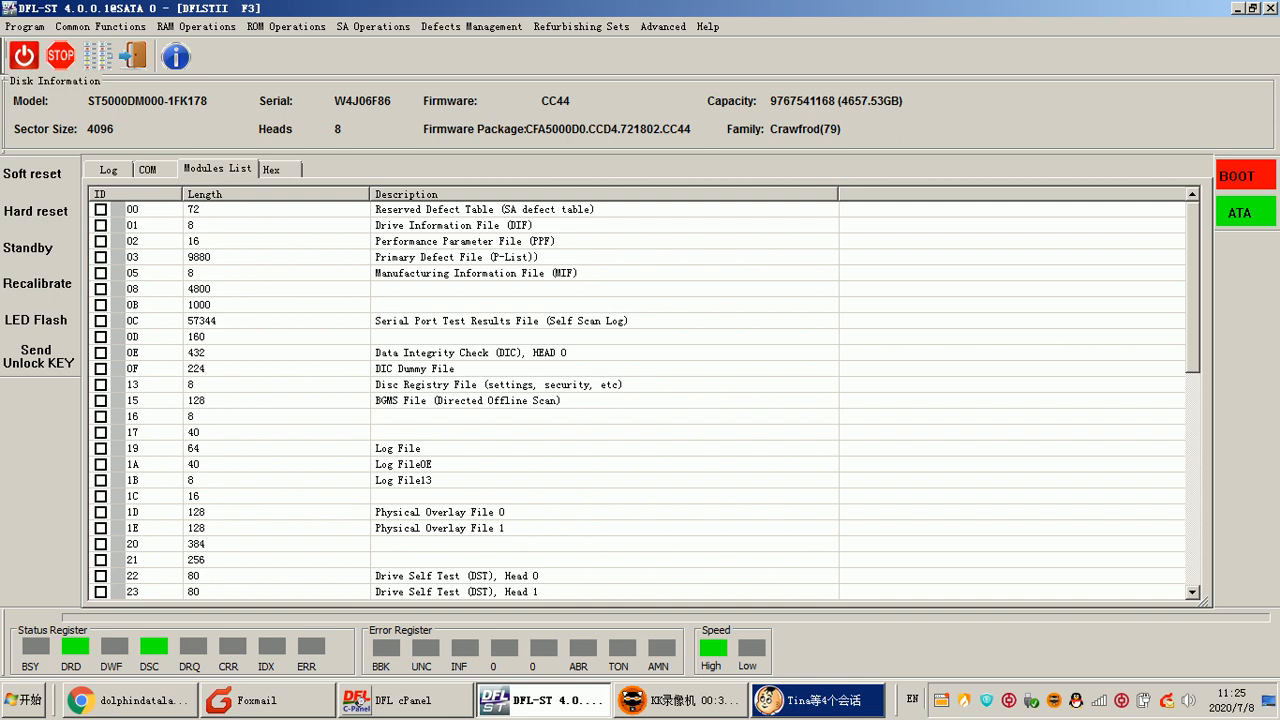
Step: Enter ASCII diagnostic mode in the serial terminal with Ctrl+Z and switch it to ESLIP mode with Ctrl+T
left_click(142, 170)
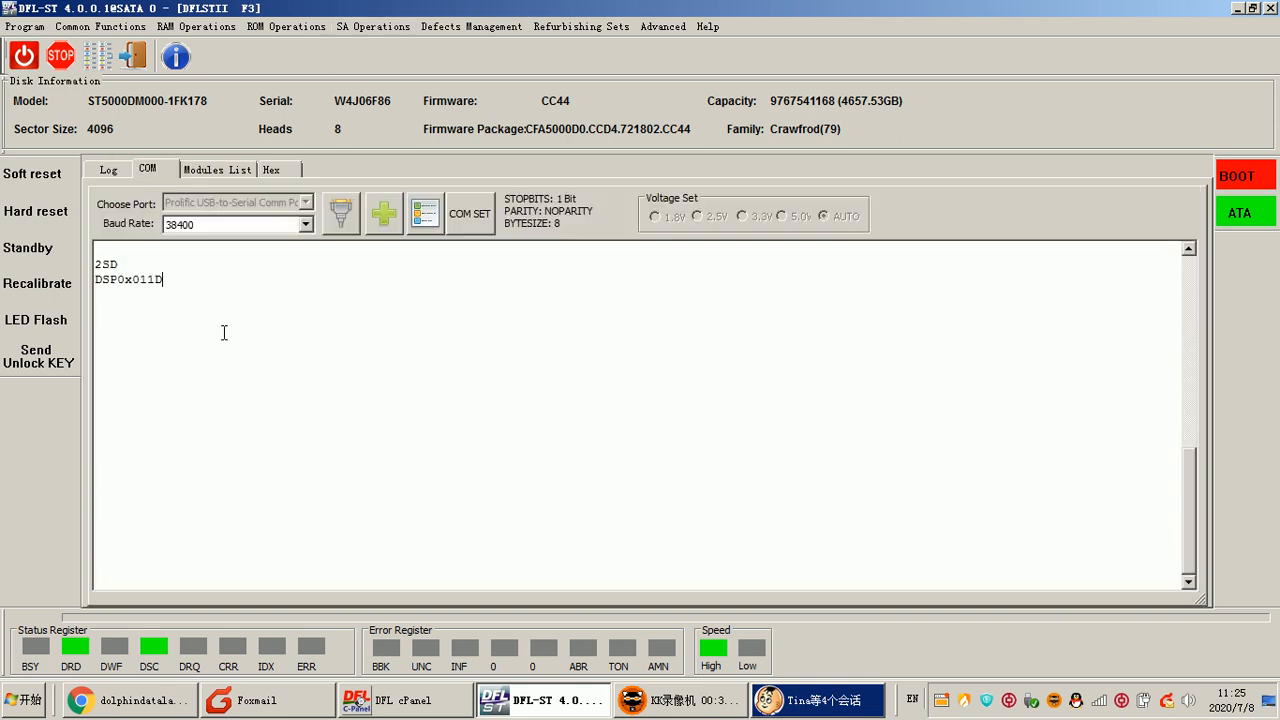
key("ctrl+z")
key("ctrl+t")
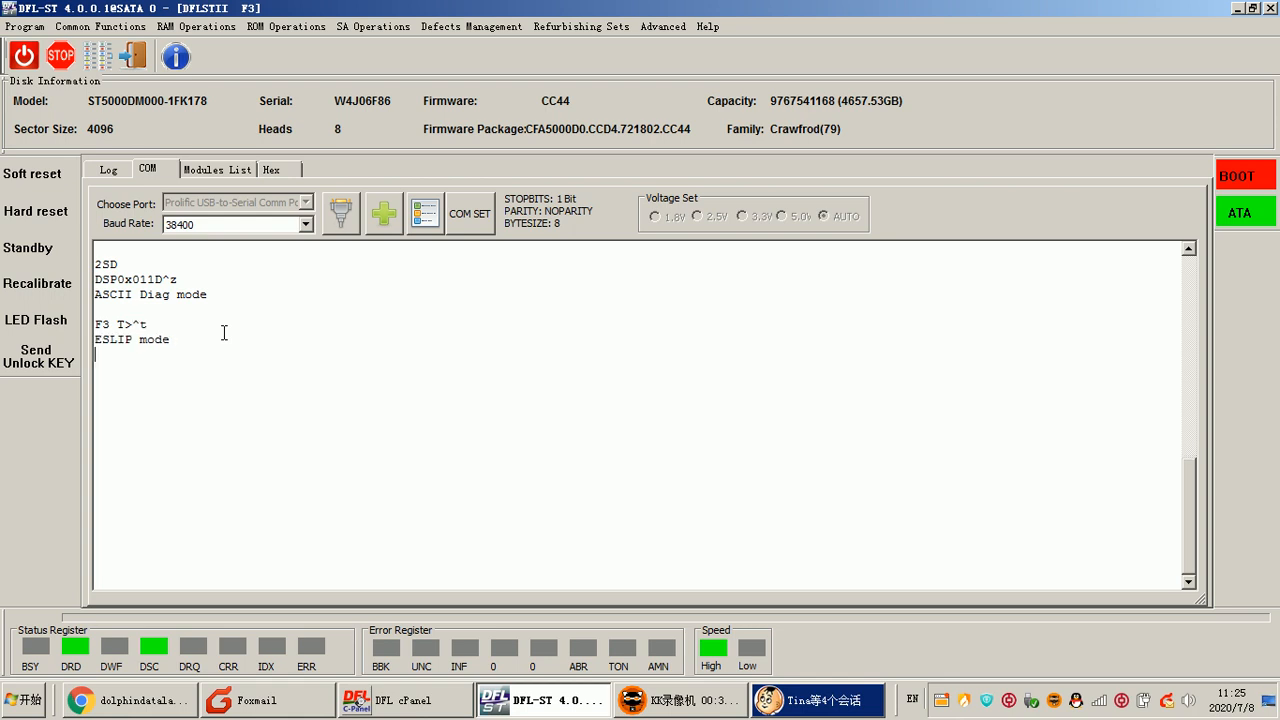
Step: Write SYS file 035 from the drive's Copy0 backup folder to Backup 0, using series .12 and ATA mode, and check the log
left_click(375, 27)
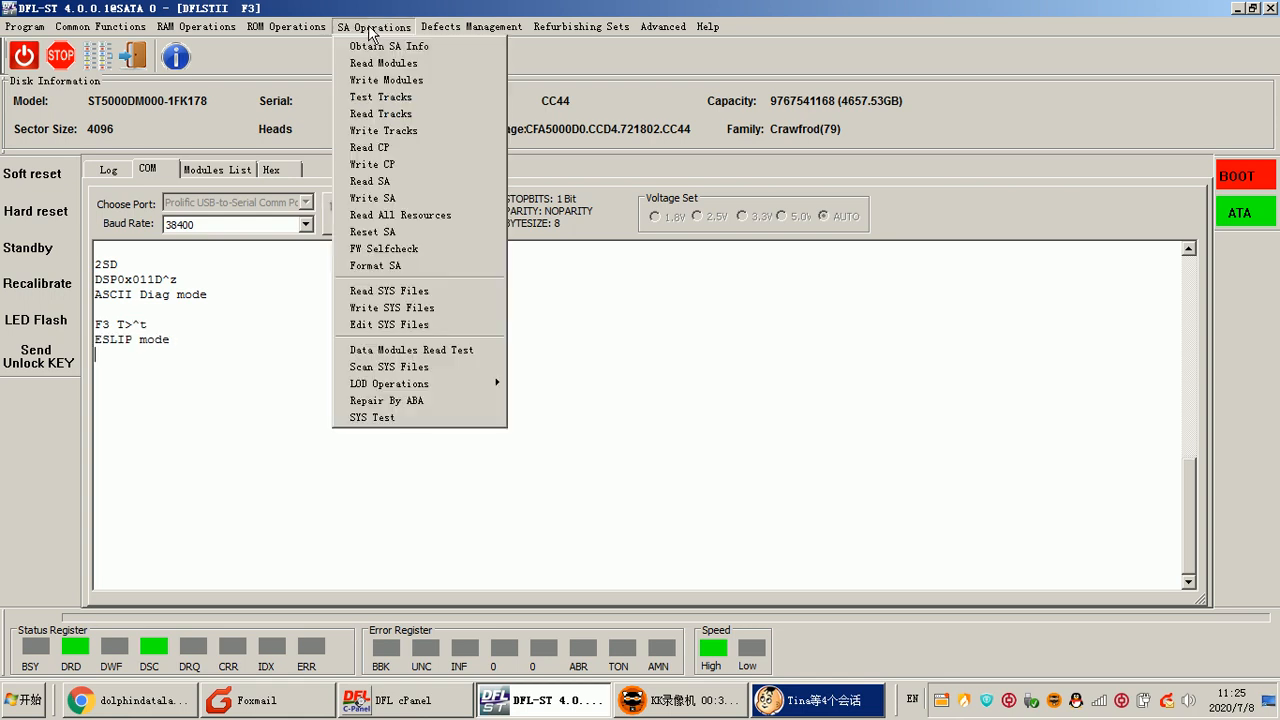
left_click(422, 309)
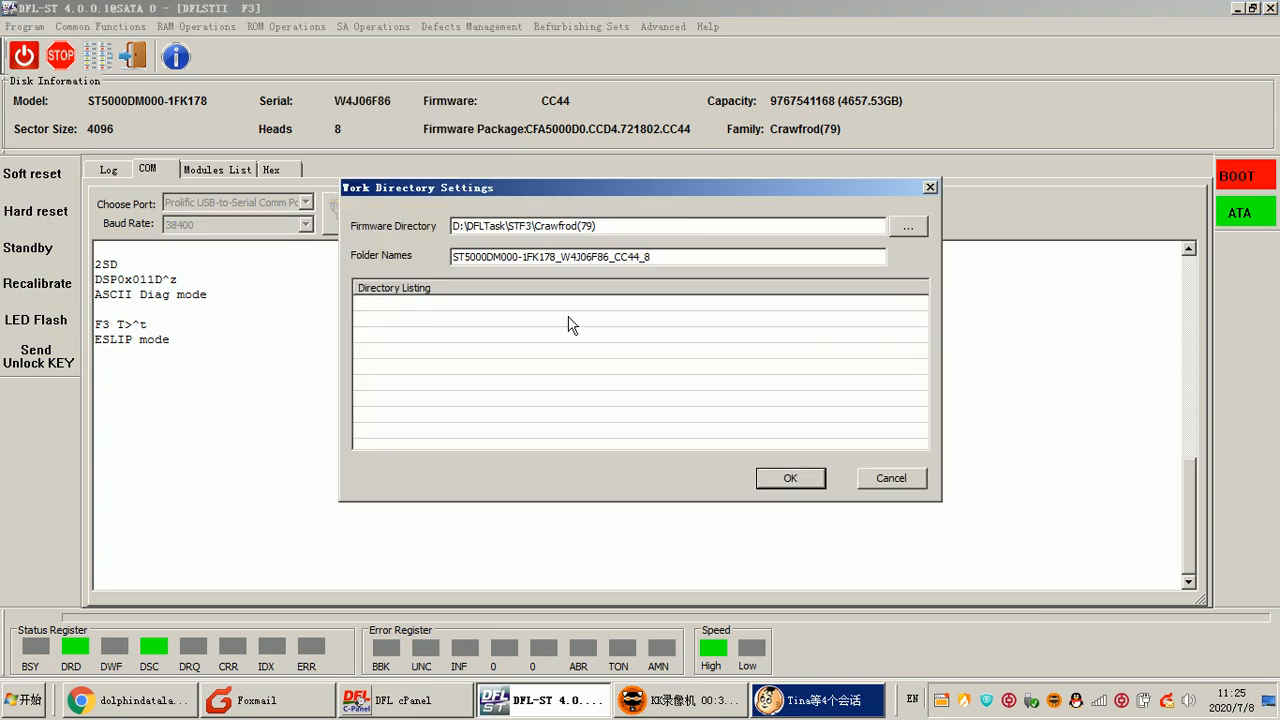
left_click(800, 481)
left_click(633, 383)
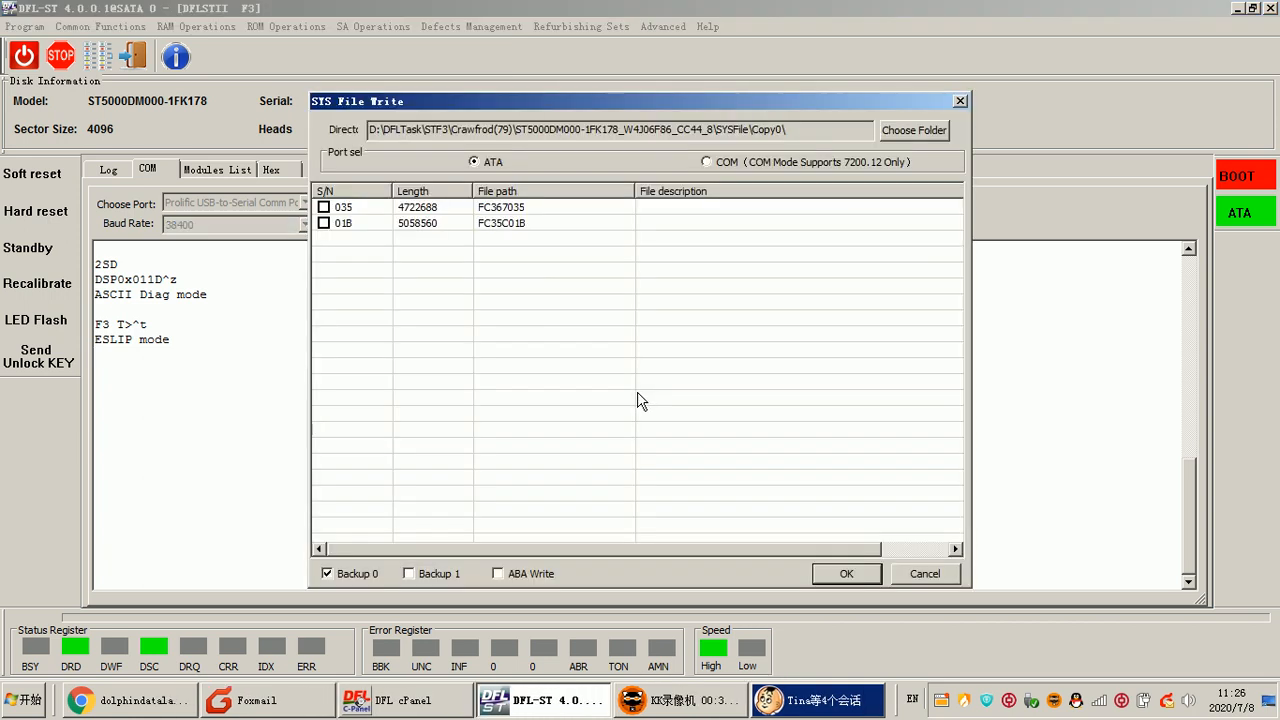
left_click(323, 207)
left_click(845, 574)
left_click(688, 358)
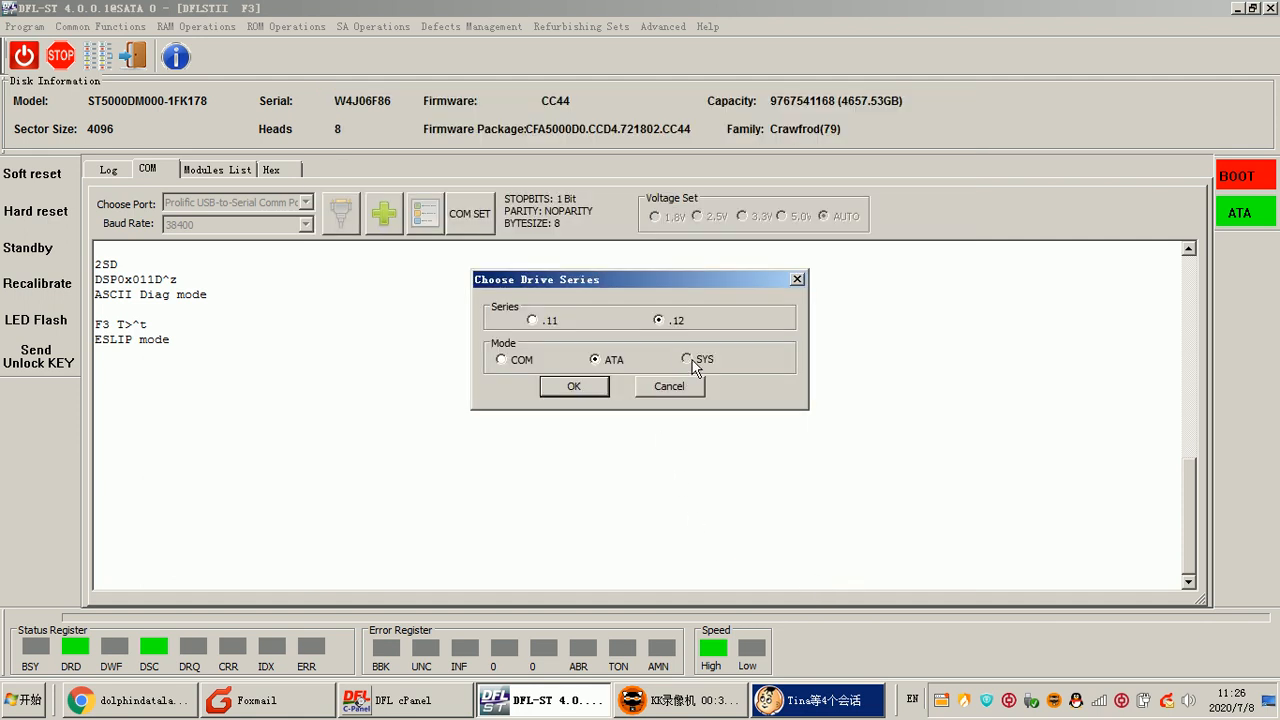
left_click(574, 387)
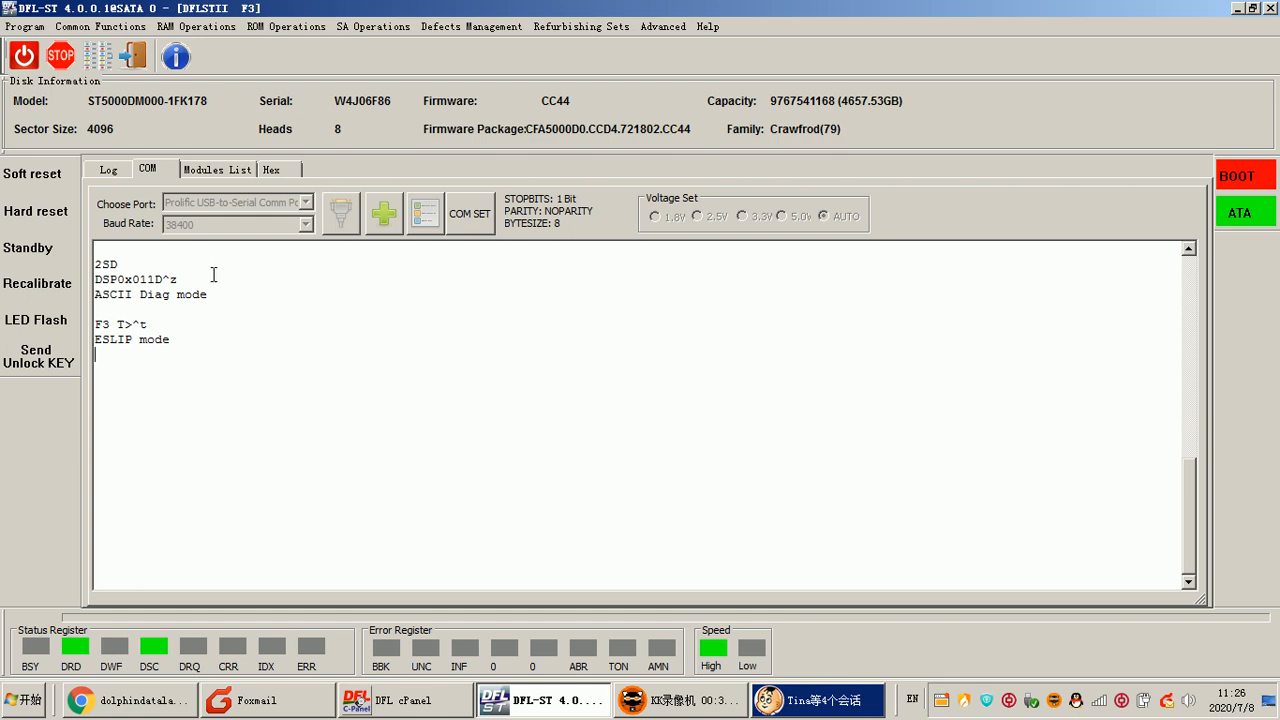
left_click(109, 172)
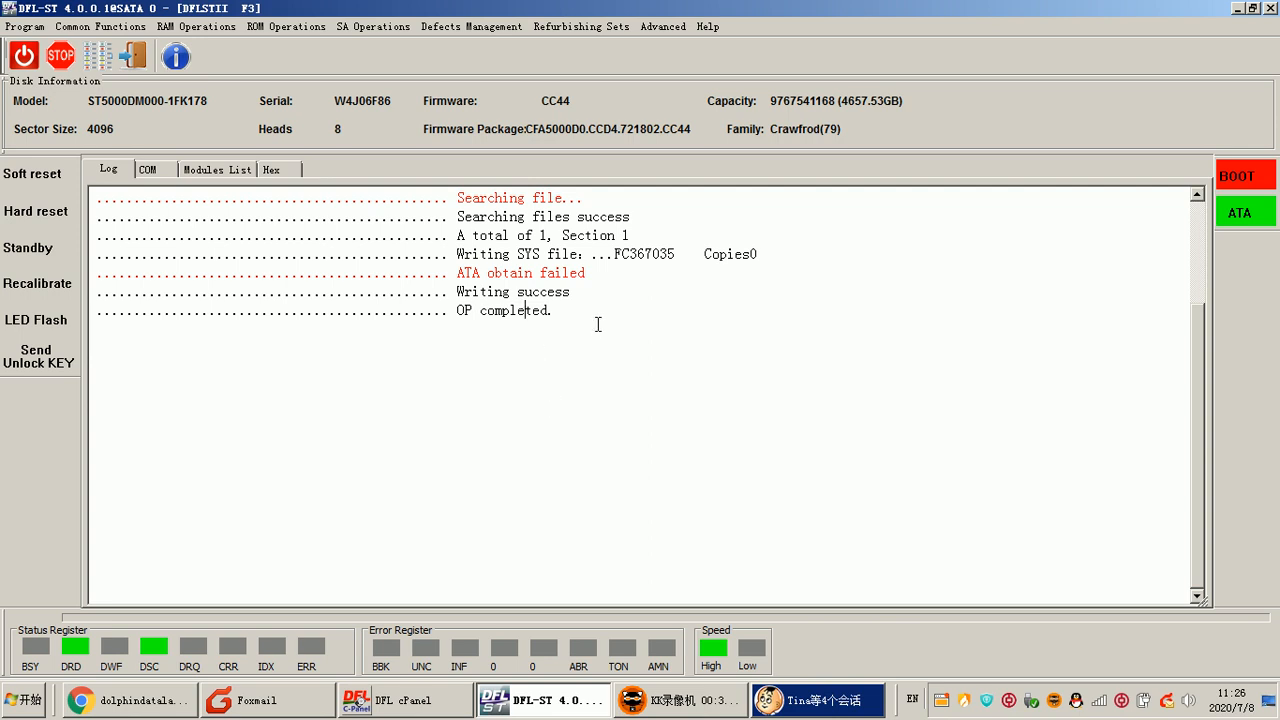
Step: Return the serial terminal to ASCII diagnostic mode and list the reassigned sectors with V4 and the nonresident G-List with V40
left_click(165, 170)
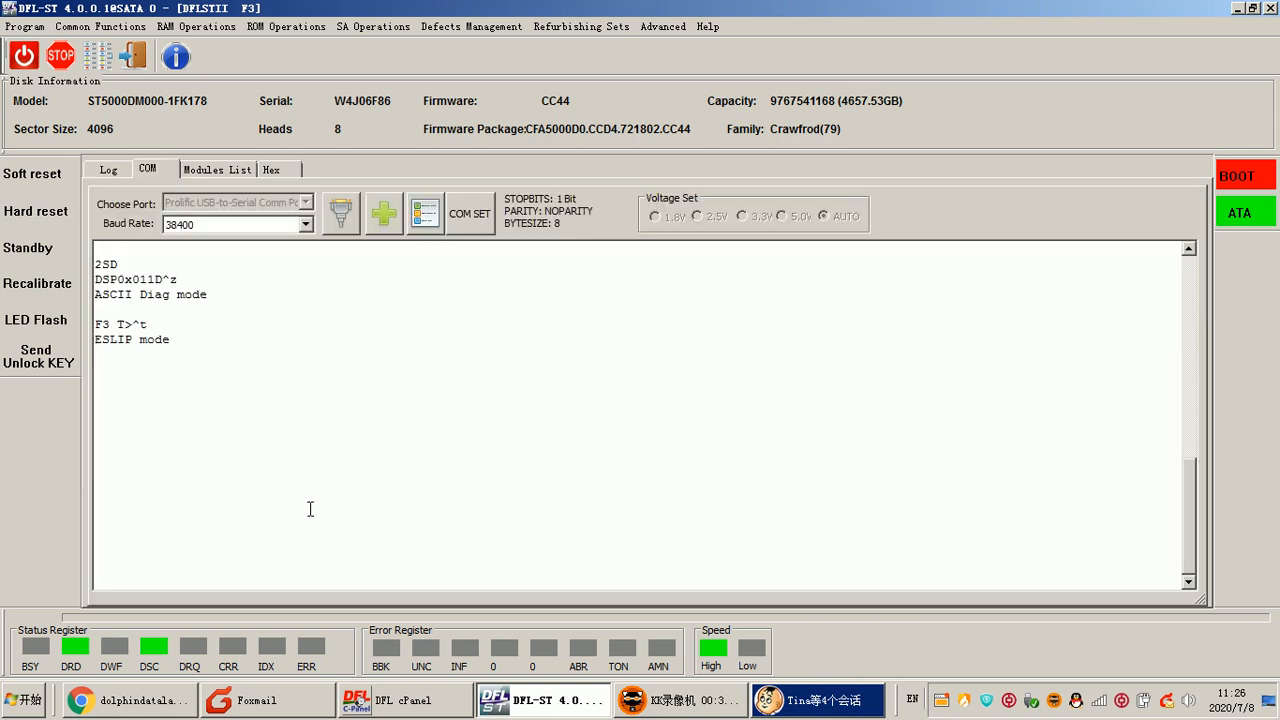
key("ctrl+z")
type("V4")
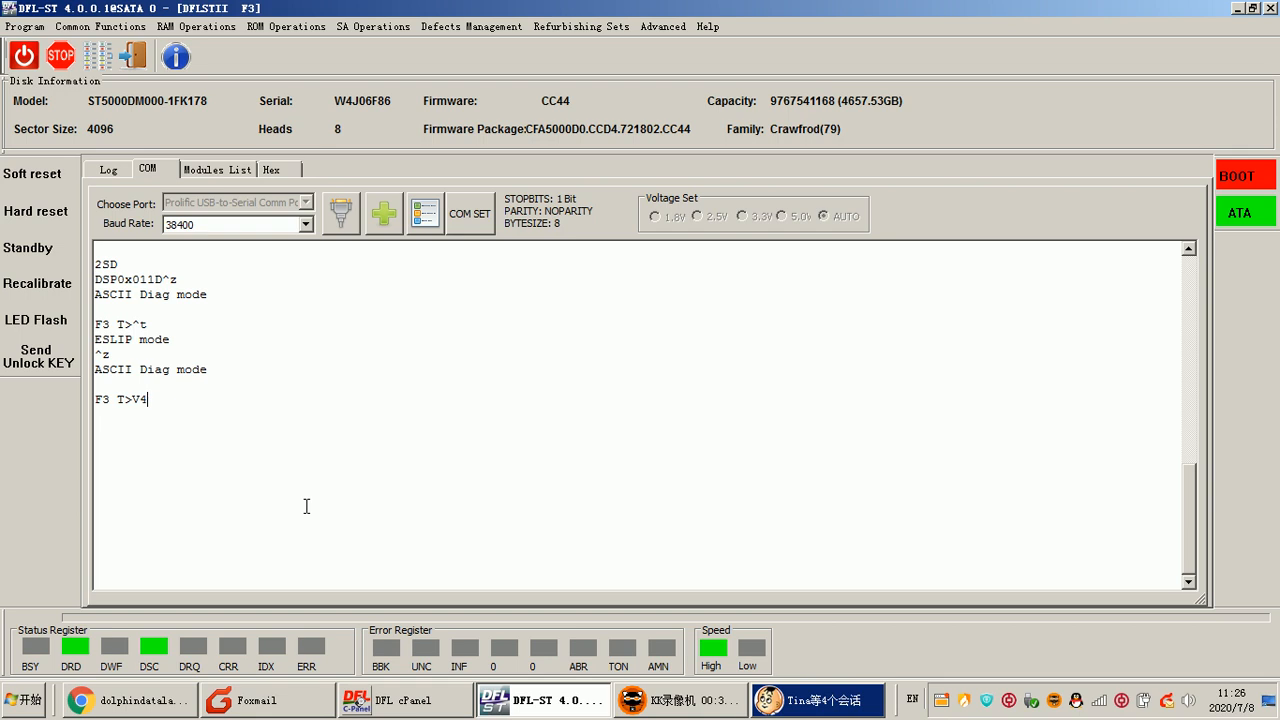
key("Return")
type("V40")
key("Return")
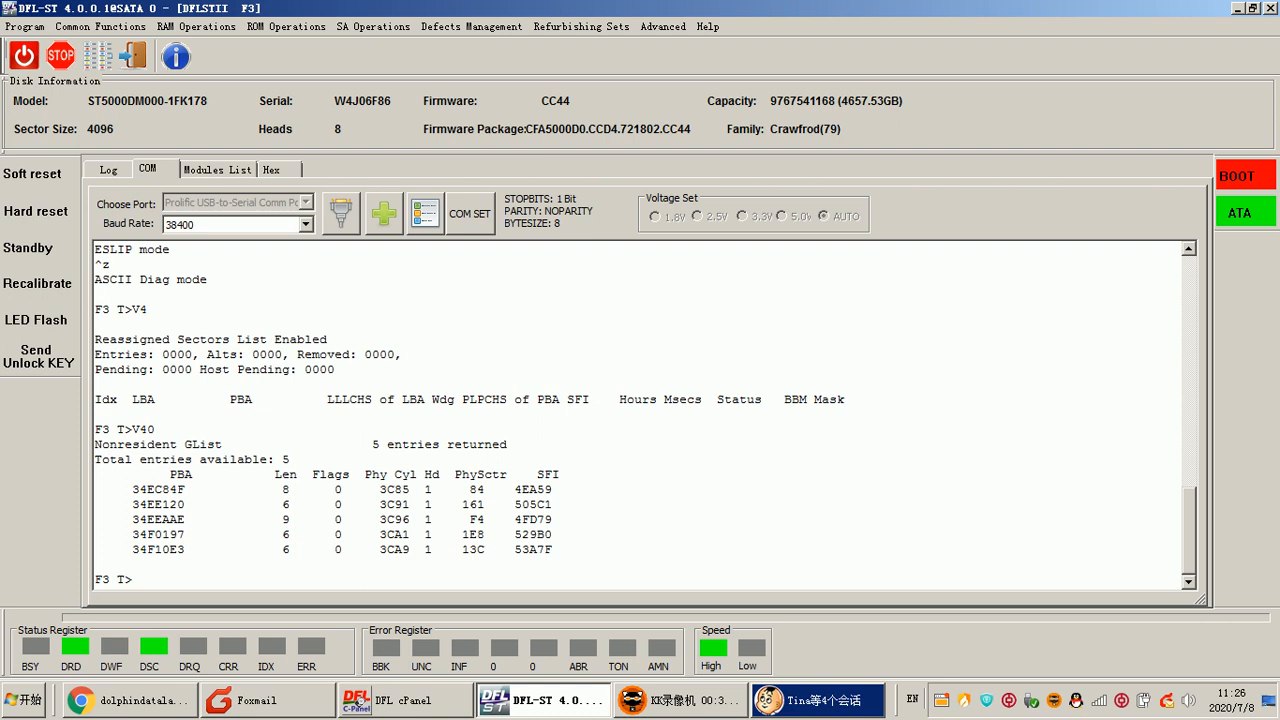
Step: Format the user partition at the F3 T> prompt with the command m0,6,2,,,,,22
type("m0,6,2,,,,,22")
key("Return")
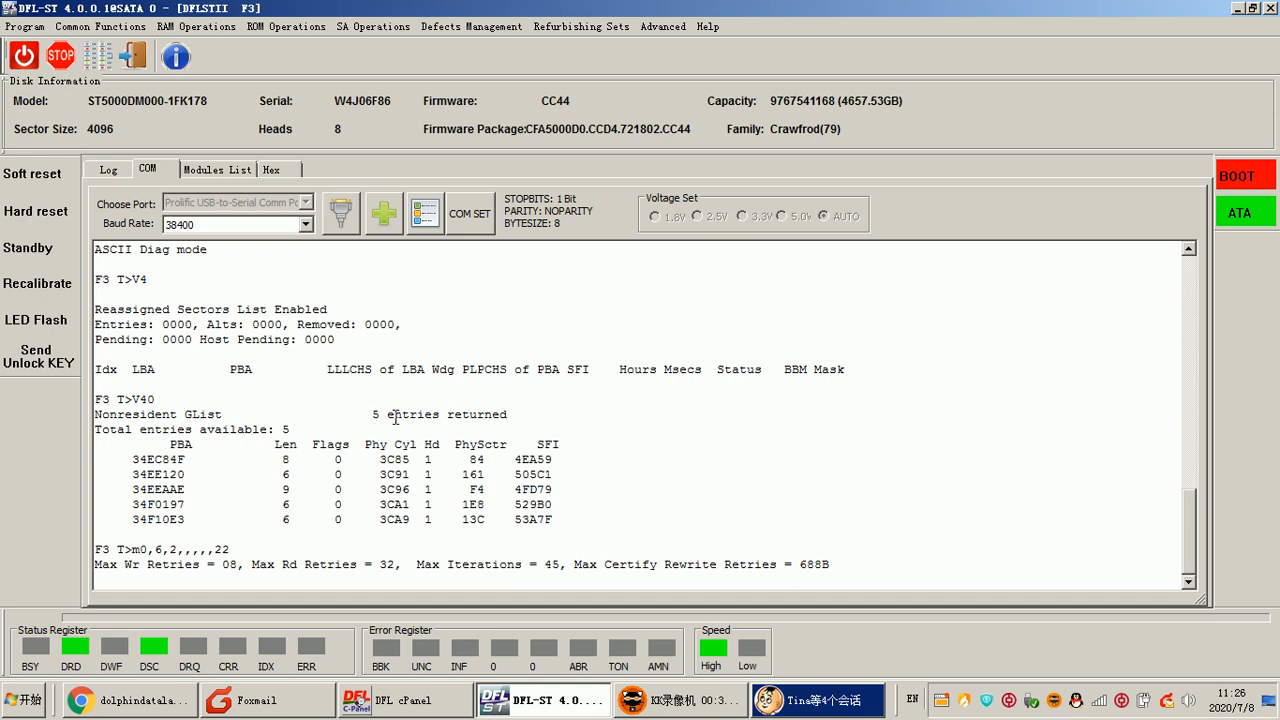
left_click_drag(401, 417, 516, 409)
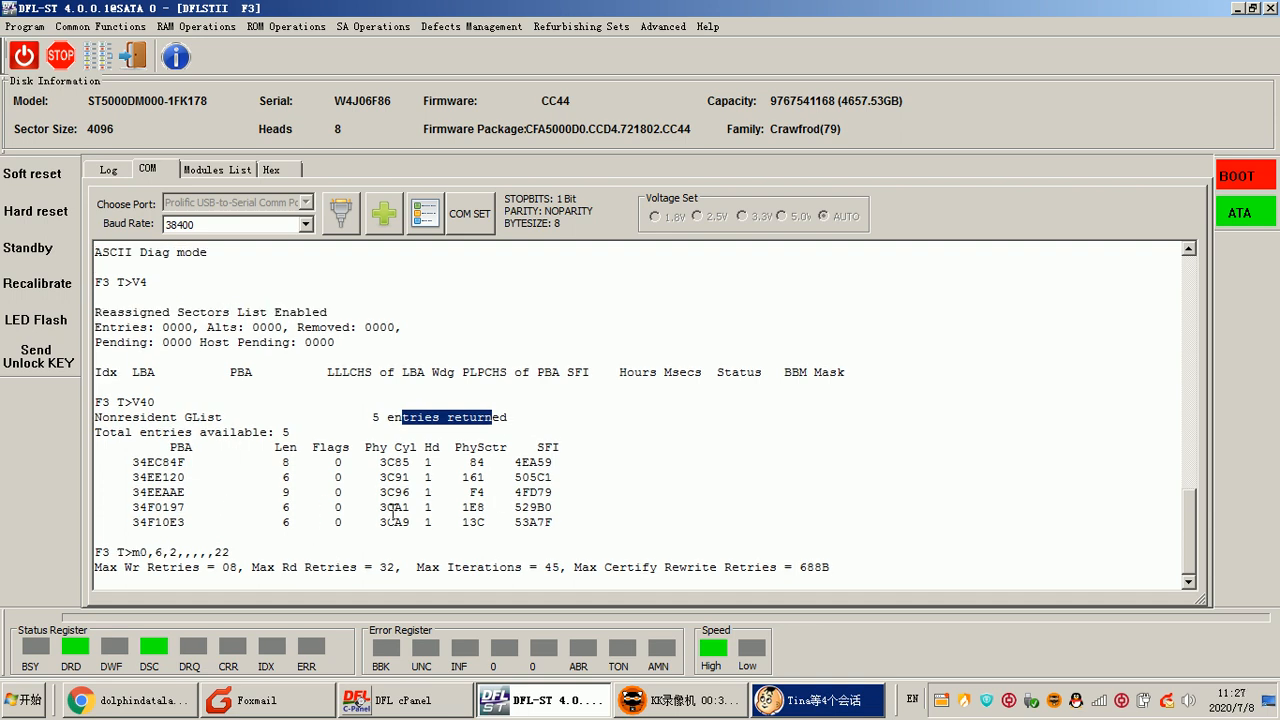
left_click(500, 505)
left_click_drag(336, 566, 548, 566)
left_click(644, 566)
left_click_drag(840, 566, 26, 551)
left_click(440, 512)
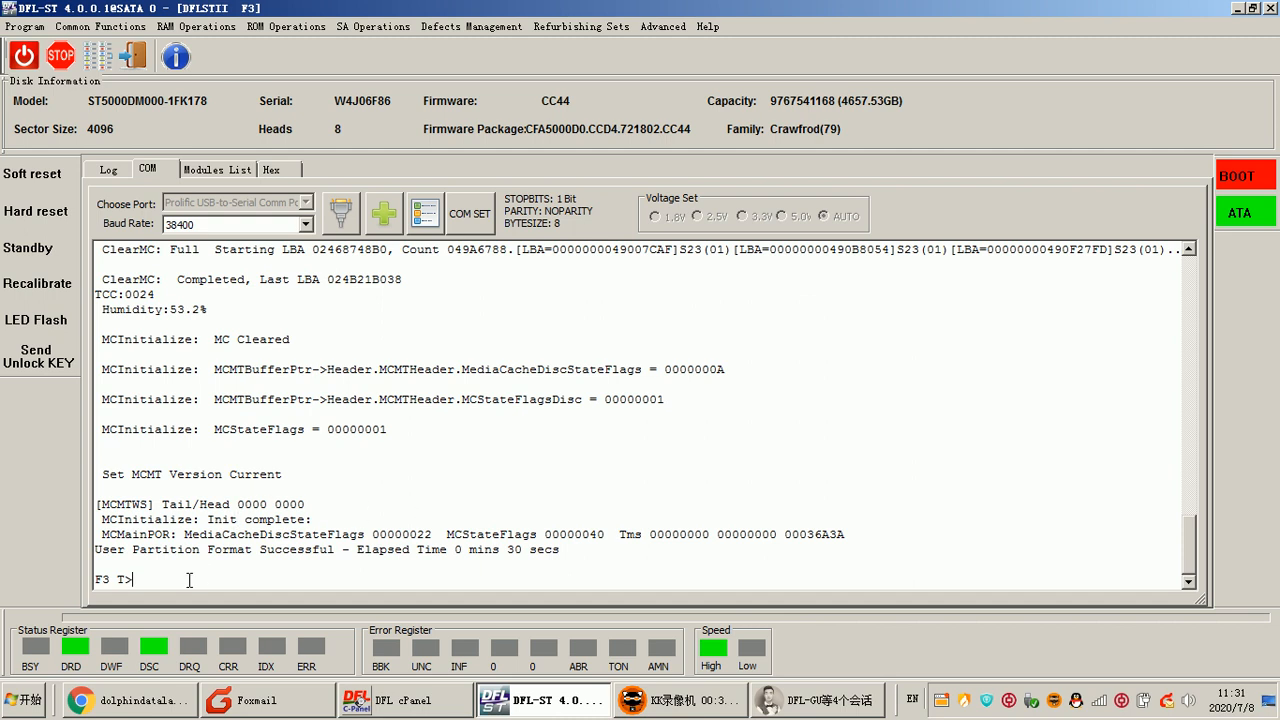
Step: Run the command F,,22 at the F3 T> prompt, listing the nonresident G-List with V40 before and after it
key("Return")
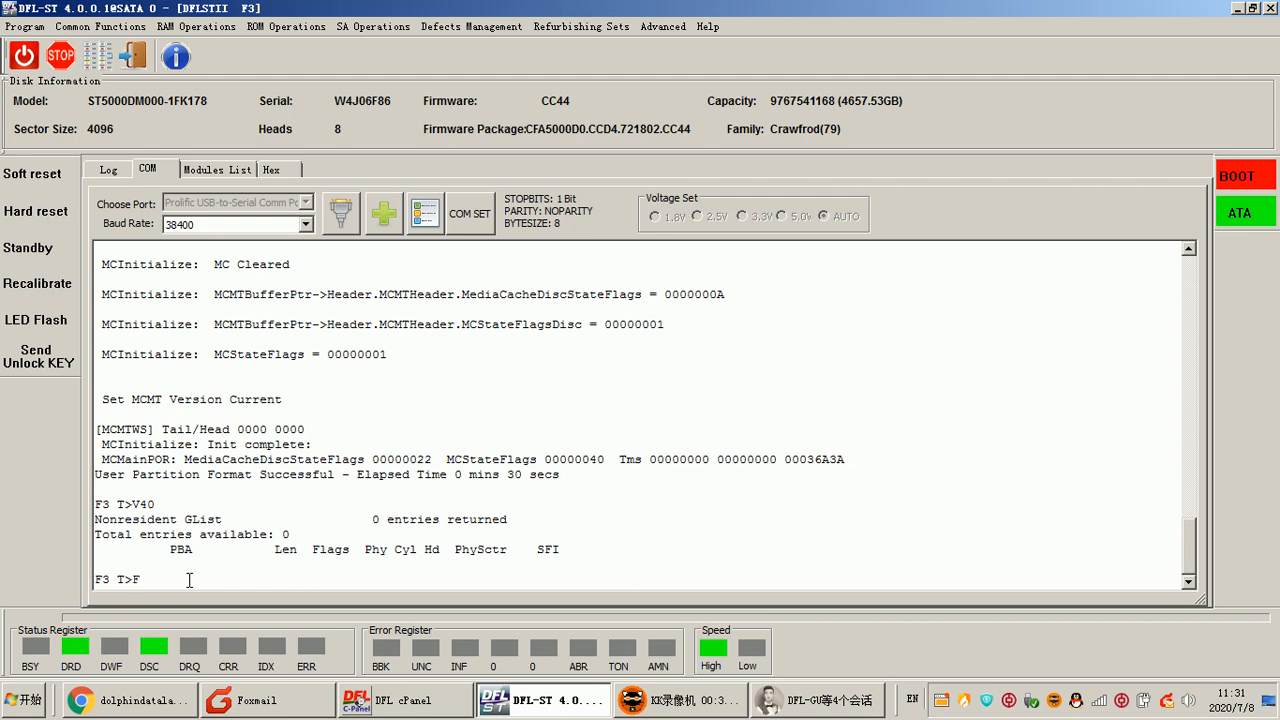
type("2")
key("Return")
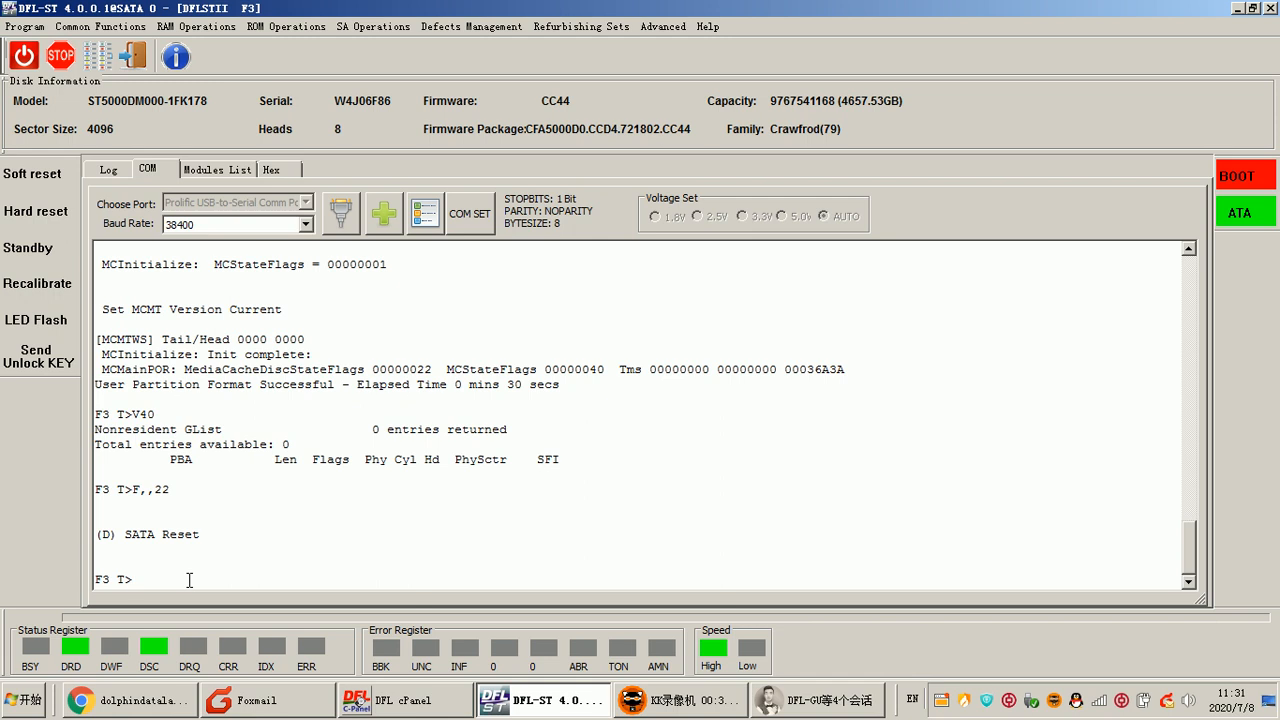
type("V40")
key("Return")
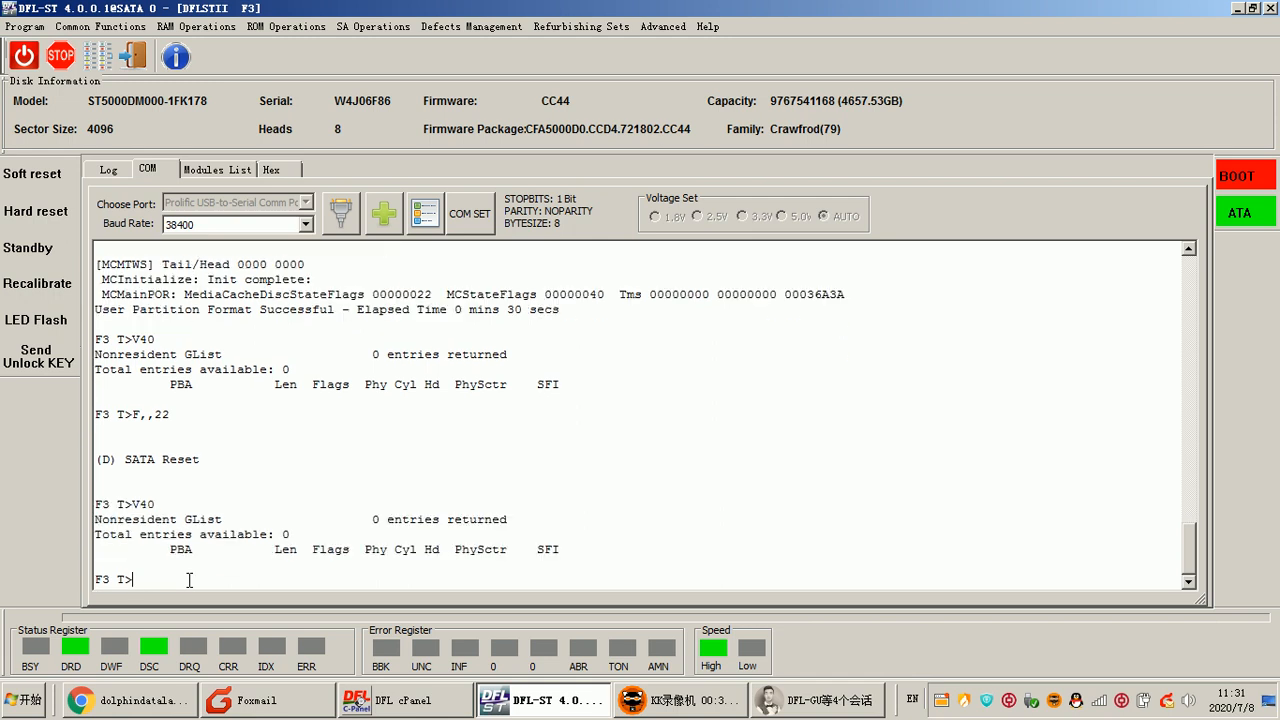
key("ctrl+t")
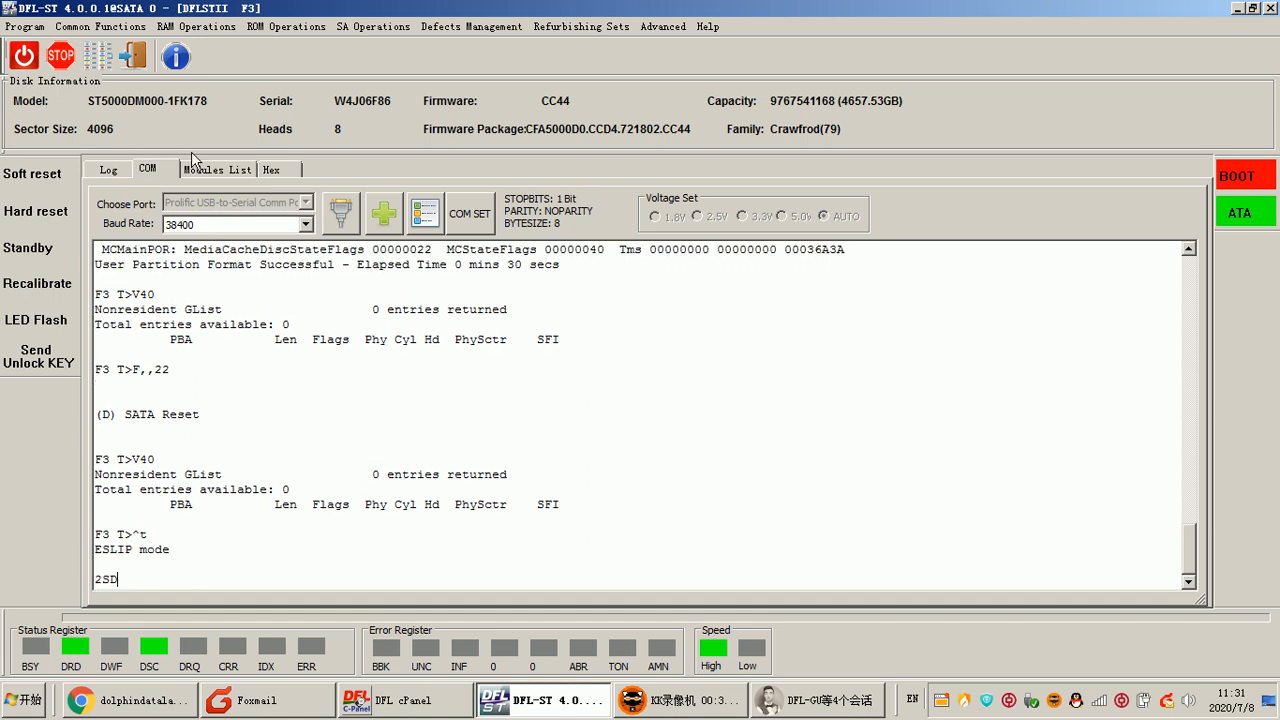
left_click(86, 64)
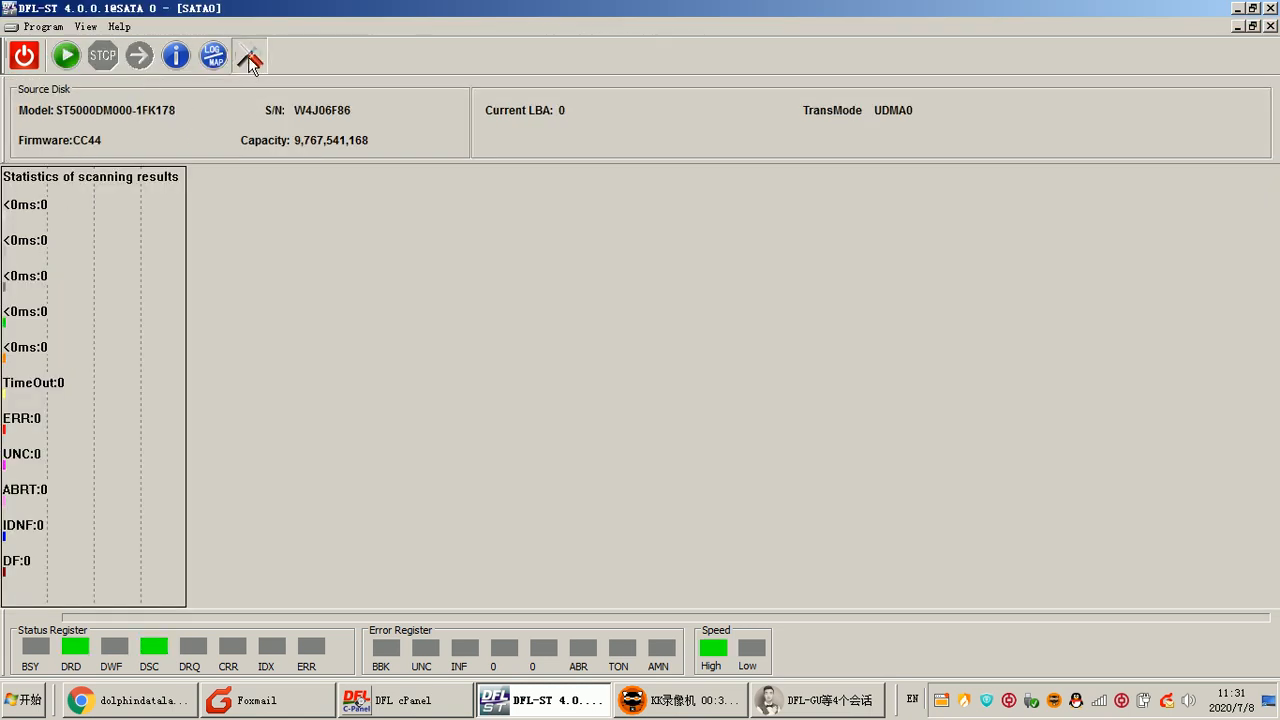
left_click(249, 60)
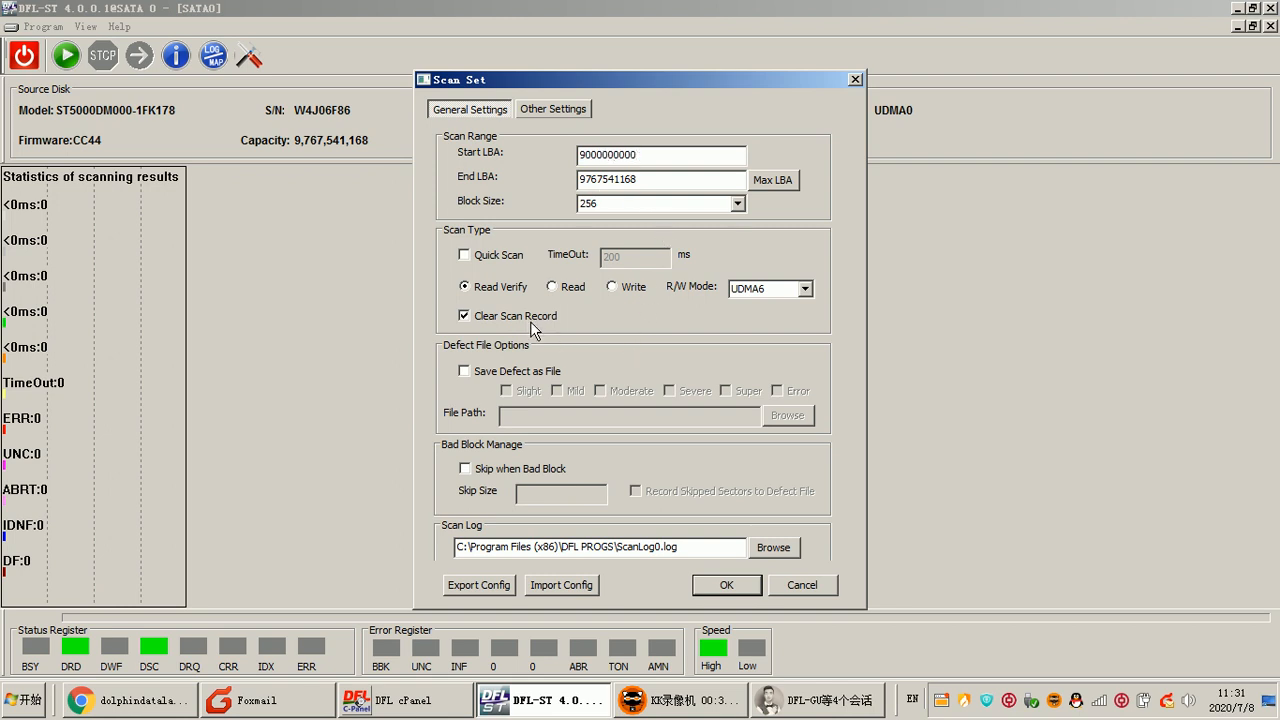
left_click(727, 587)
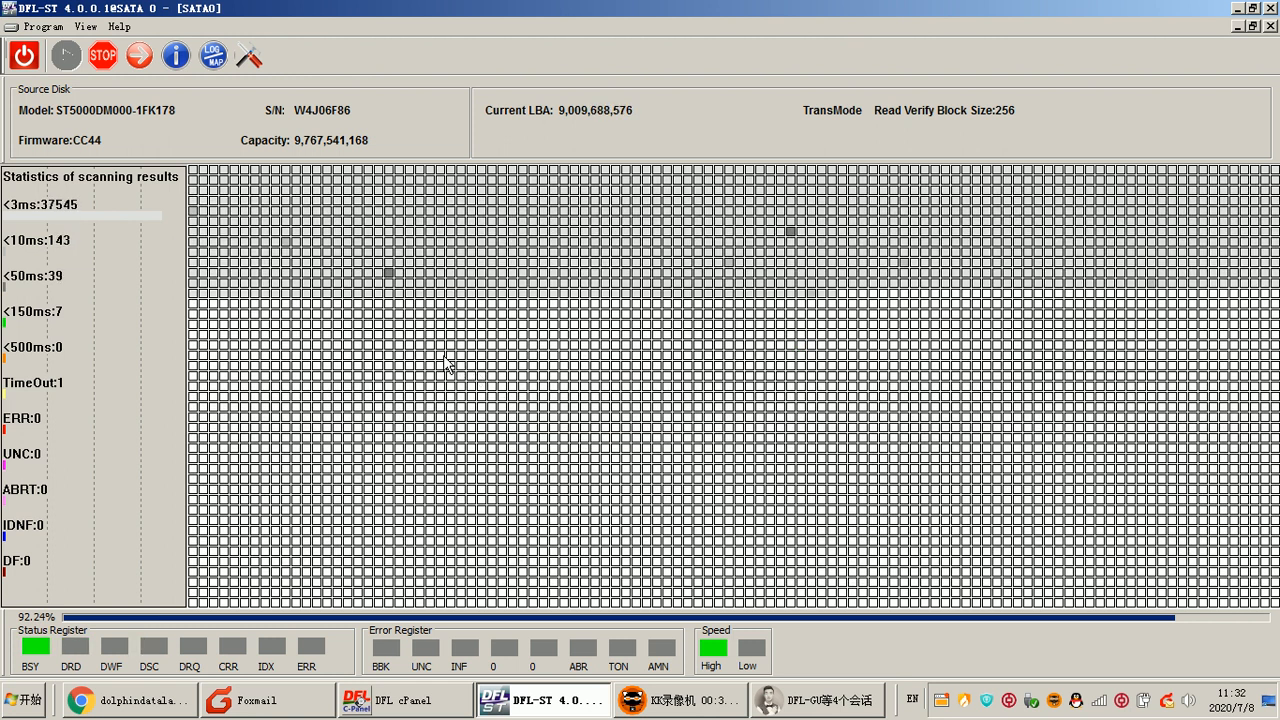
Step: Check the SATA 0 port's status and scan progress in DFL cPanel, and return to the DFL-ST scan map
left_click(390, 700)
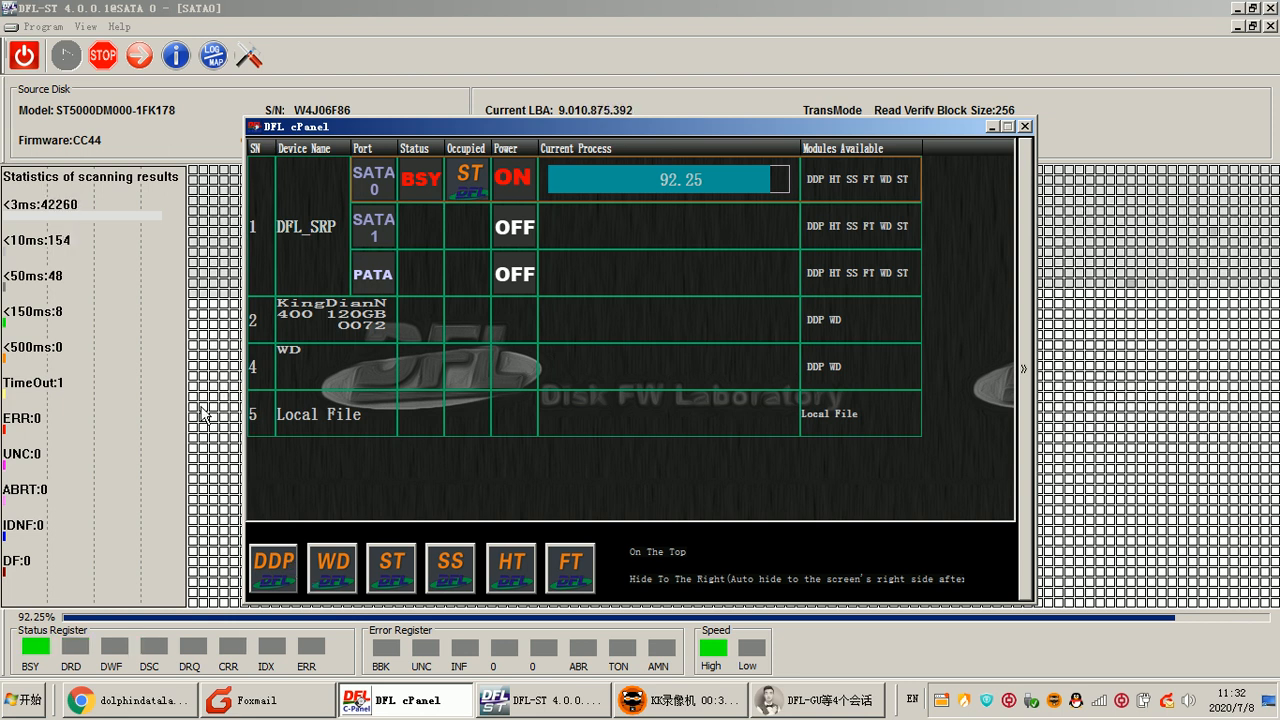
left_click(213, 340)
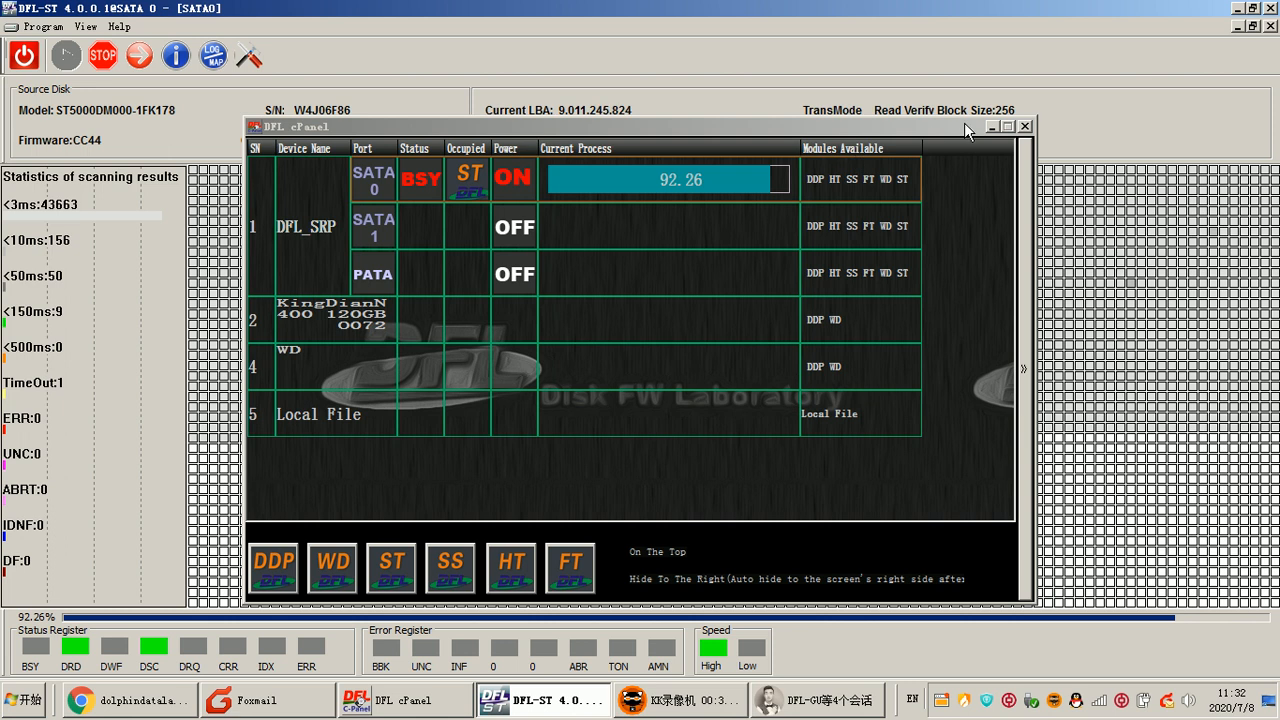
left_click(992, 126)
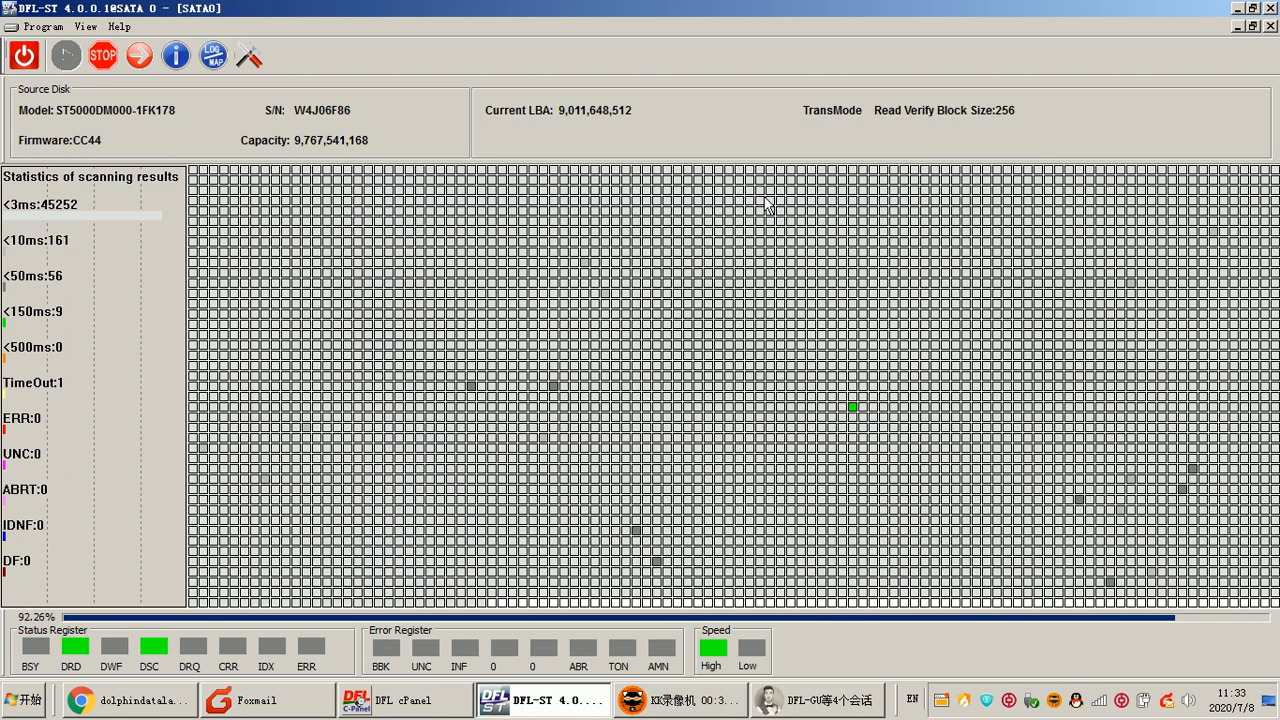